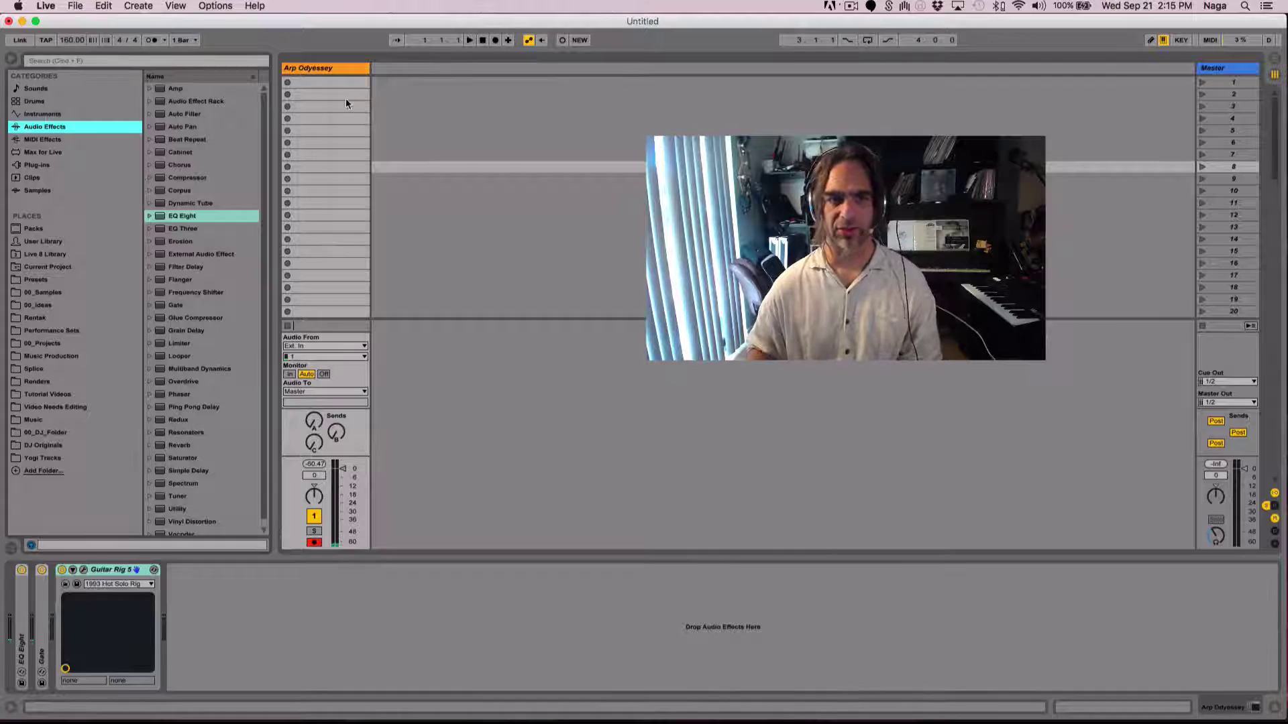
Insert a new MIDI track beside Arp Odyssey and rename it 'PC Guitar Rig'
{"action": "right_click", "coordinate": [401, 83]}
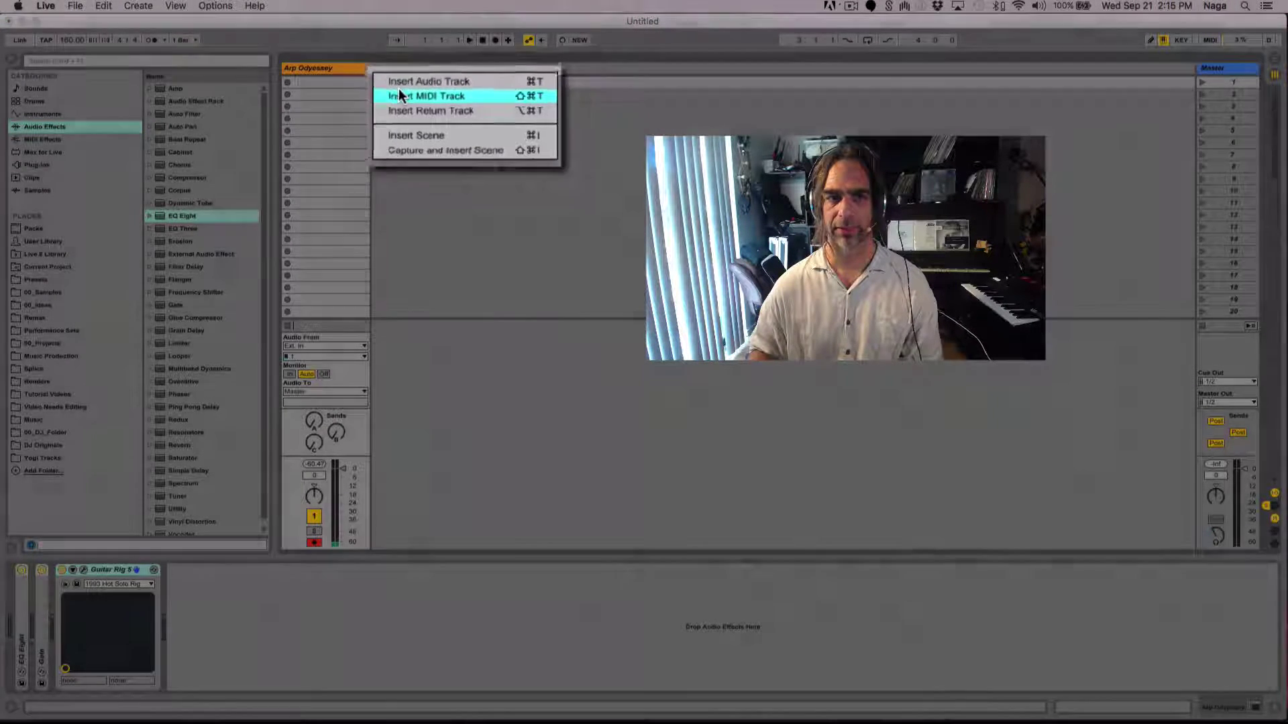
{"action": "left_click", "coordinate": [398, 90]}
{"action": "left_click", "coordinate": [396, 68]}
{"action": "key", "text": "super+r"}
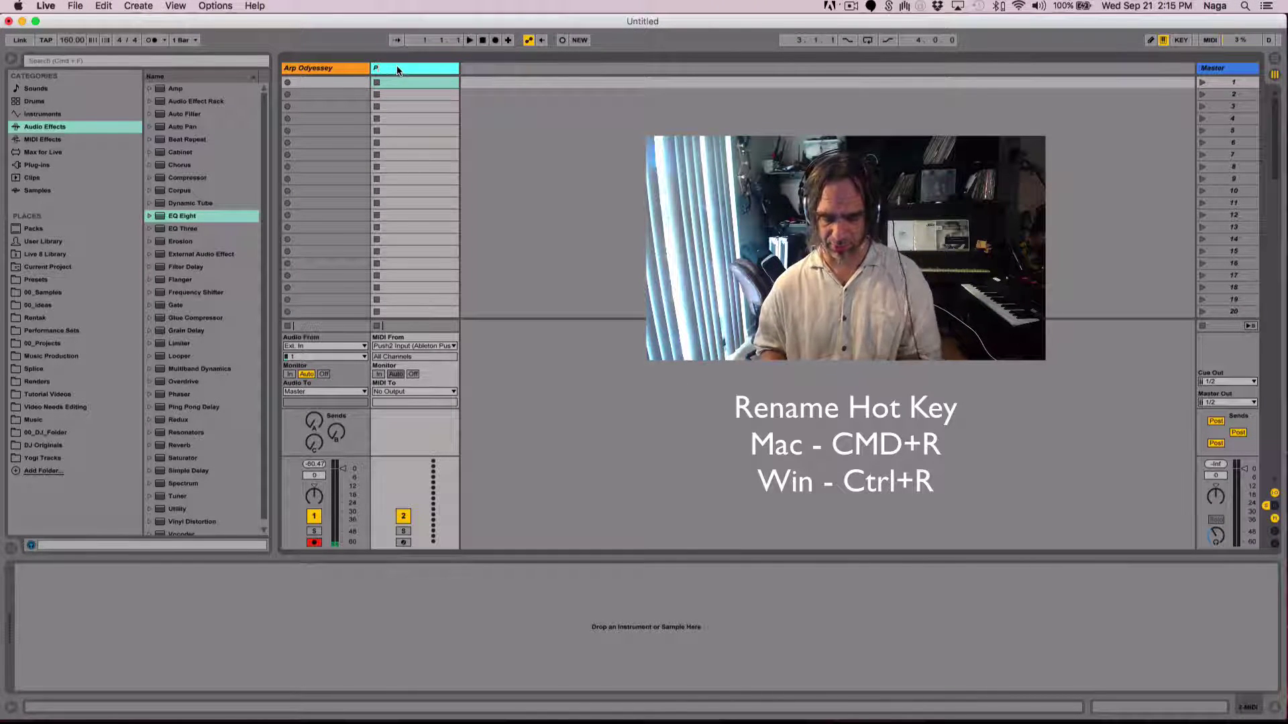
{"action": "type", "text": "PC"}
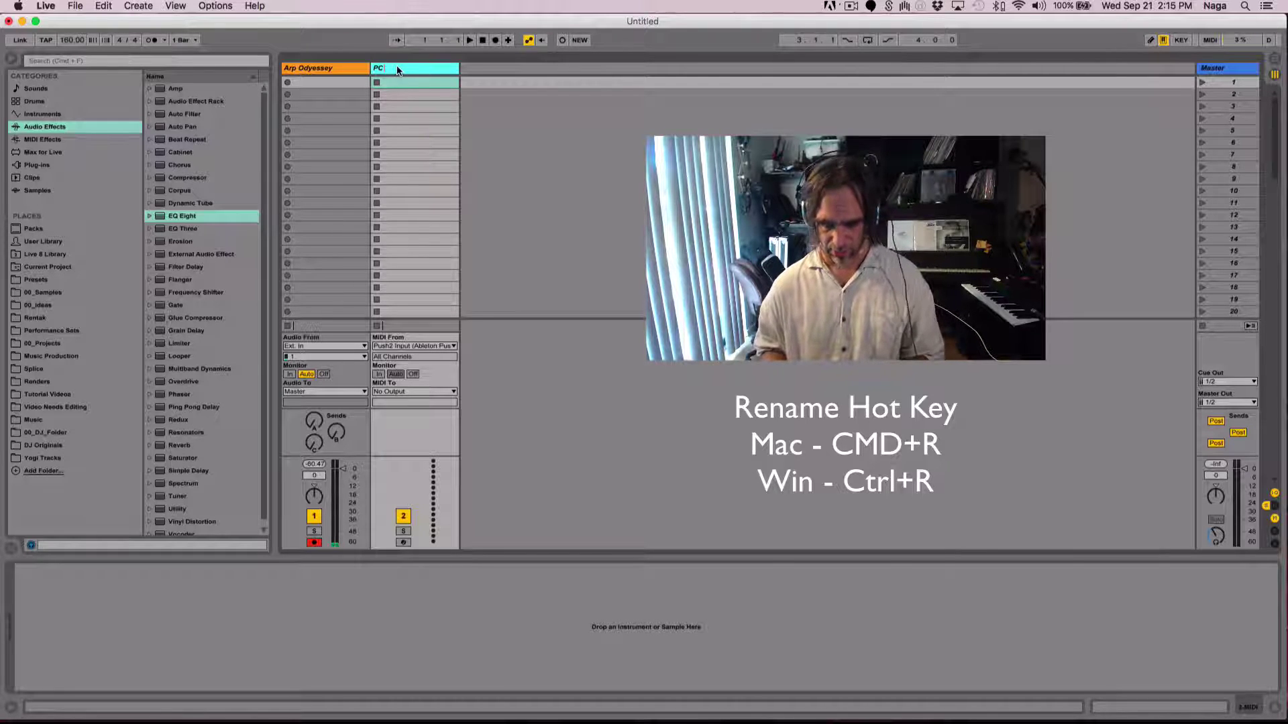
{"action": "type", "text": " Guitar R"}
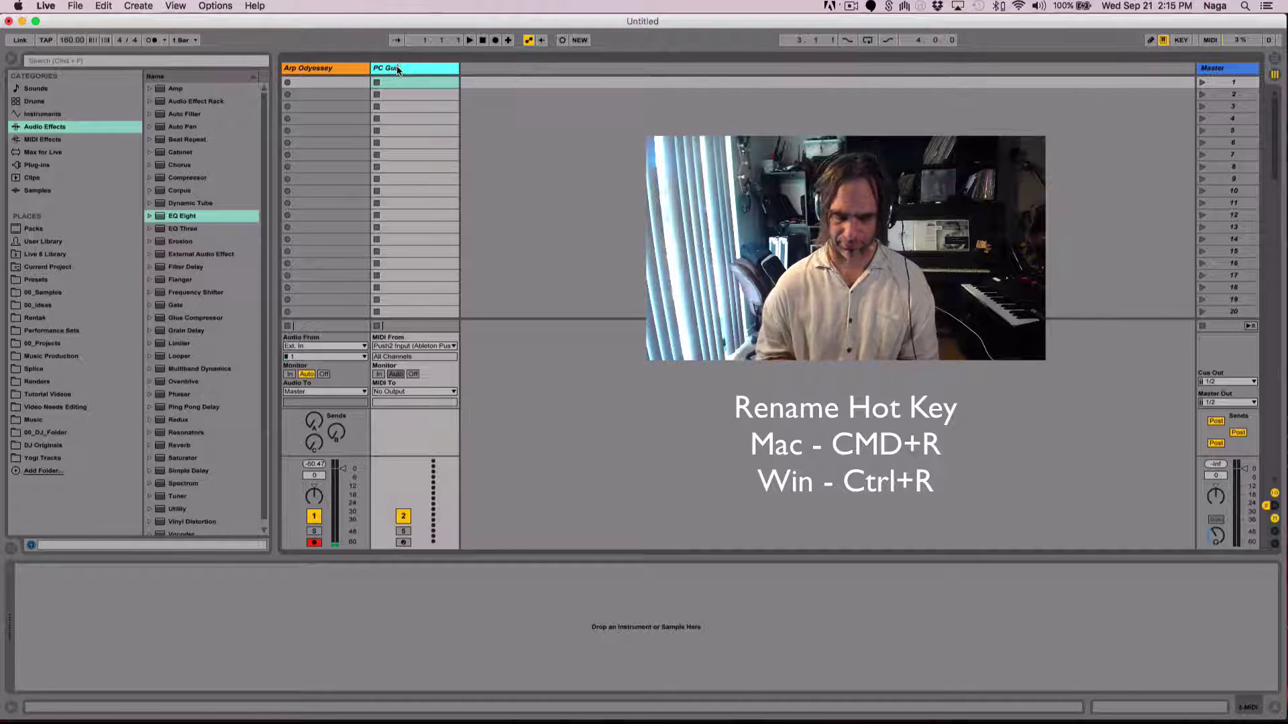
{"action": "type", "text": "i"}
{"action": "type", "text": "g"}
{"action": "key", "text": "Return"}
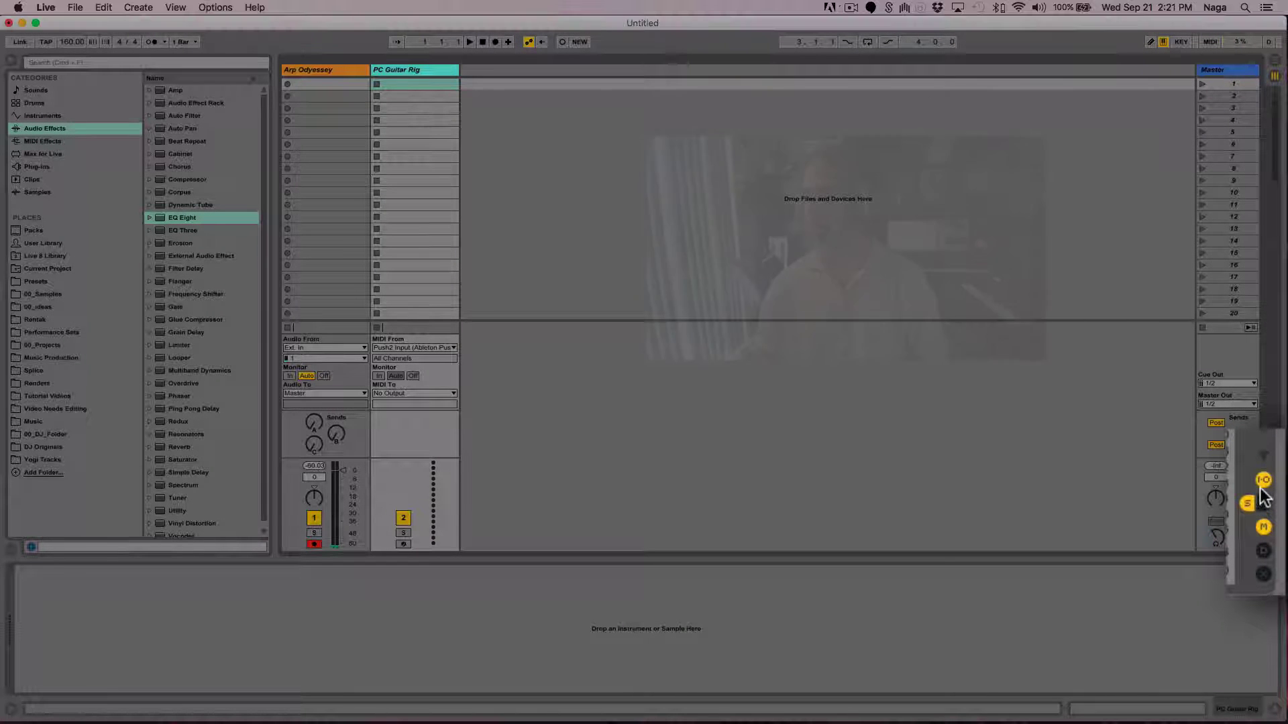
{"action": "left_click", "coordinate": [1263, 482]}
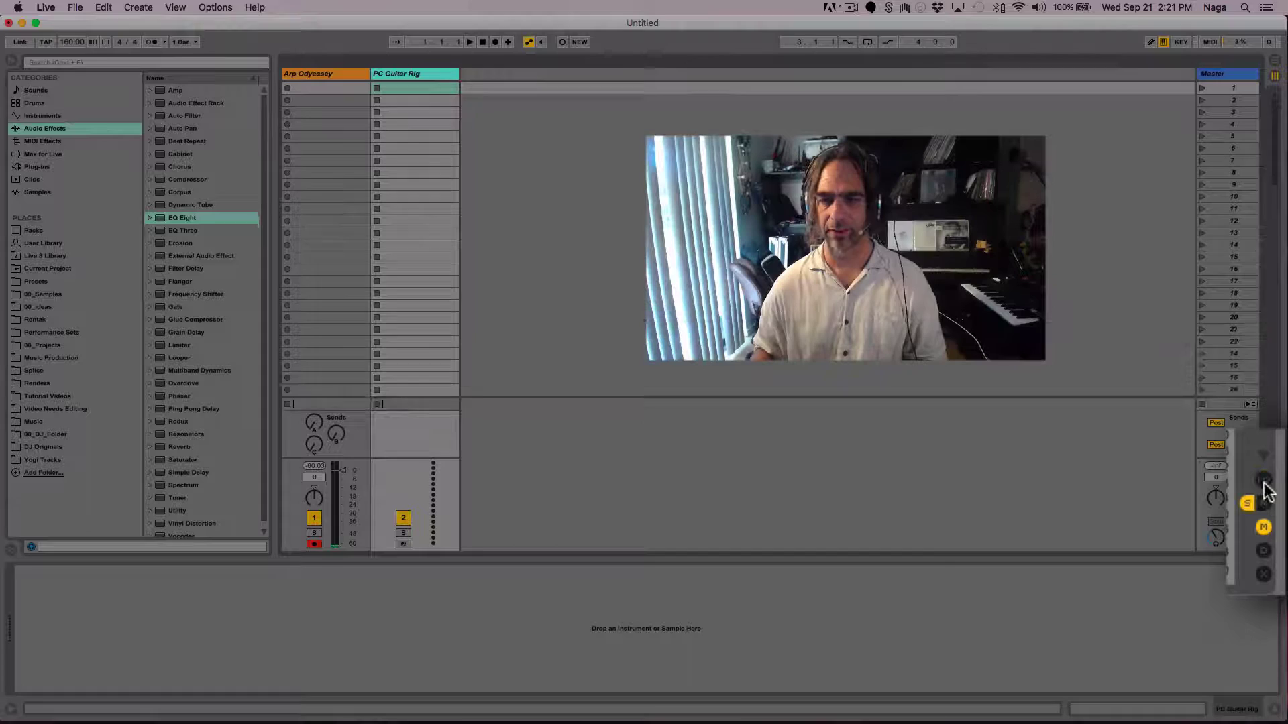
{"action": "left_click", "coordinate": [1264, 480]}
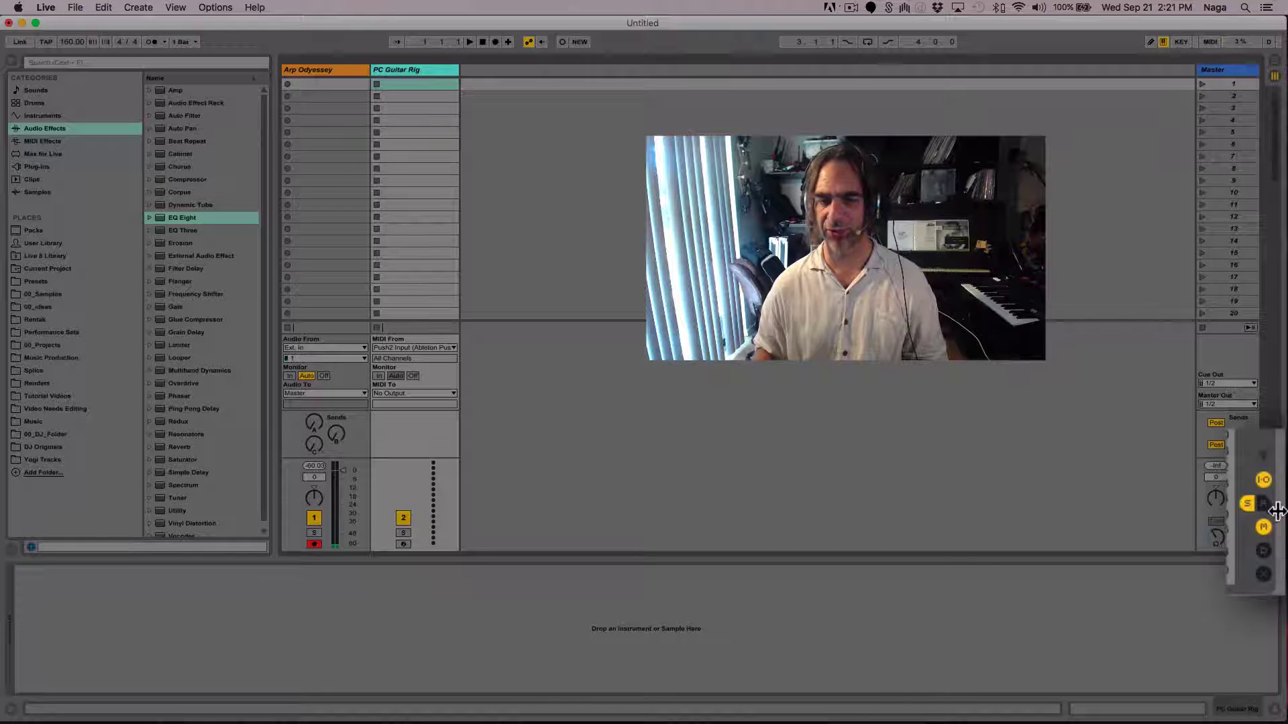
{"action": "left_click", "coordinate": [1264, 506]}
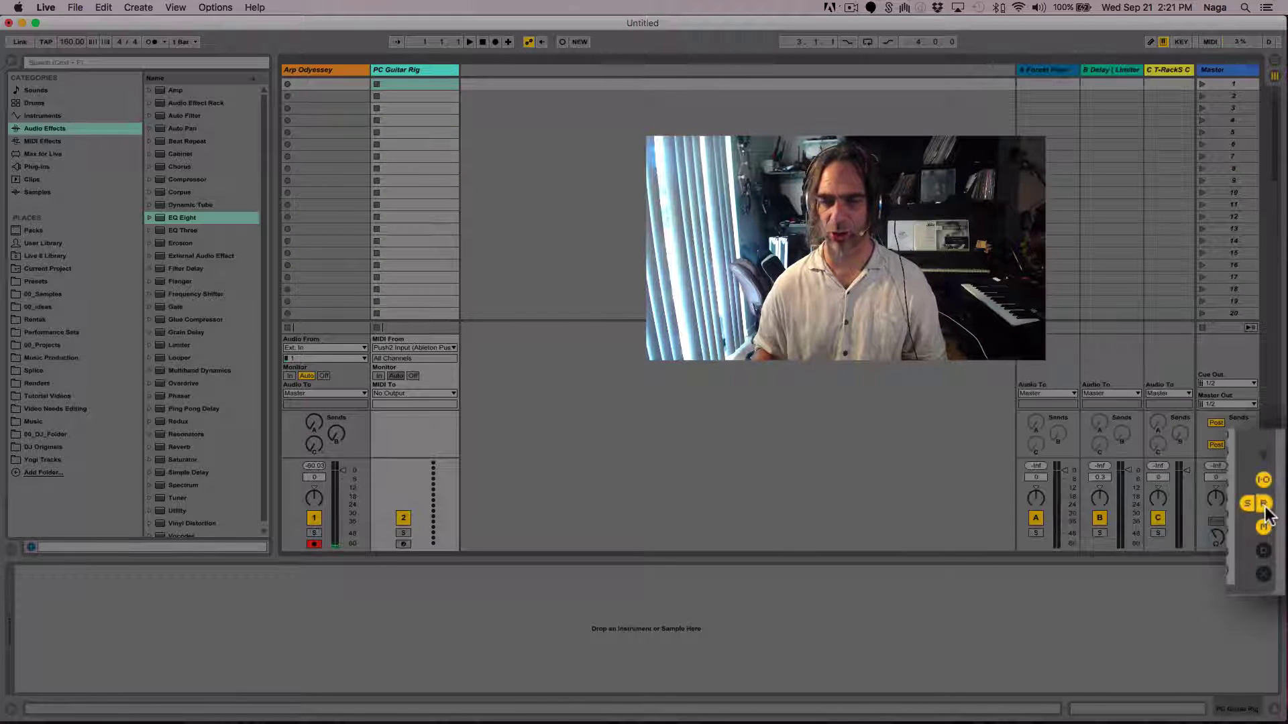
{"action": "left_click", "coordinate": [1264, 504]}
{"action": "left_click", "coordinate": [1247, 505]}
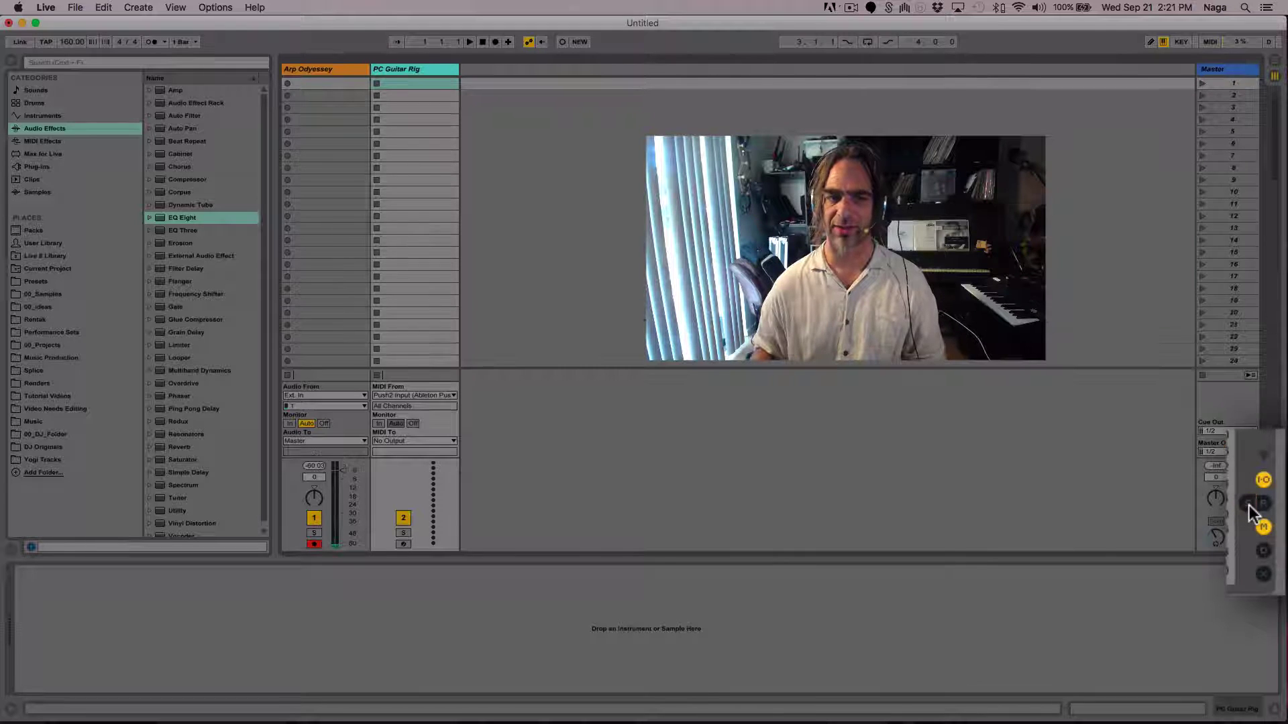
{"action": "left_click", "coordinate": [1249, 505]}
{"action": "left_click", "coordinate": [1264, 546]}
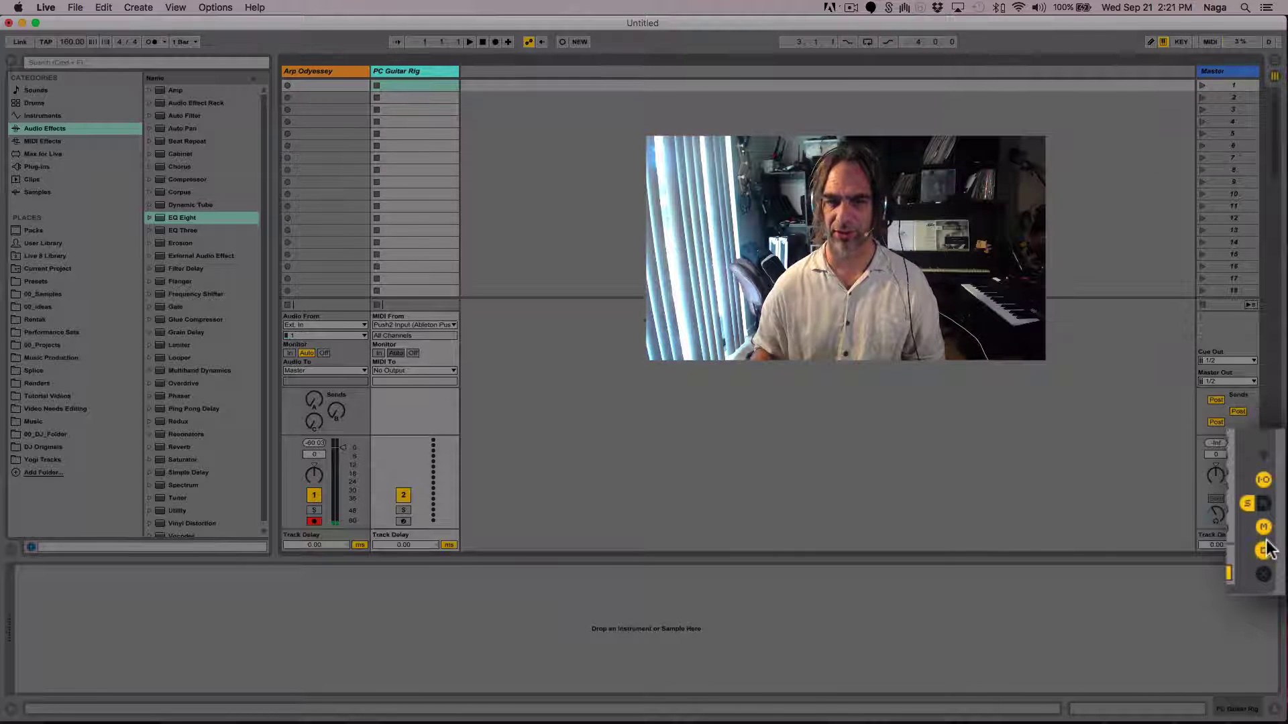
{"action": "left_click", "coordinate": [1264, 546]}
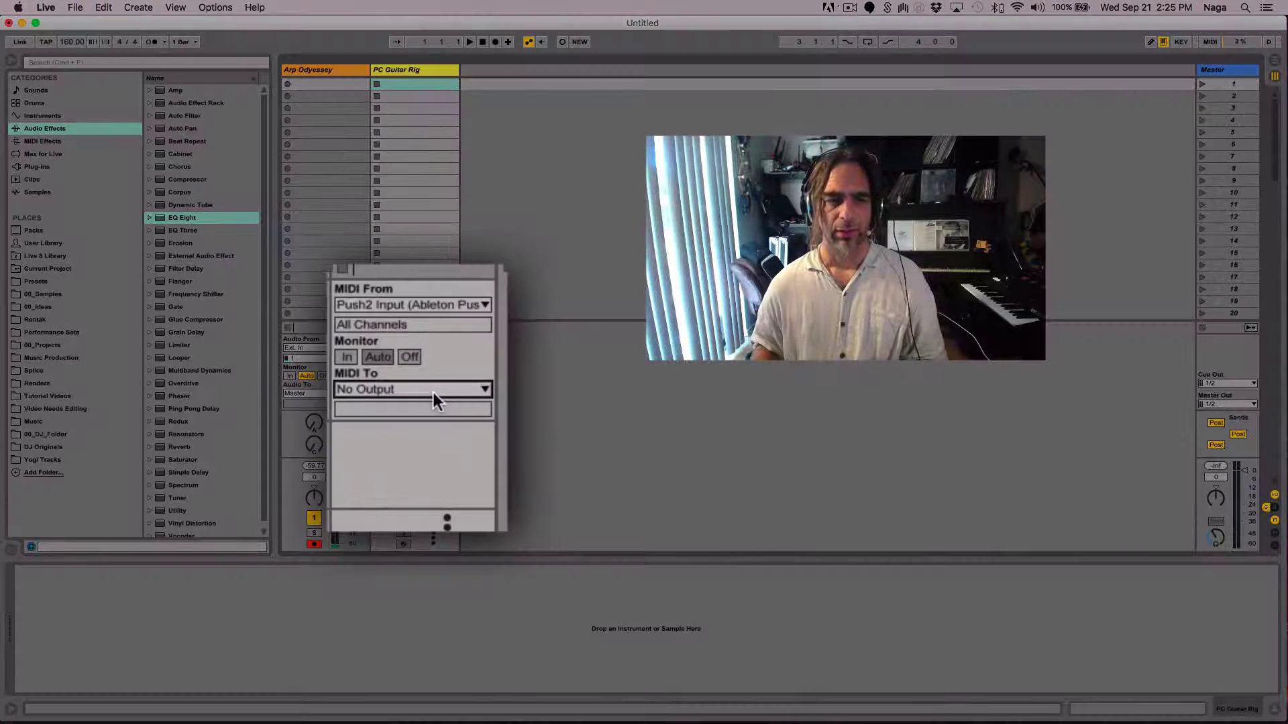
Set MIDI To Arp Odyssey's 1-Guitar Rig 5 and MIDI From to No Input
{"action": "left_click", "coordinate": [425, 394]}
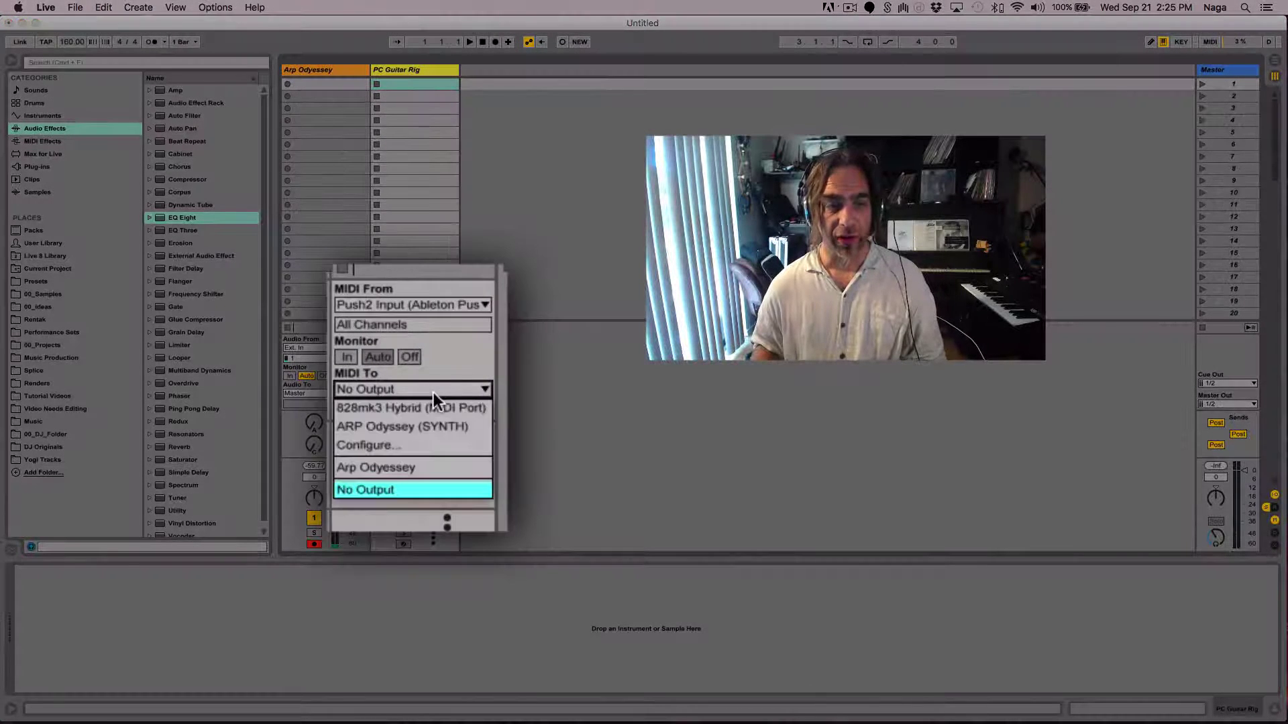
{"action": "left_click", "coordinate": [404, 468]}
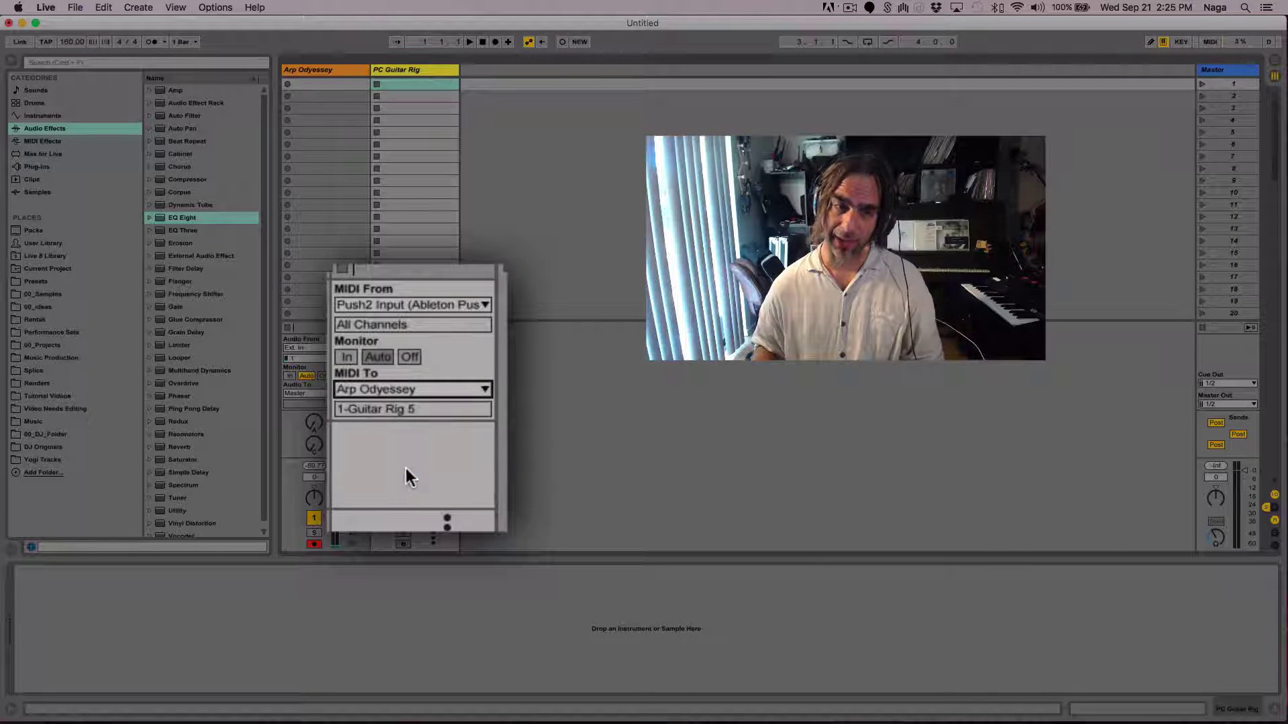
{"action": "left_click", "coordinate": [426, 414]}
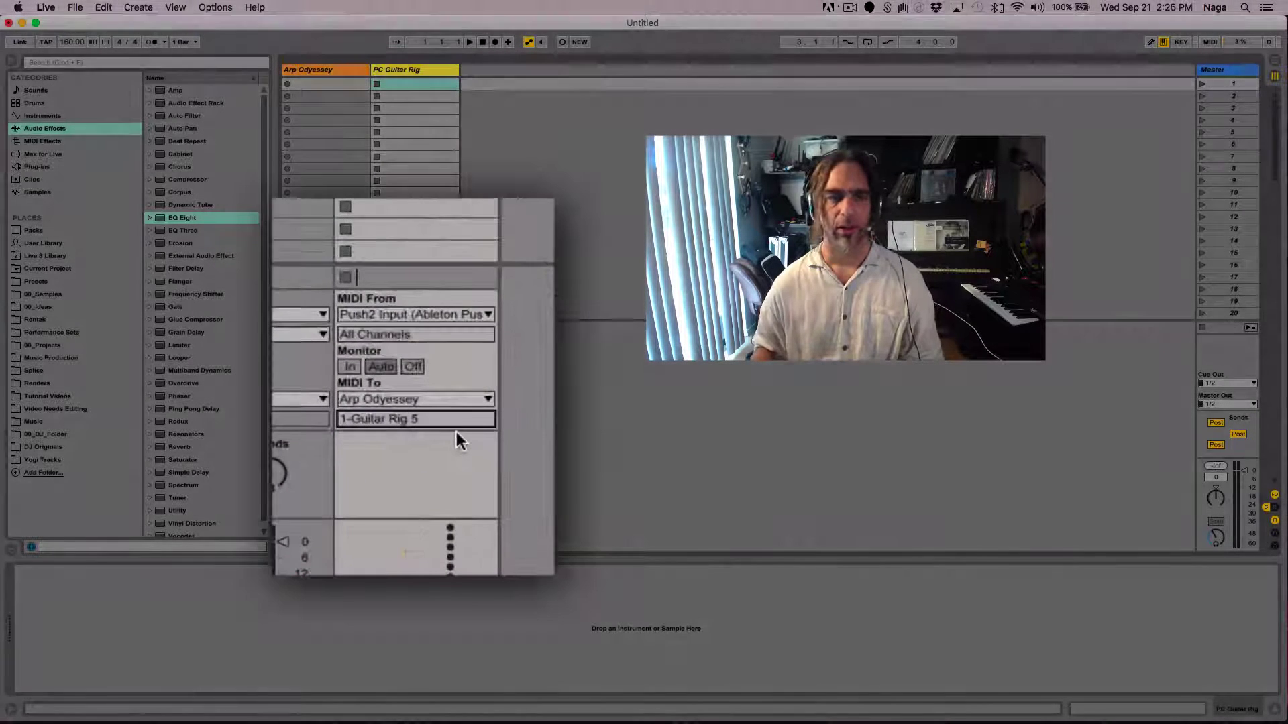
{"action": "left_click", "coordinate": [448, 310]}
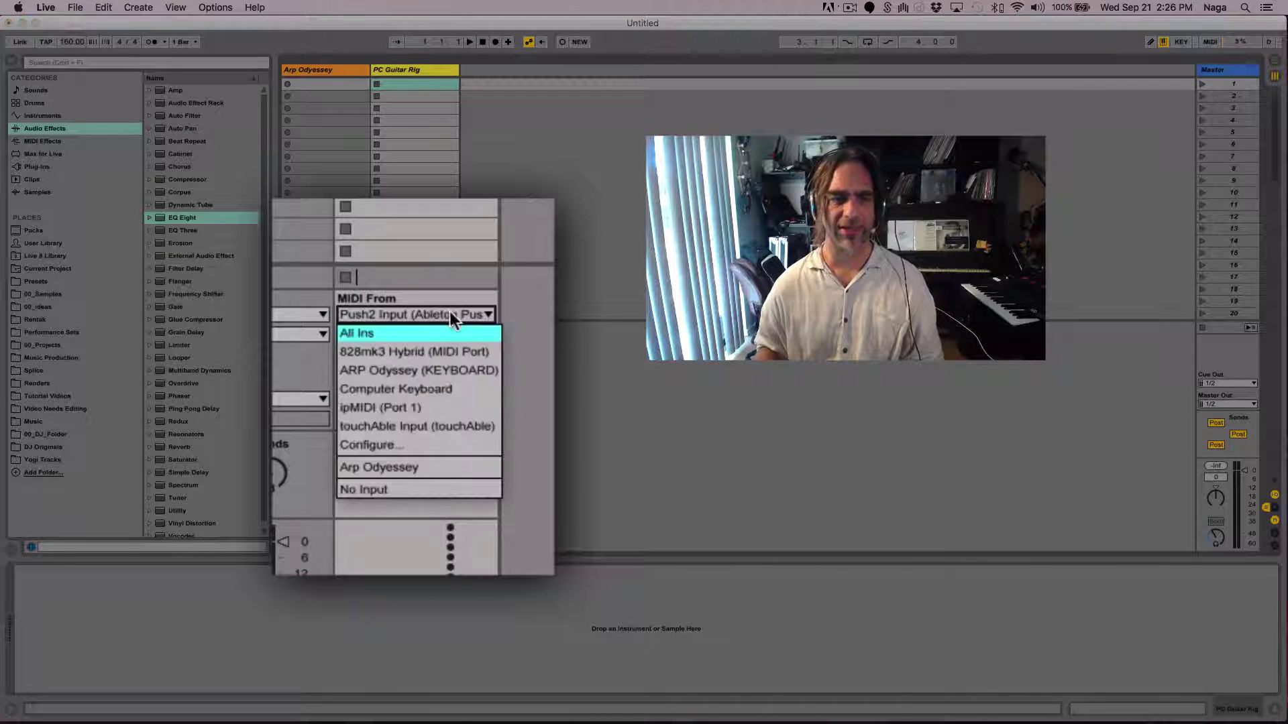
{"action": "left_click", "coordinate": [442, 490]}
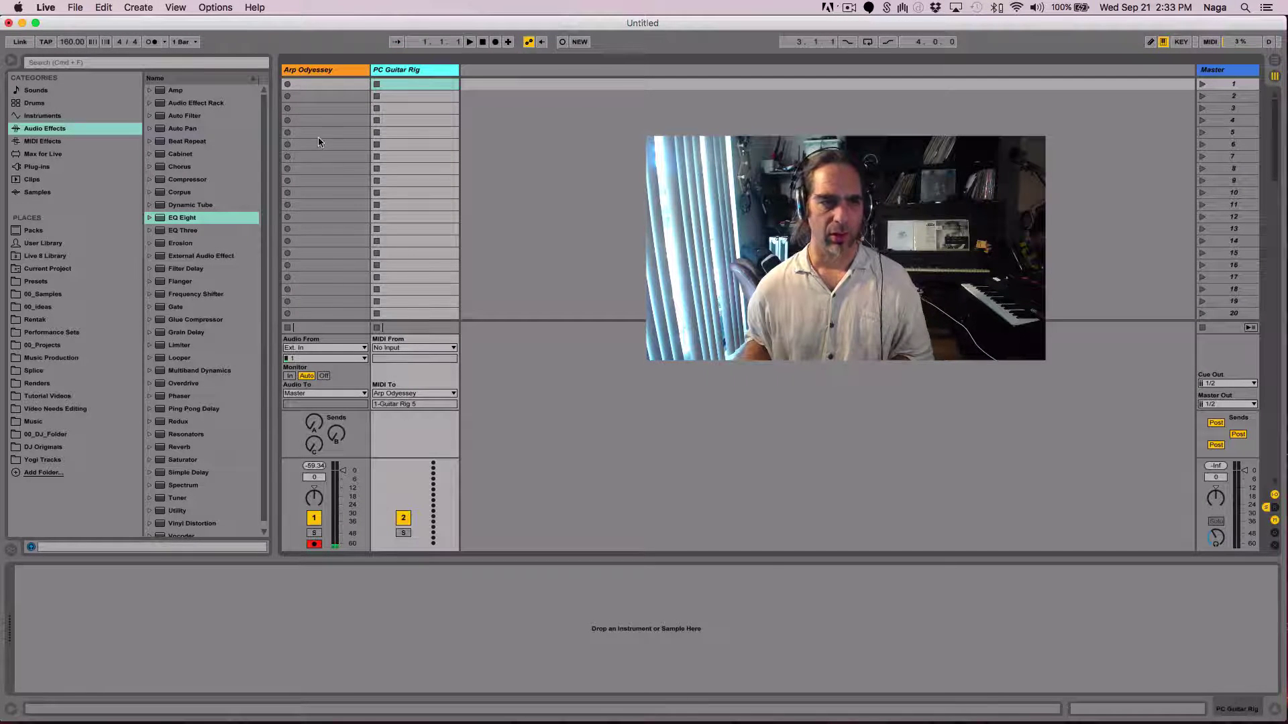
Open Arp Odyssey's Guitar Rig 5 plugin window, glance at Options, then return to Presets
{"action": "left_click", "coordinate": [329, 70]}
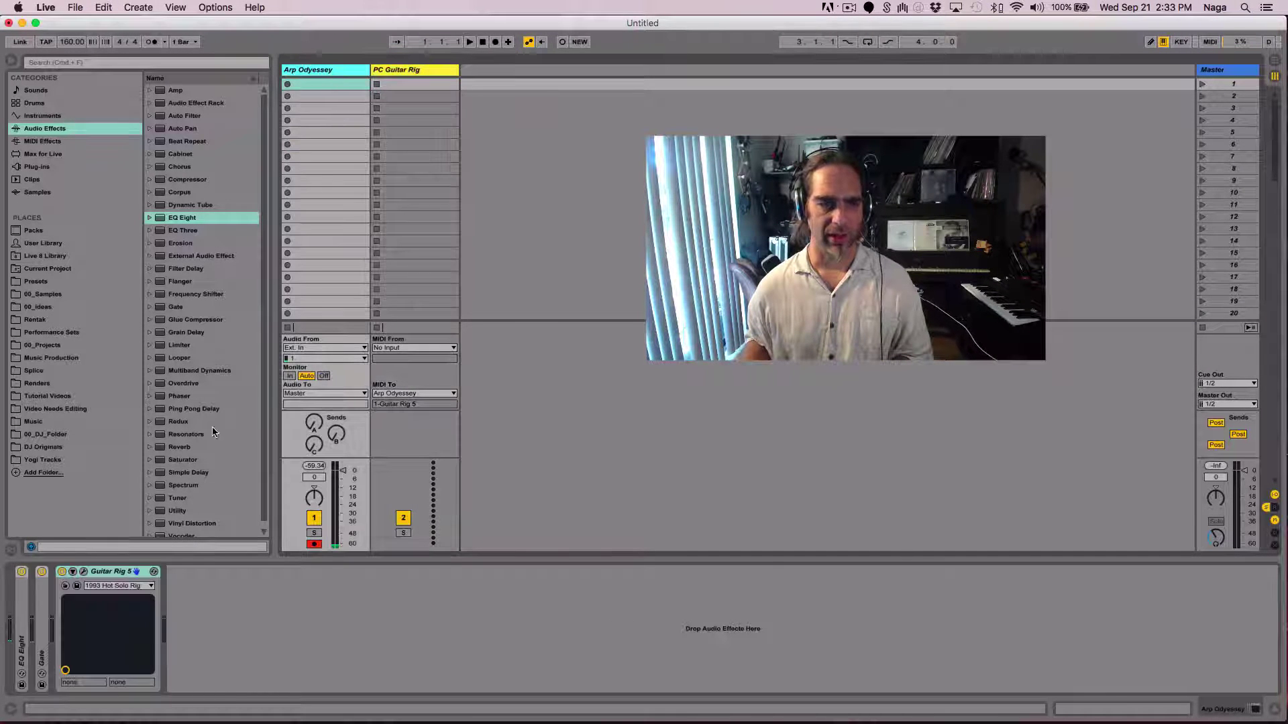
{"action": "left_click", "coordinate": [83, 571]}
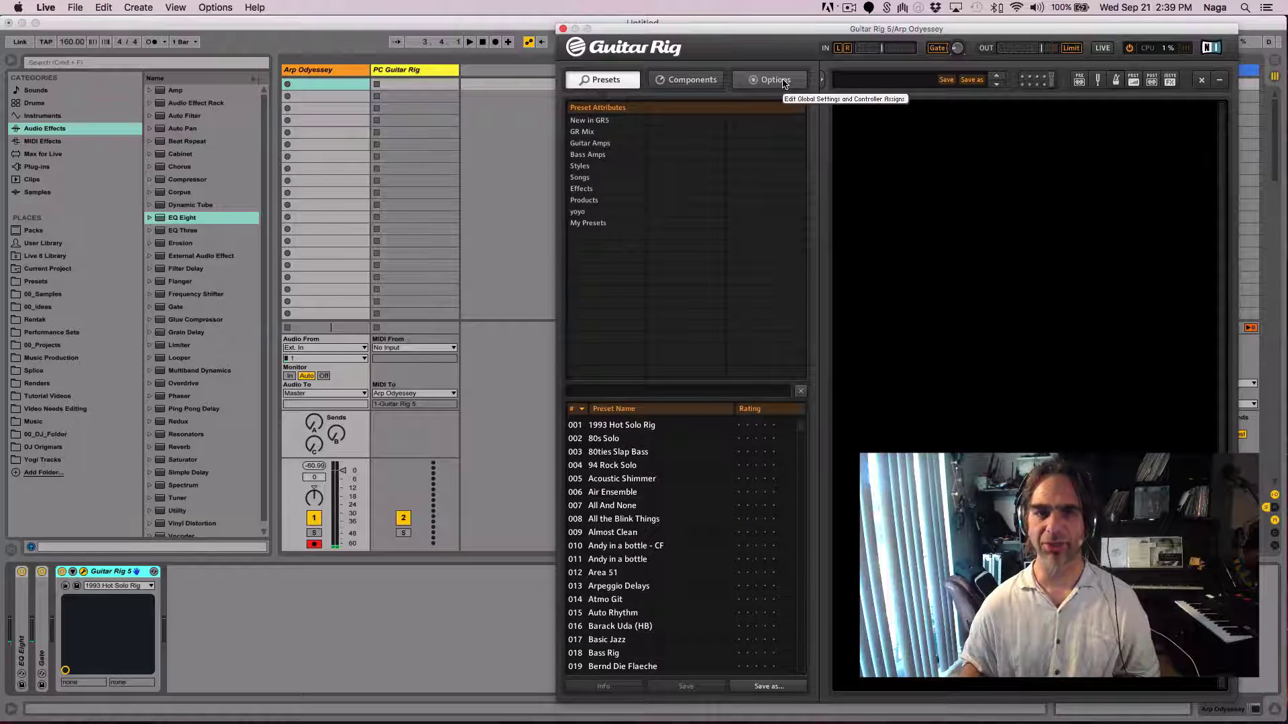
{"action": "left_click", "coordinate": [783, 81]}
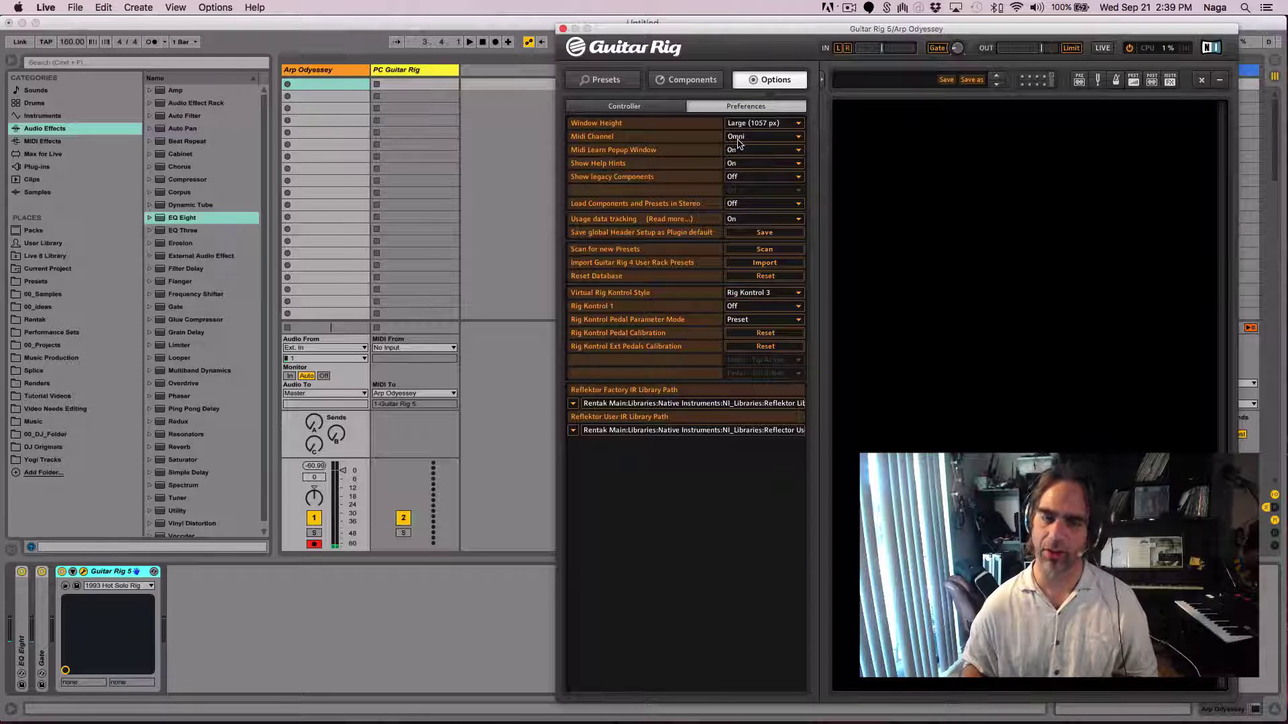
{"action": "left_click", "coordinate": [627, 85]}
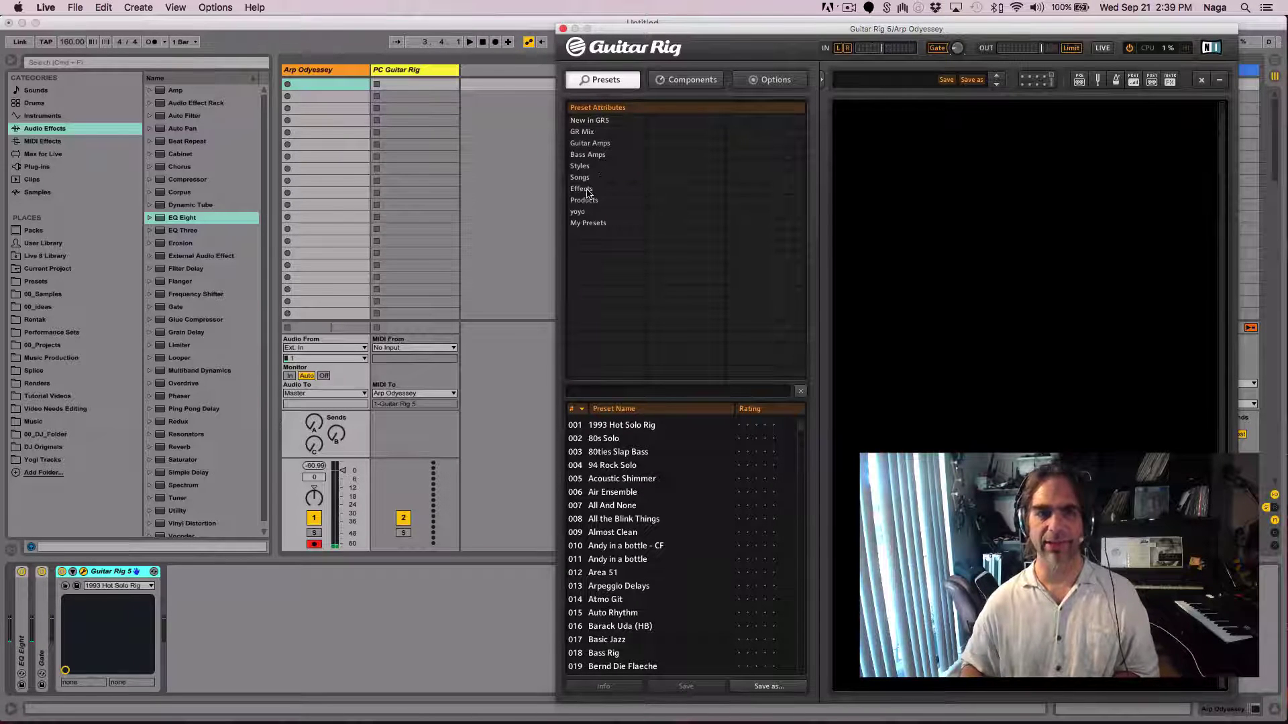
Create a new preset tag named 'what ever' under My Presets
{"action": "left_click", "coordinate": [588, 223]}
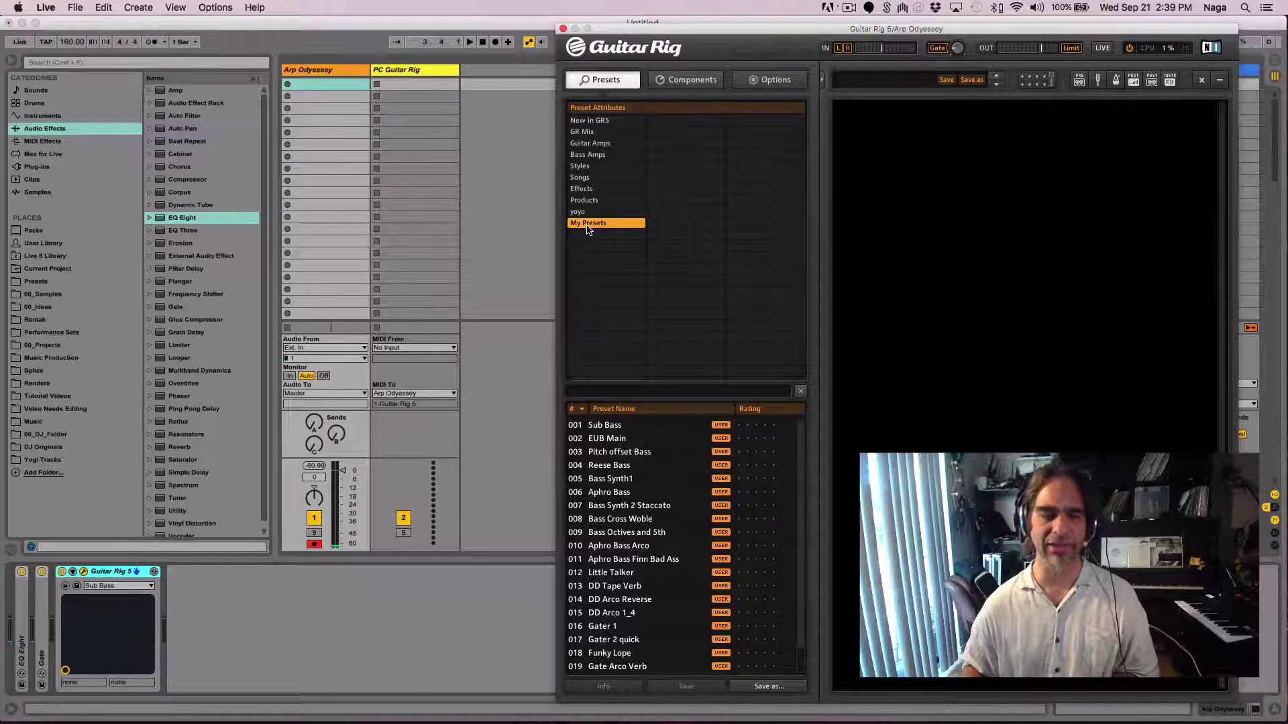
{"action": "right_click", "coordinate": [588, 239]}
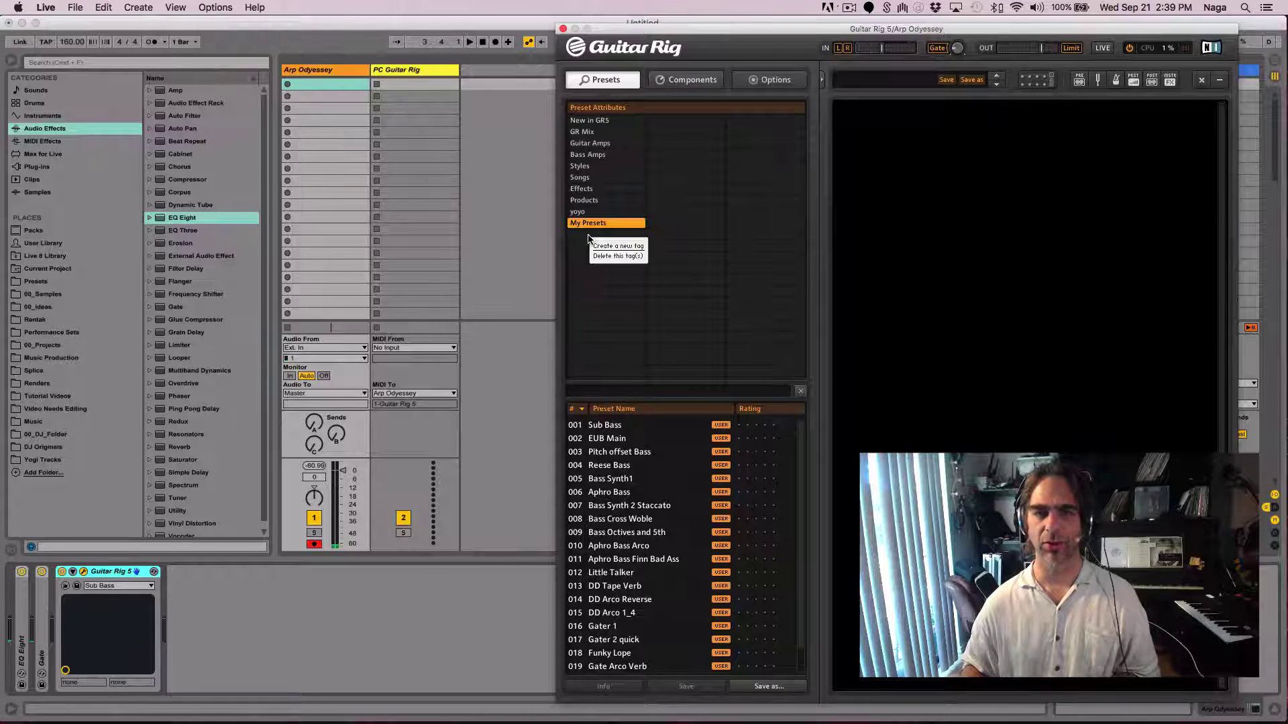
{"action": "left_click", "coordinate": [635, 246]}
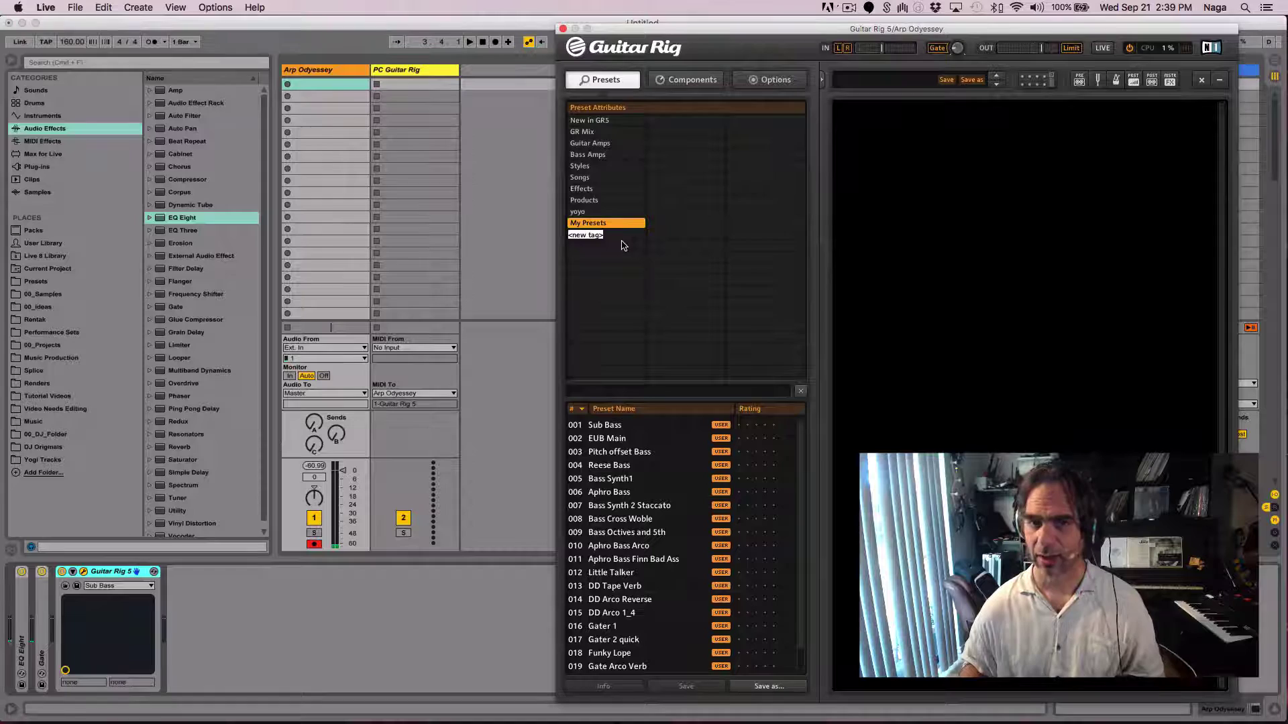
{"action": "type", "text": "what eve"}
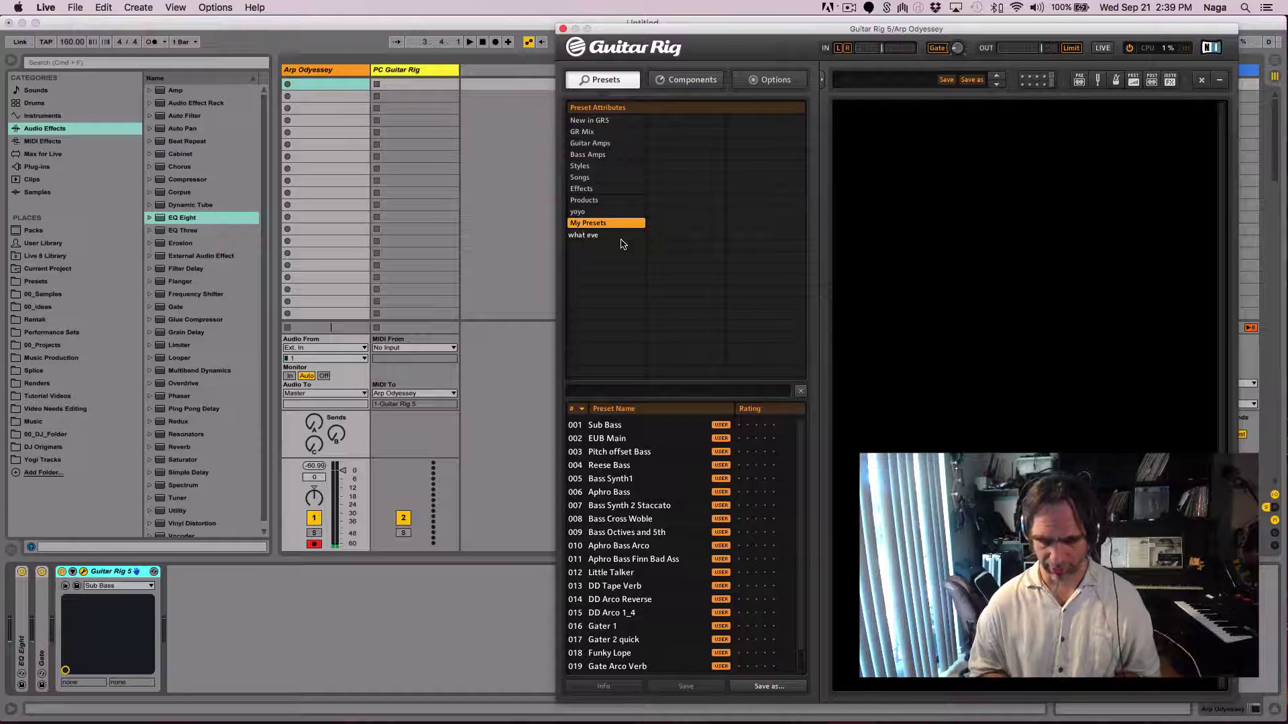
{"action": "type", "text": "r"}
{"action": "key", "text": "Return"}
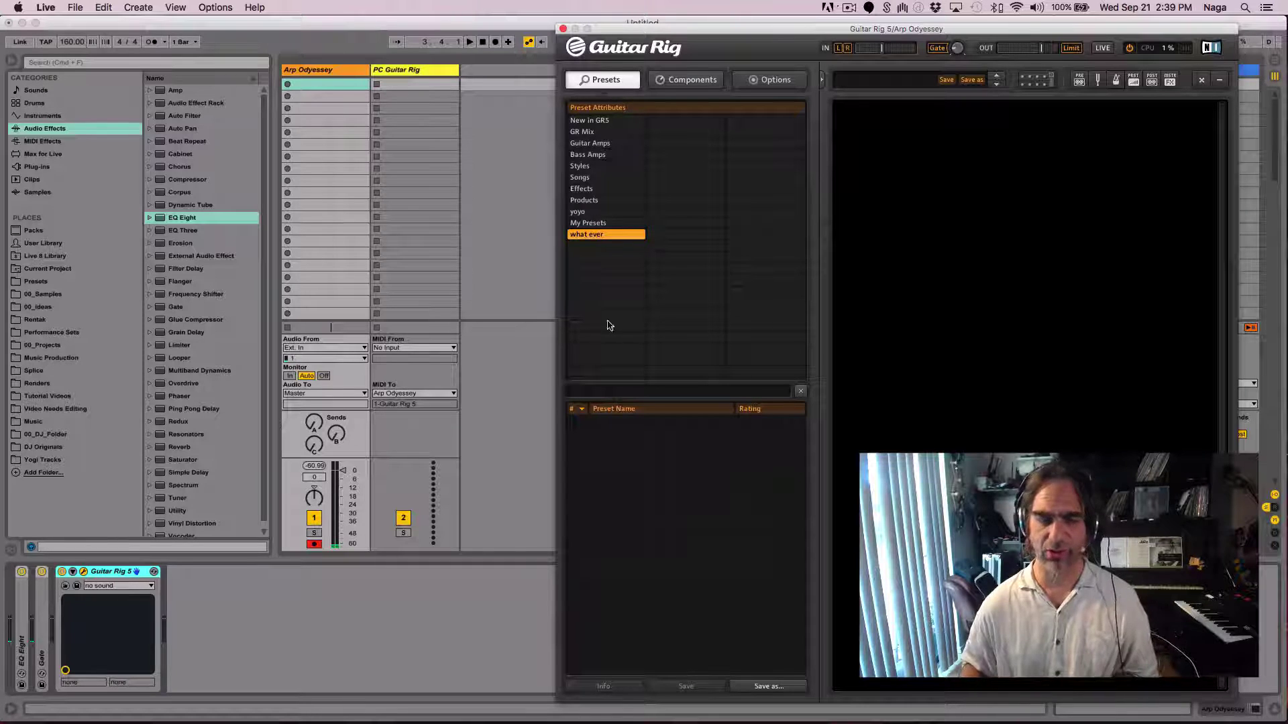
{"action": "left_click", "coordinate": [591, 224]}
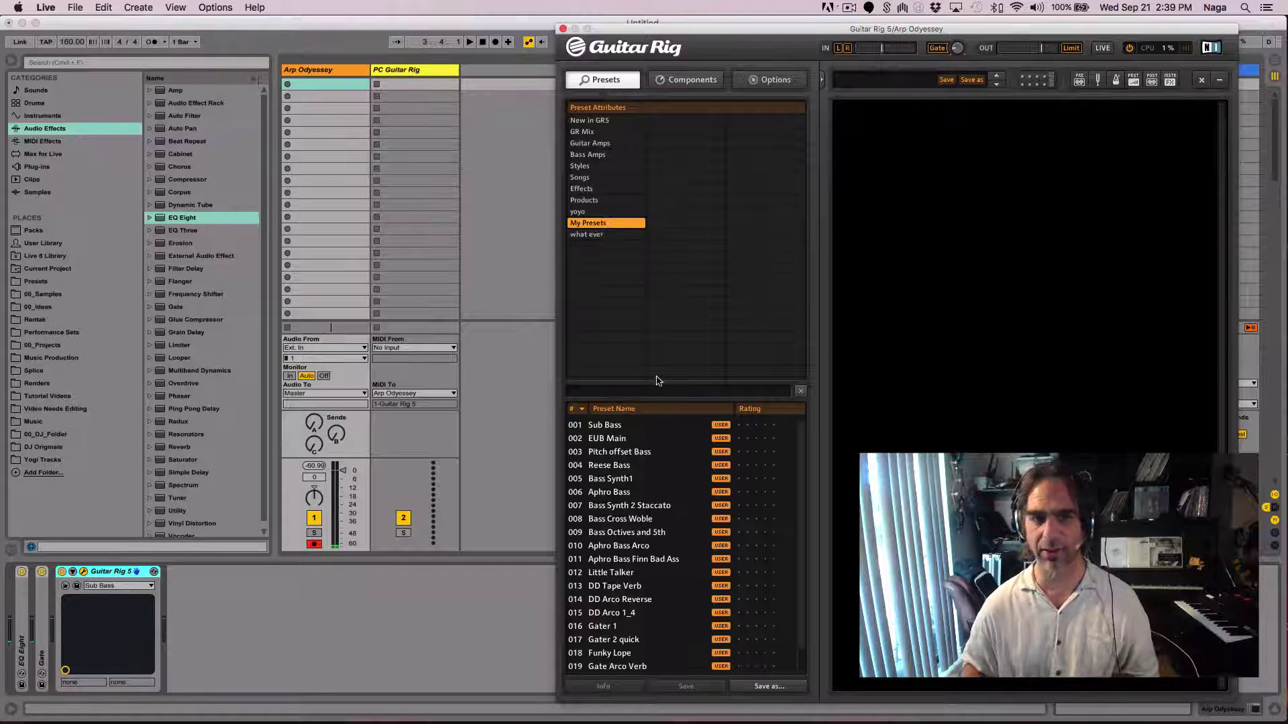
Copy Pitch offset Bass, Sub Bass, Dellic and Empty into 'what ever', moving Empty to the top
{"action": "left_click", "coordinate": [618, 425]}
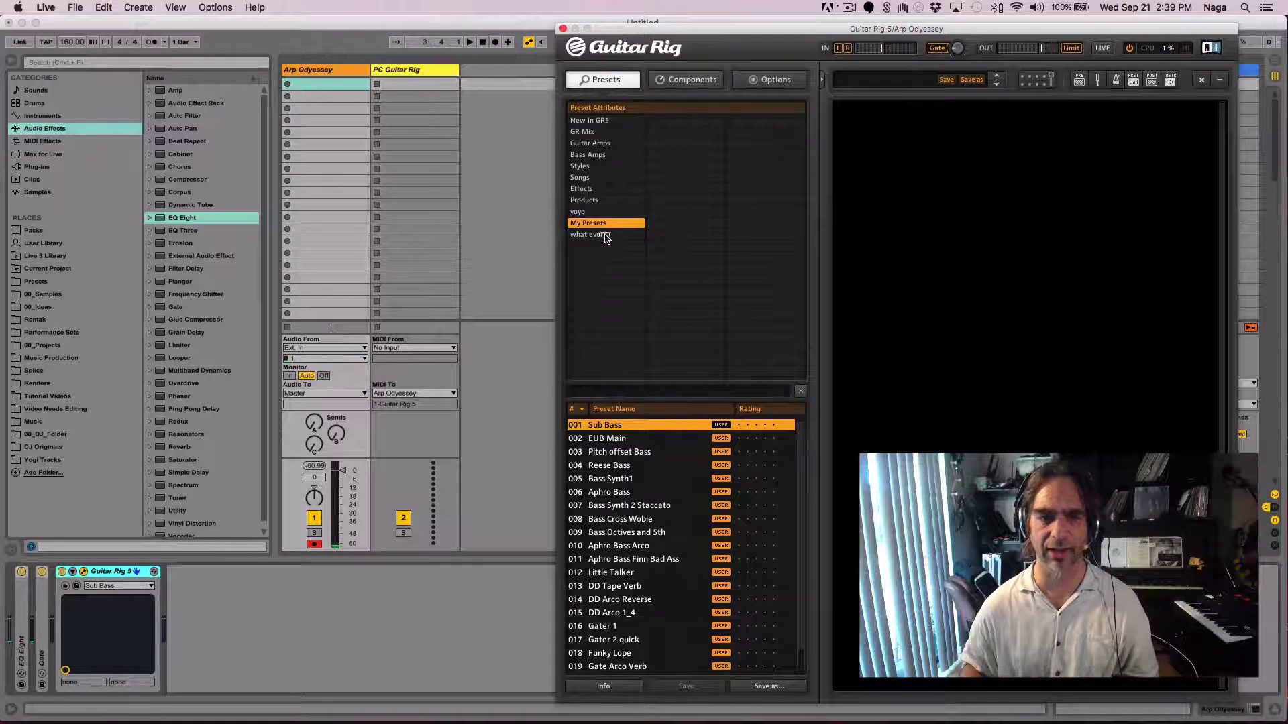
{"action": "left_click_drag", "start_coordinate": [617, 453], "coordinate": [595, 254]}
{"action": "left_click_drag", "start_coordinate": [606, 438], "coordinate": [601, 239]}
{"action": "scroll", "coordinate": [598, 527], "scroll_direction": "down", "scroll_amount": 2}
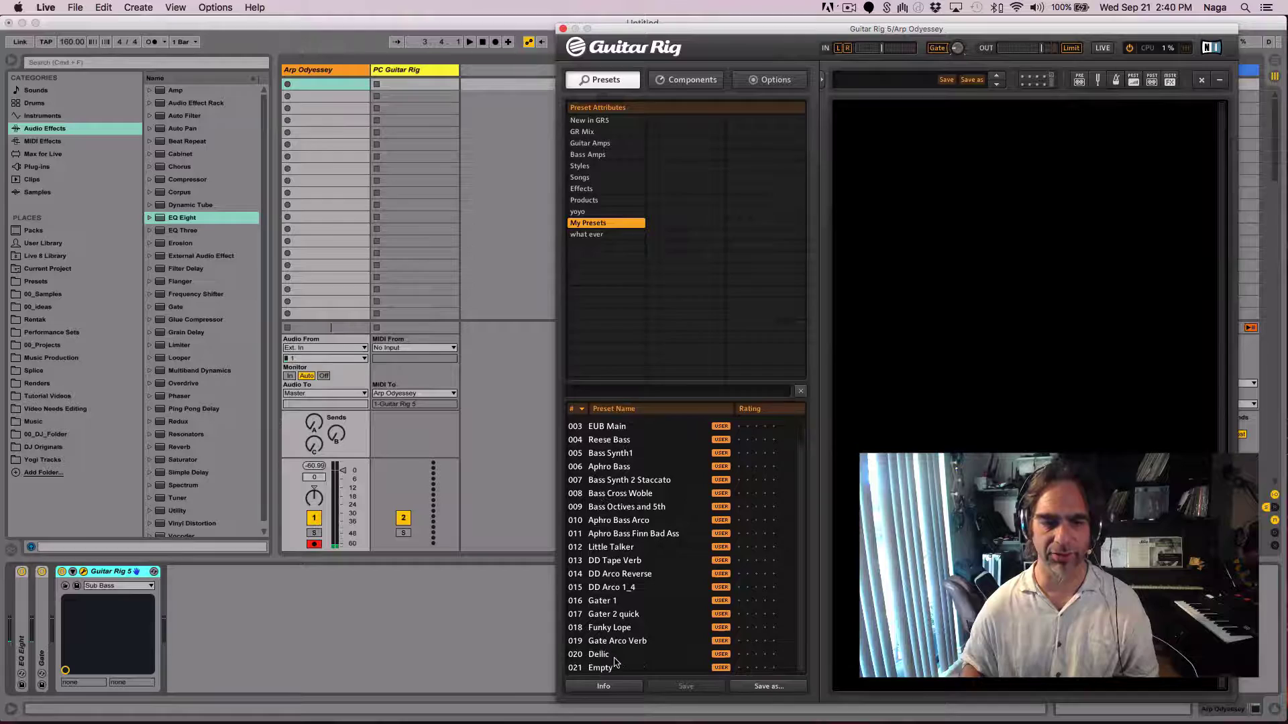
{"action": "left_click_drag", "start_coordinate": [605, 654], "coordinate": [594, 239]}
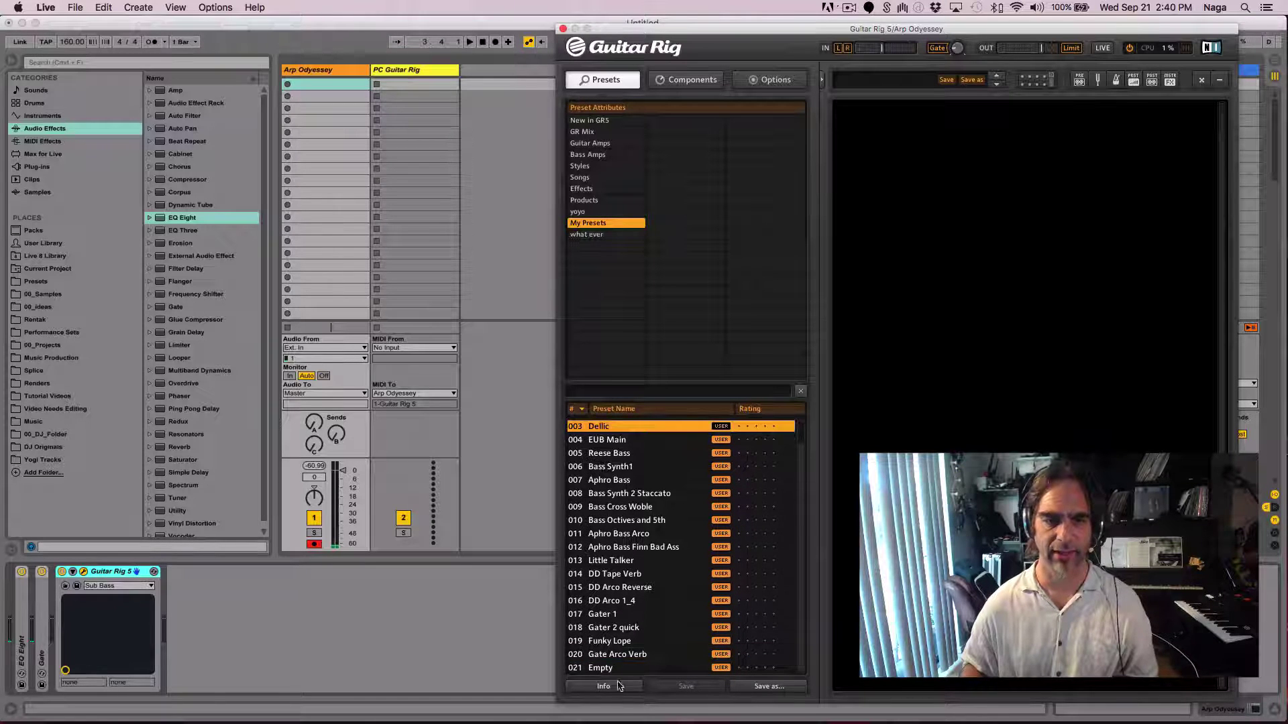
{"action": "left_click", "coordinate": [599, 668]}
{"action": "left_click_drag", "start_coordinate": [599, 668], "coordinate": [588, 240]}
{"action": "left_click", "coordinate": [590, 236]}
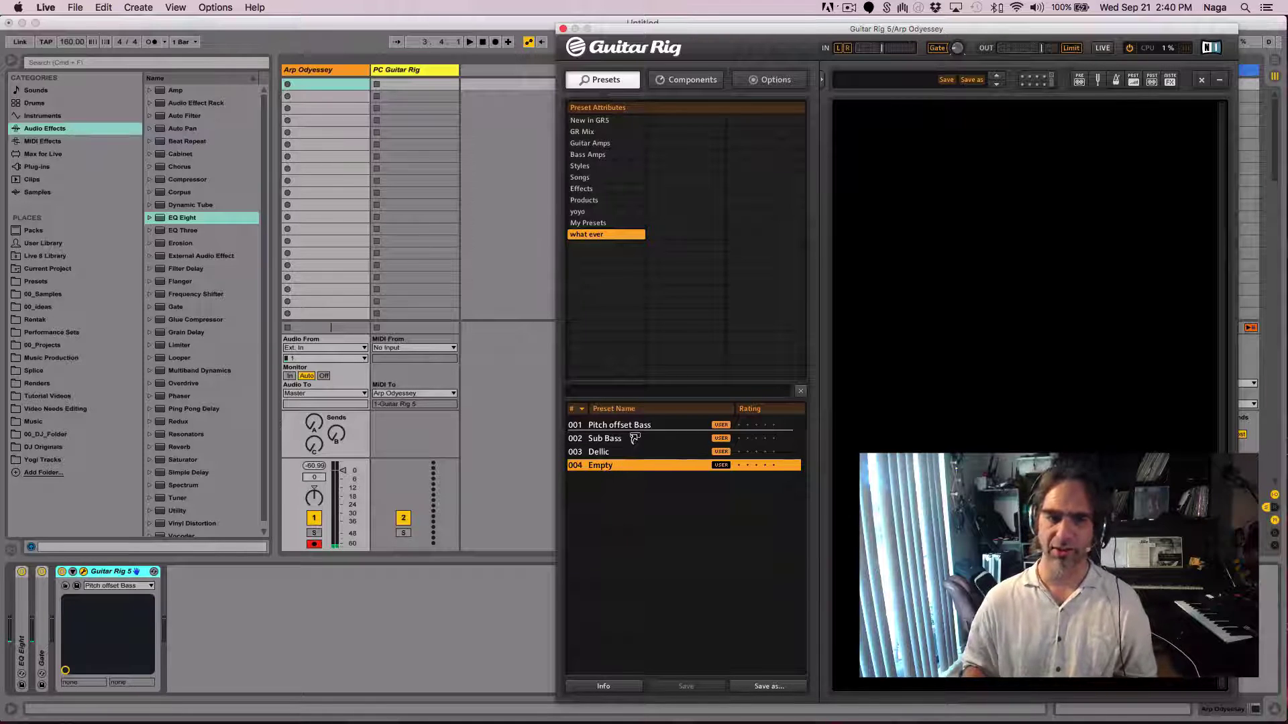
{"action": "left_click_drag", "start_coordinate": [641, 413], "coordinate": [636, 439]}
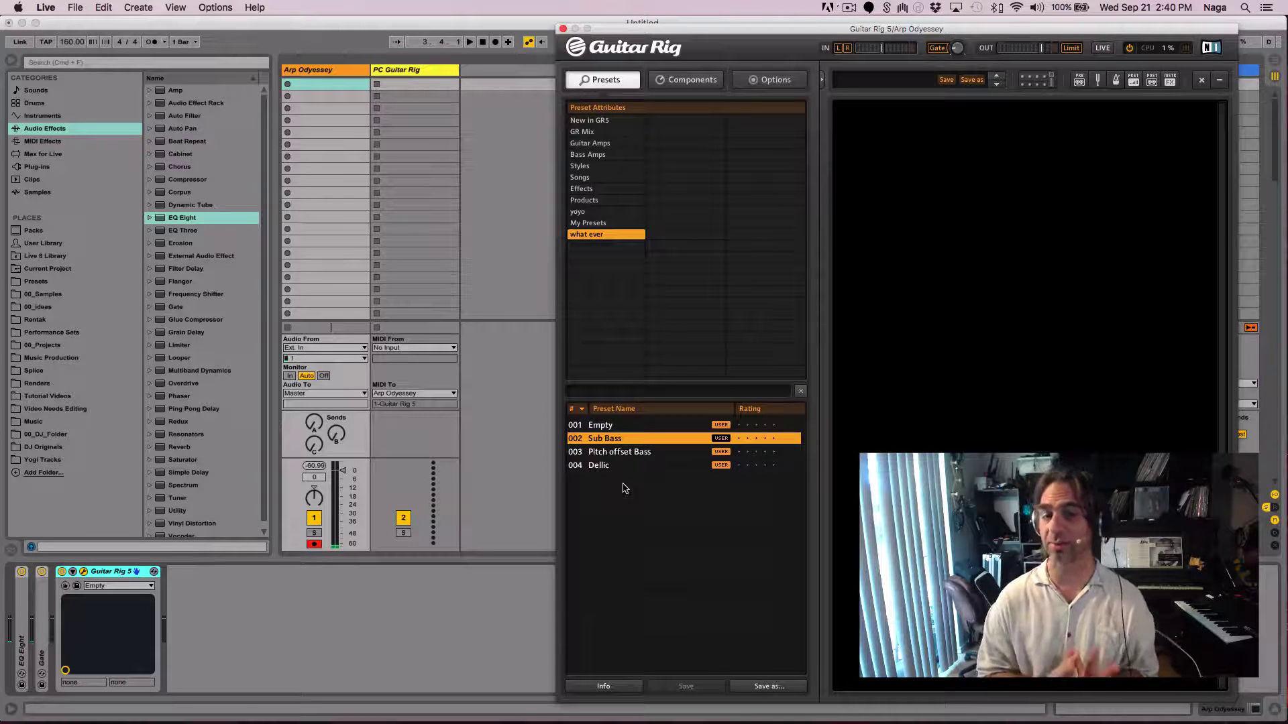
Create an empty MIDI clip in the first PC Guitar Rig slot and show its note settings
{"action": "left_click", "coordinate": [405, 85]}
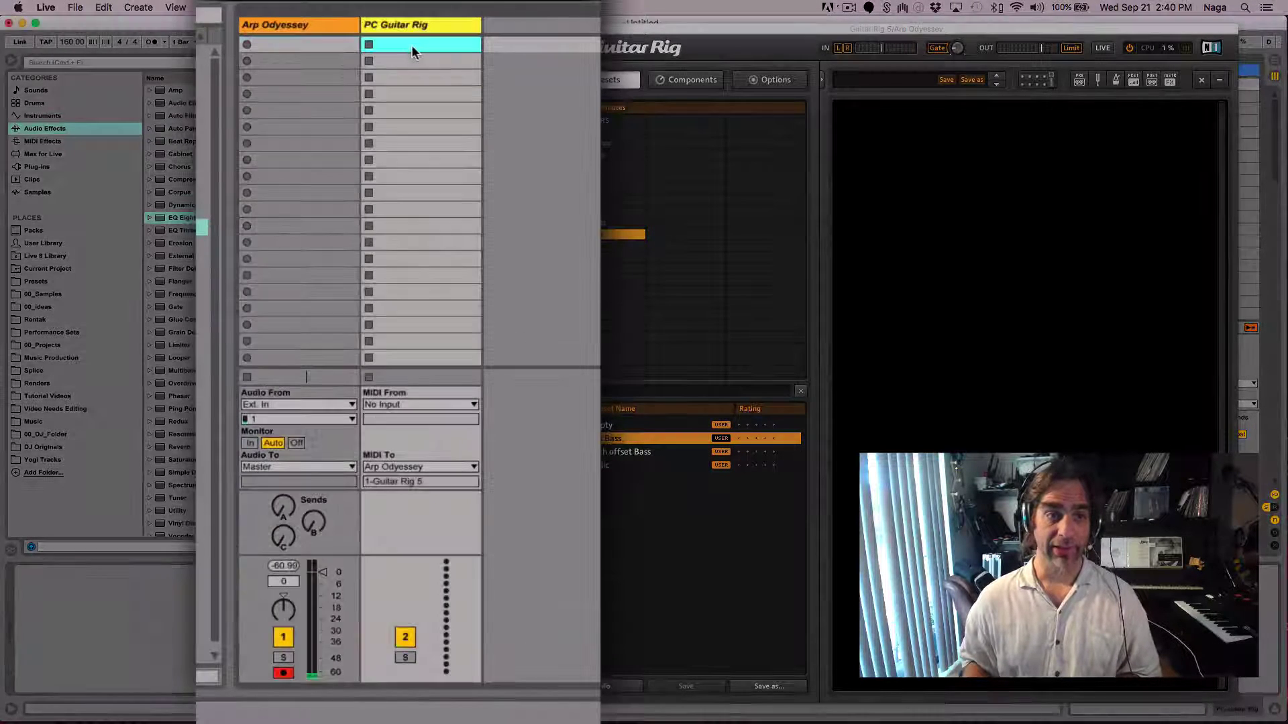
{"action": "double_click", "coordinate": [432, 42]}
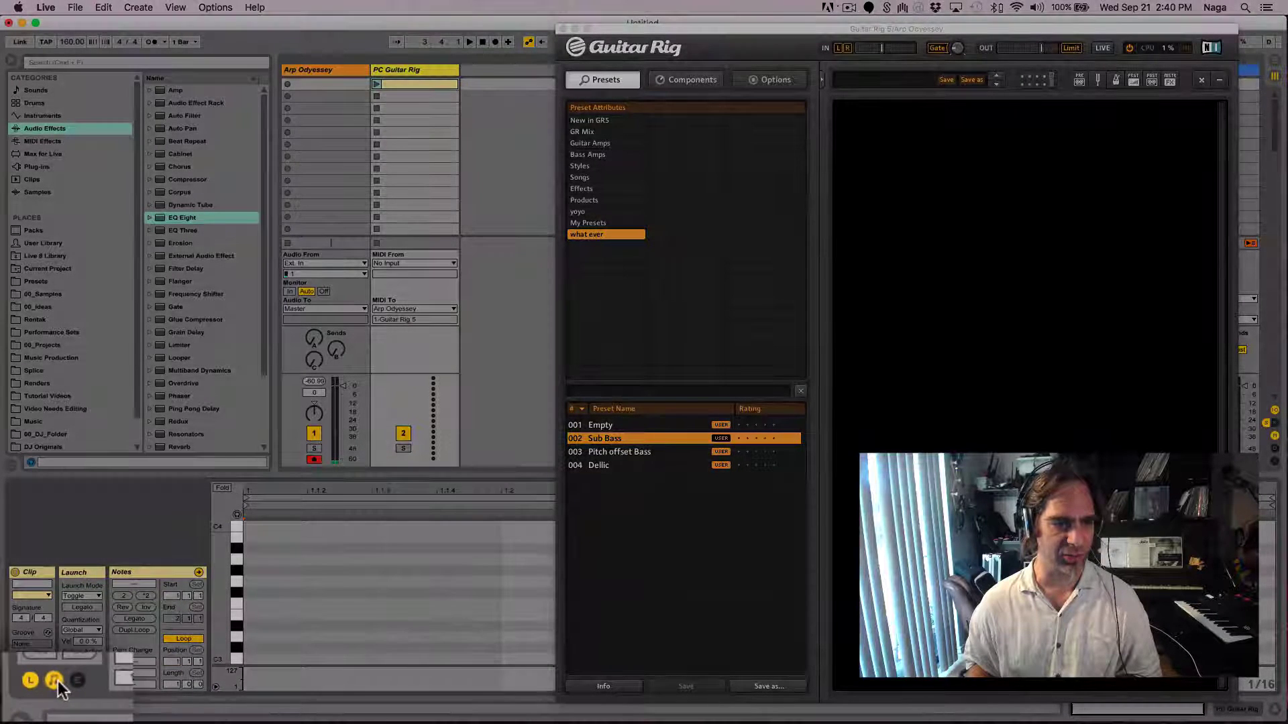
{"action": "left_click", "coordinate": [57, 681]}
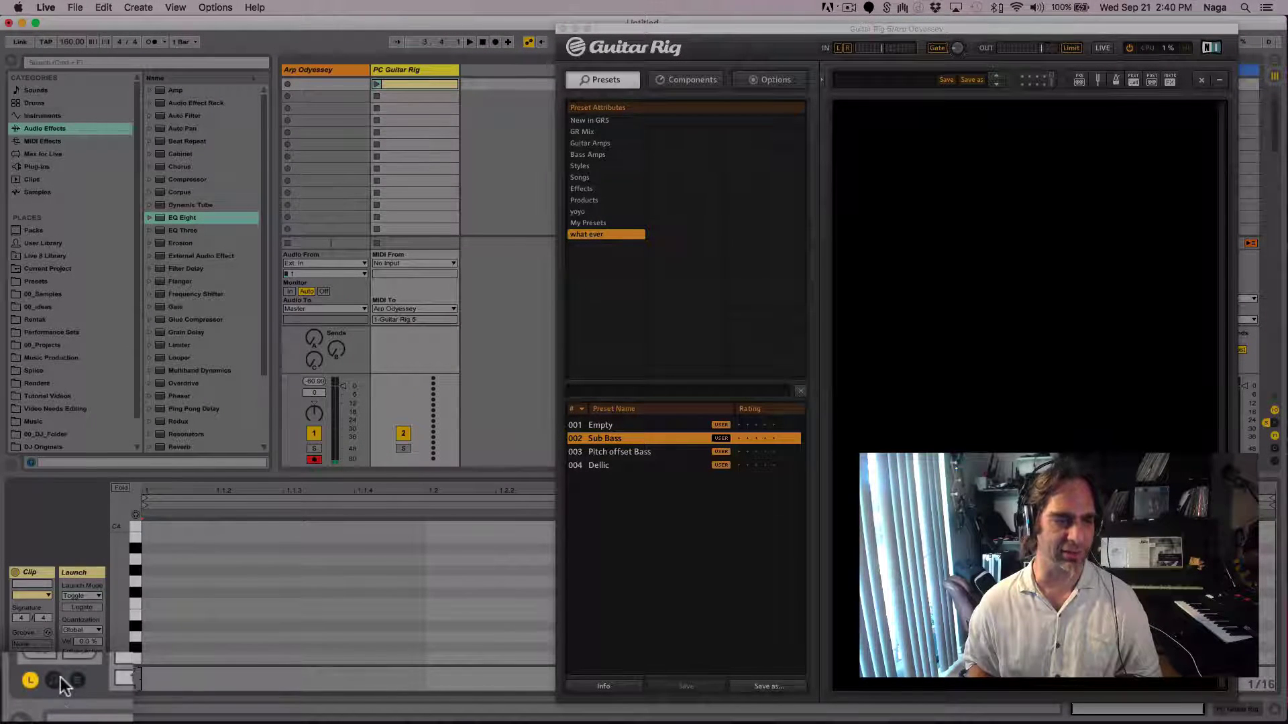
{"action": "left_click", "coordinate": [59, 682]}
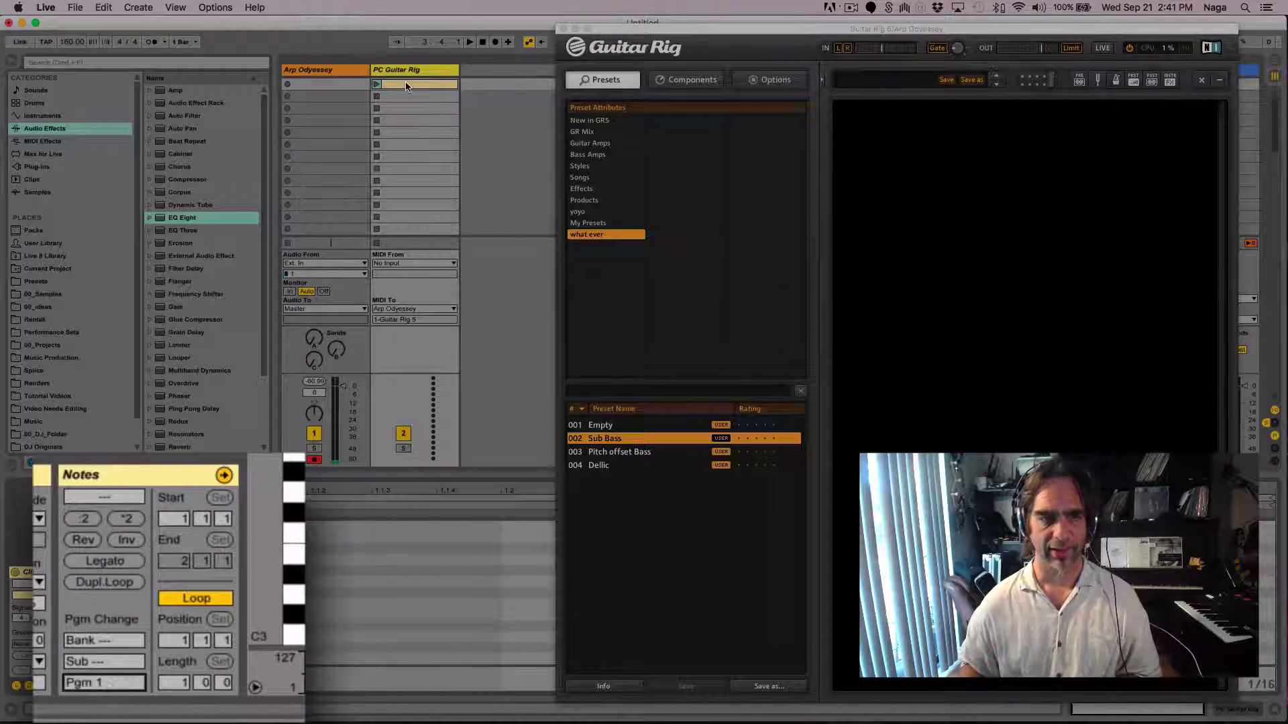
Duplicate the clip three times, setting program changes 2, 3 and 4 on the copies
{"action": "key", "text": "super+d"}
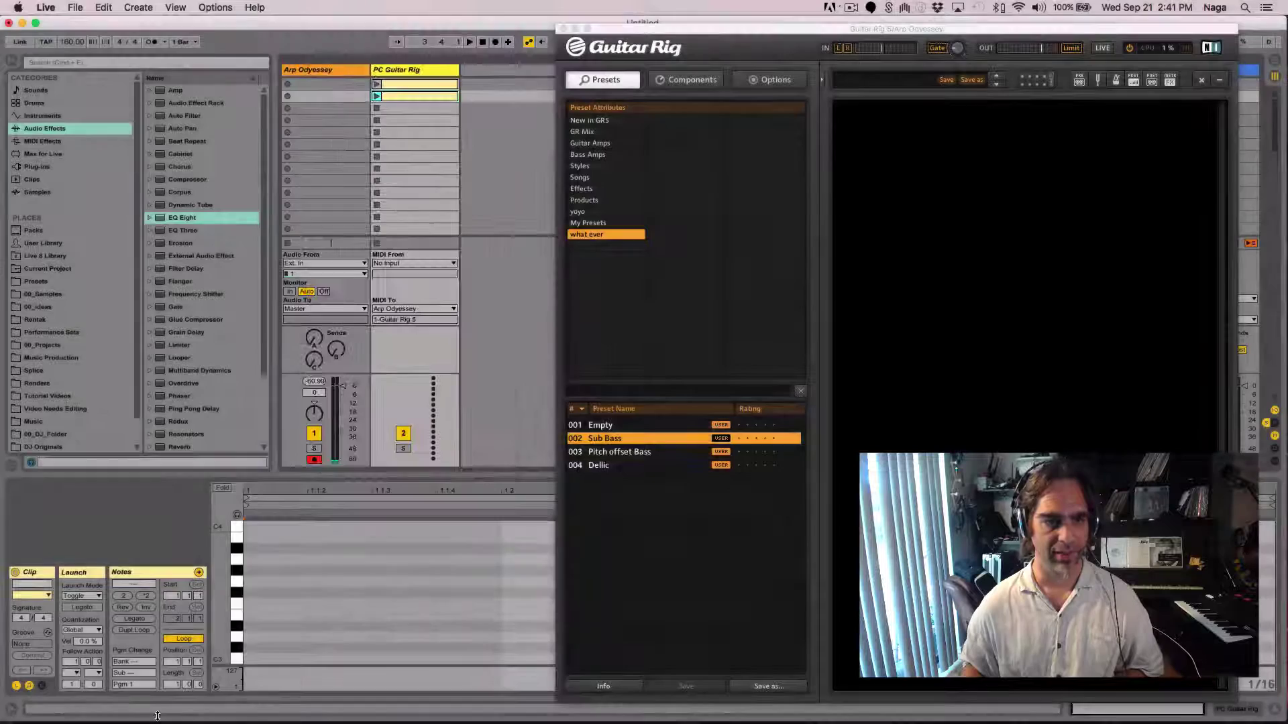
{"action": "left_click_drag", "start_coordinate": [137, 685], "coordinate": [137, 679]}
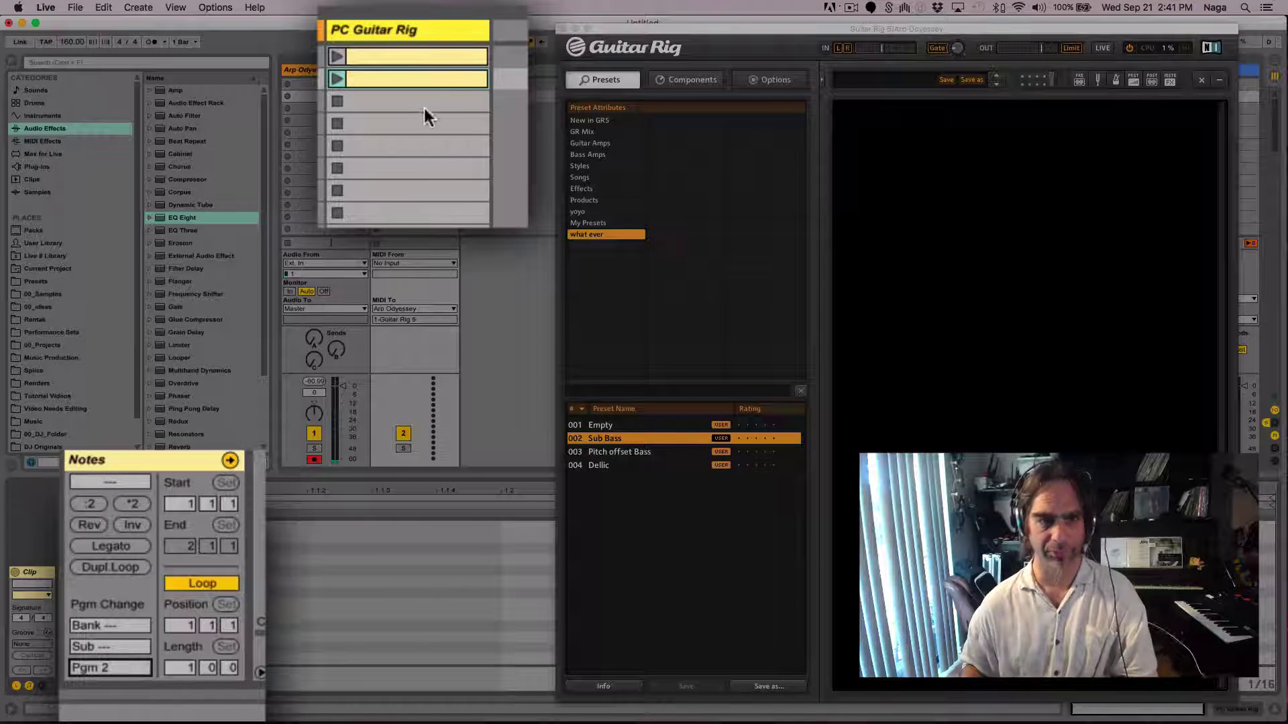
{"action": "key", "text": "super+d"}
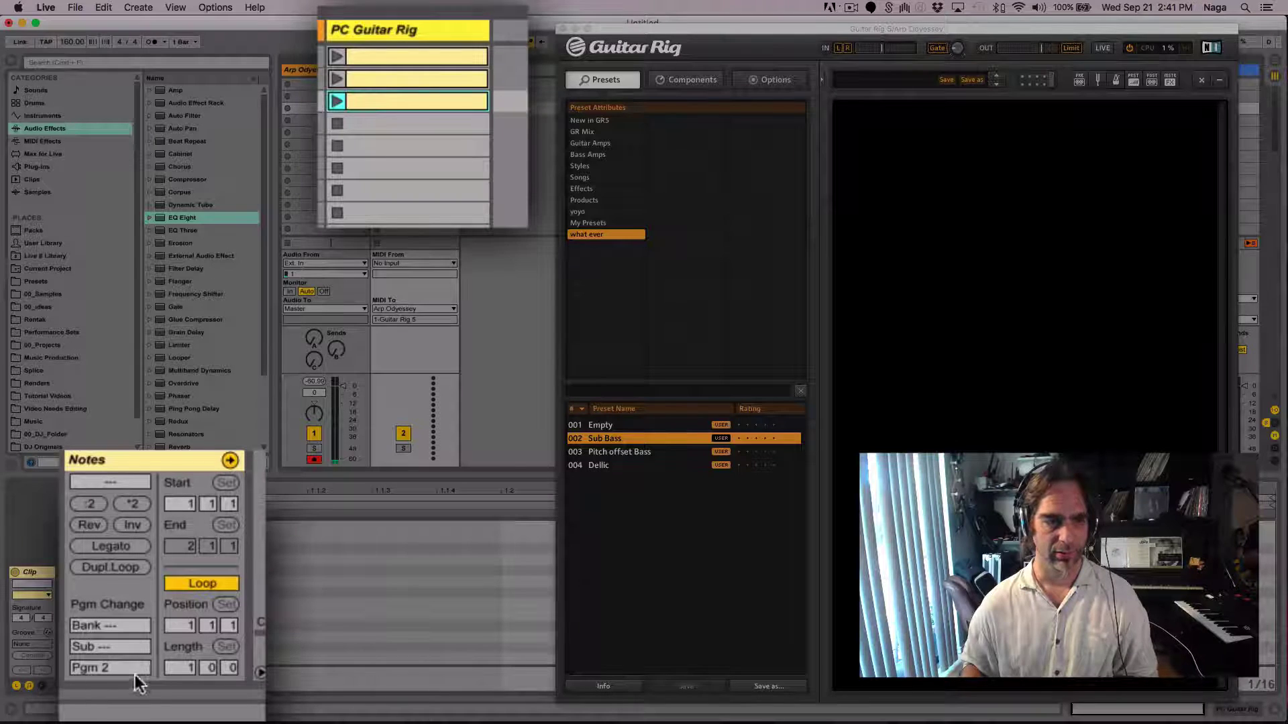
{"action": "left_click_drag", "start_coordinate": [135, 675], "coordinate": [135, 670]}
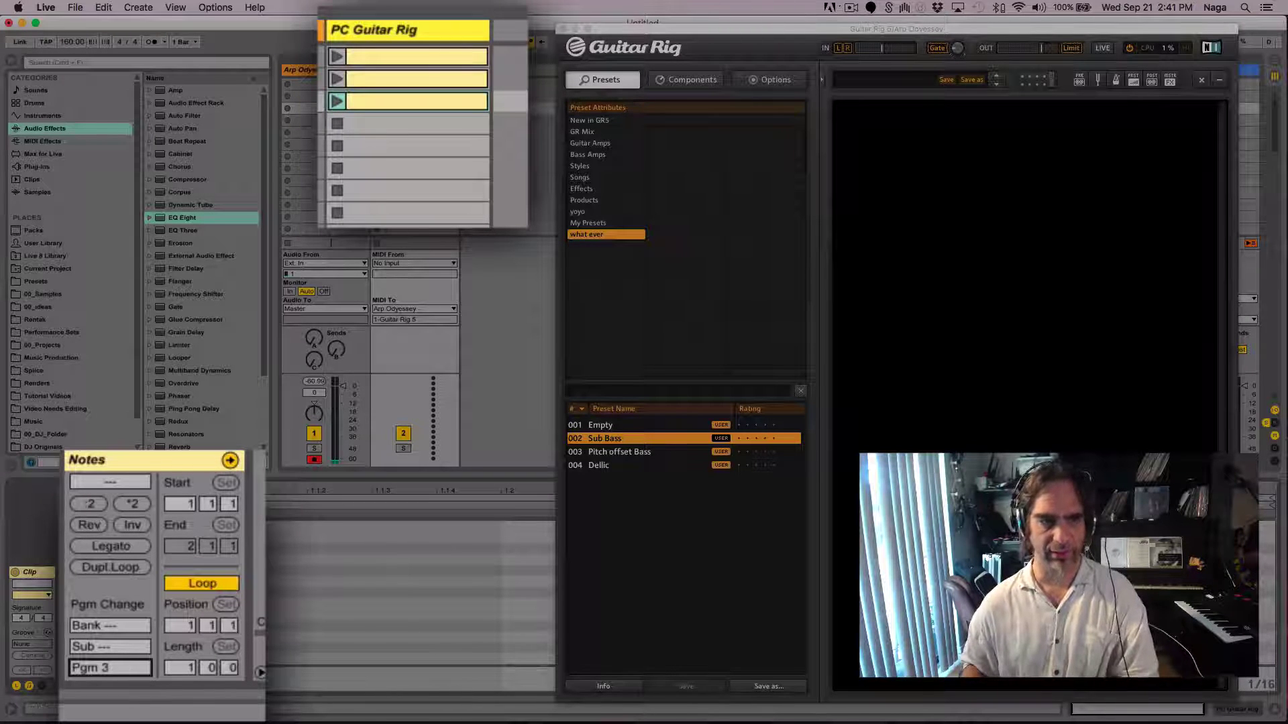
{"action": "left_click", "coordinate": [441, 107]}
{"action": "key", "text": "super+d"}
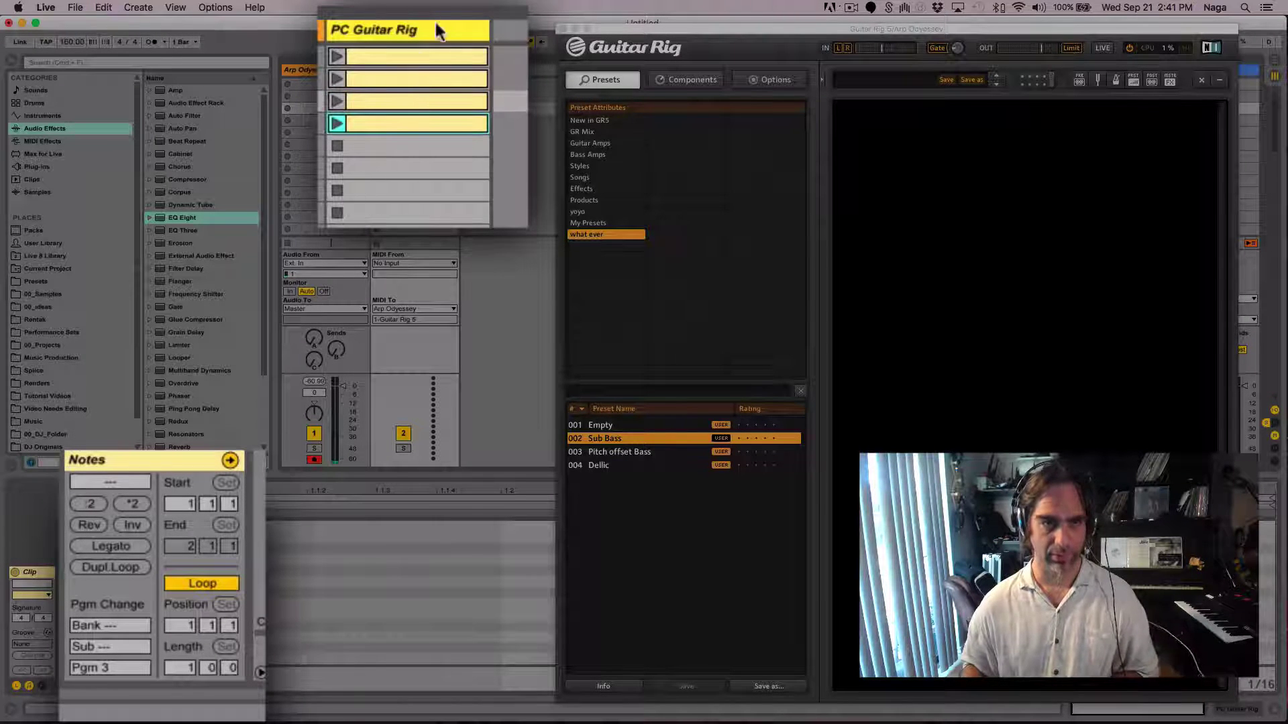
{"action": "left_click", "coordinate": [105, 665]}
{"action": "type", "text": "4"}
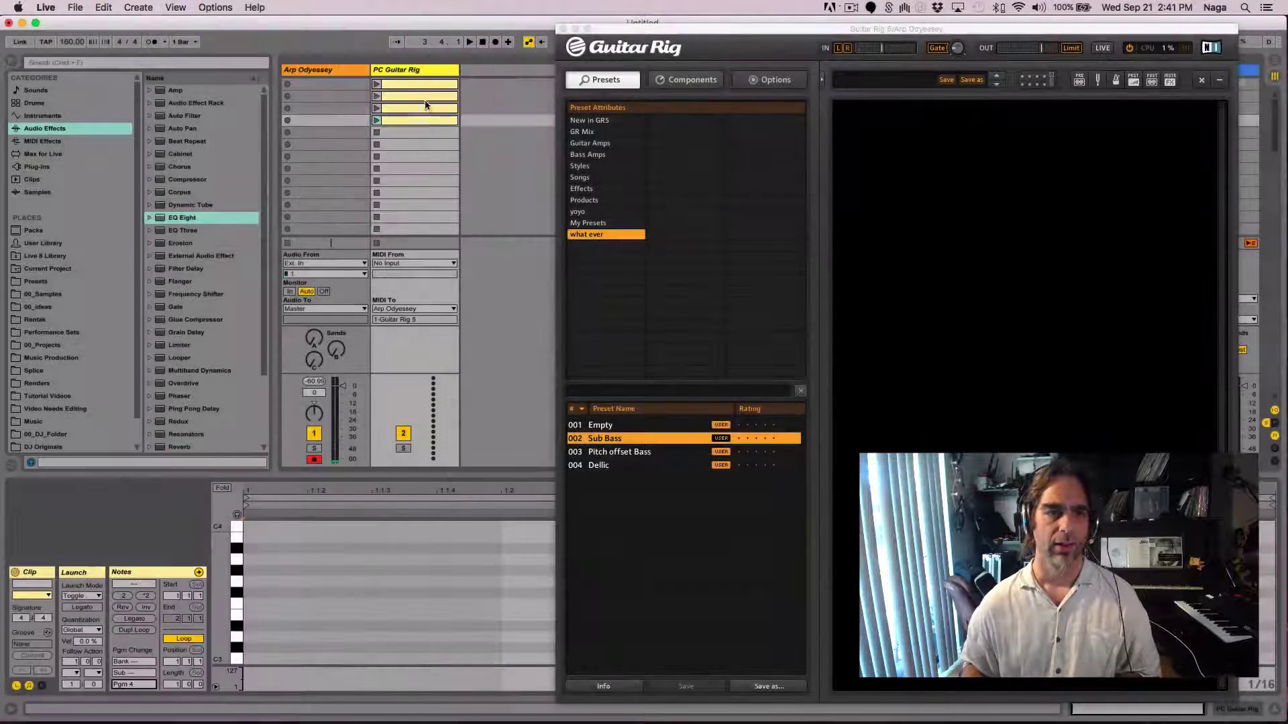
Launch the first three program-change clips in turn to switch Guitar Rig presets
{"action": "left_click", "coordinate": [392, 84]}
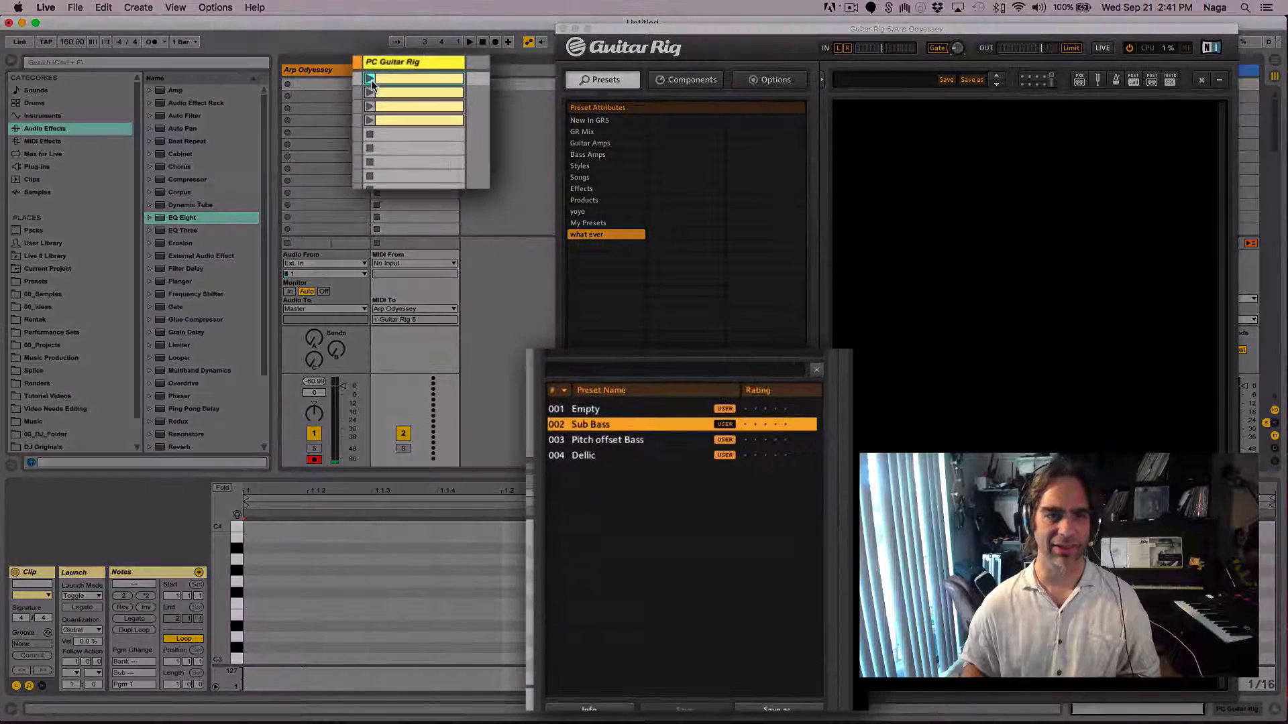
{"action": "left_click", "coordinate": [371, 79]}
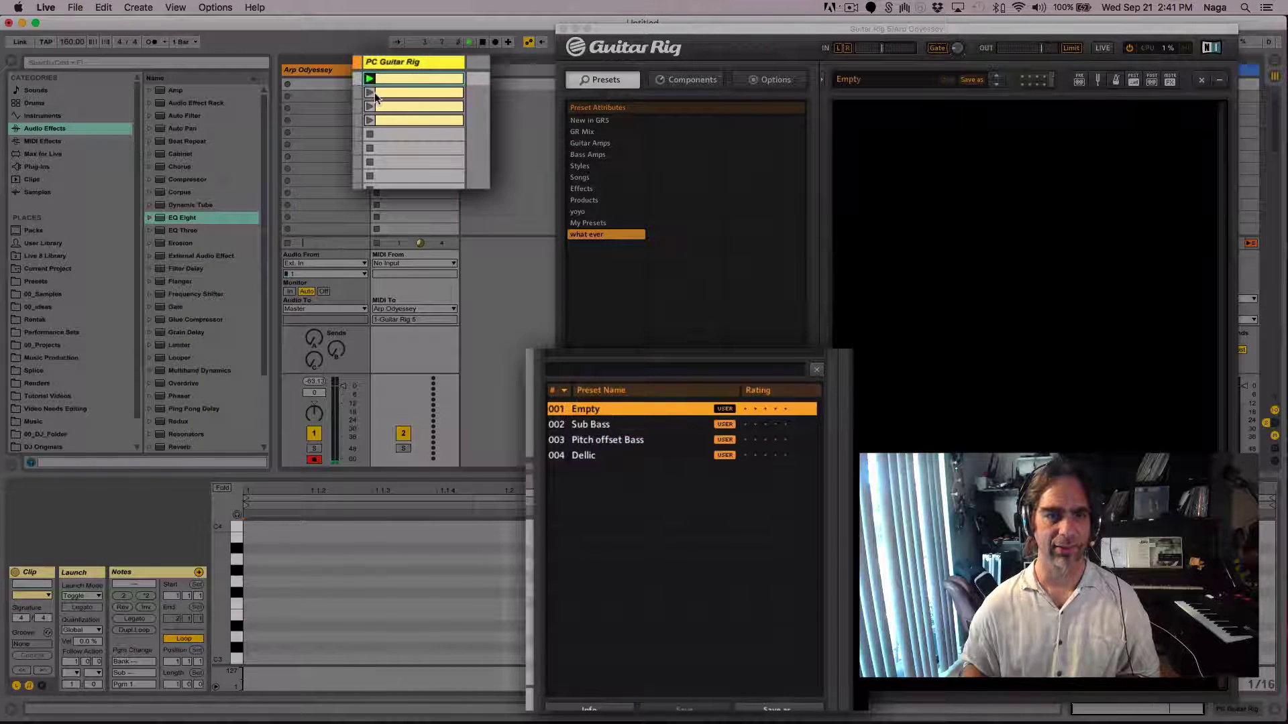
{"action": "left_click", "coordinate": [373, 92]}
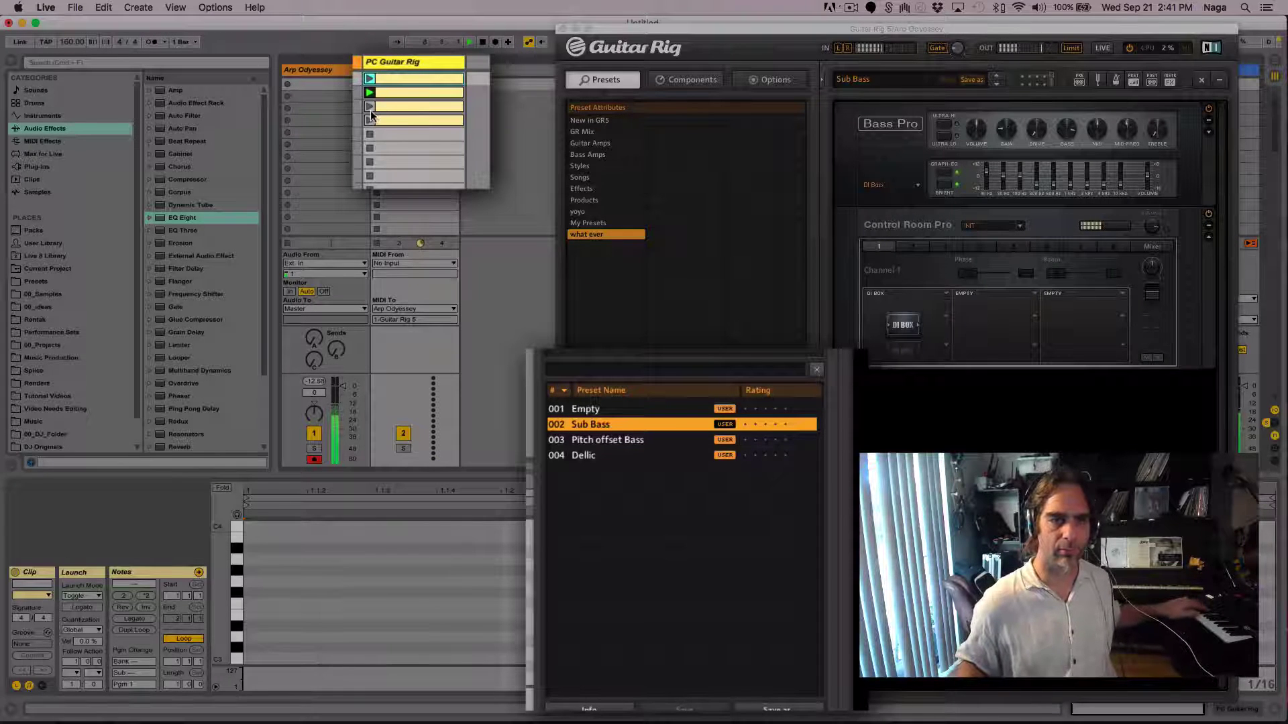
{"action": "left_click", "coordinate": [370, 109]}
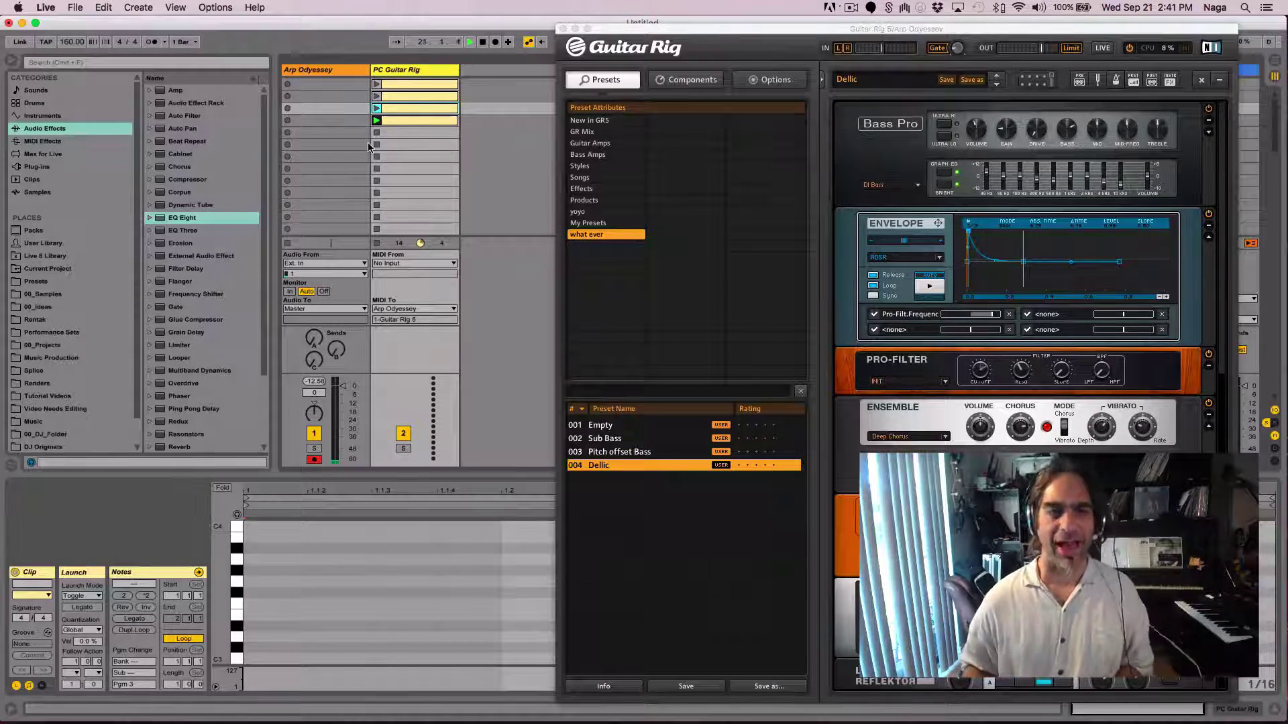
Colour the first and second PC Guitar Rig clips green
{"action": "left_click", "coordinate": [438, 86]}
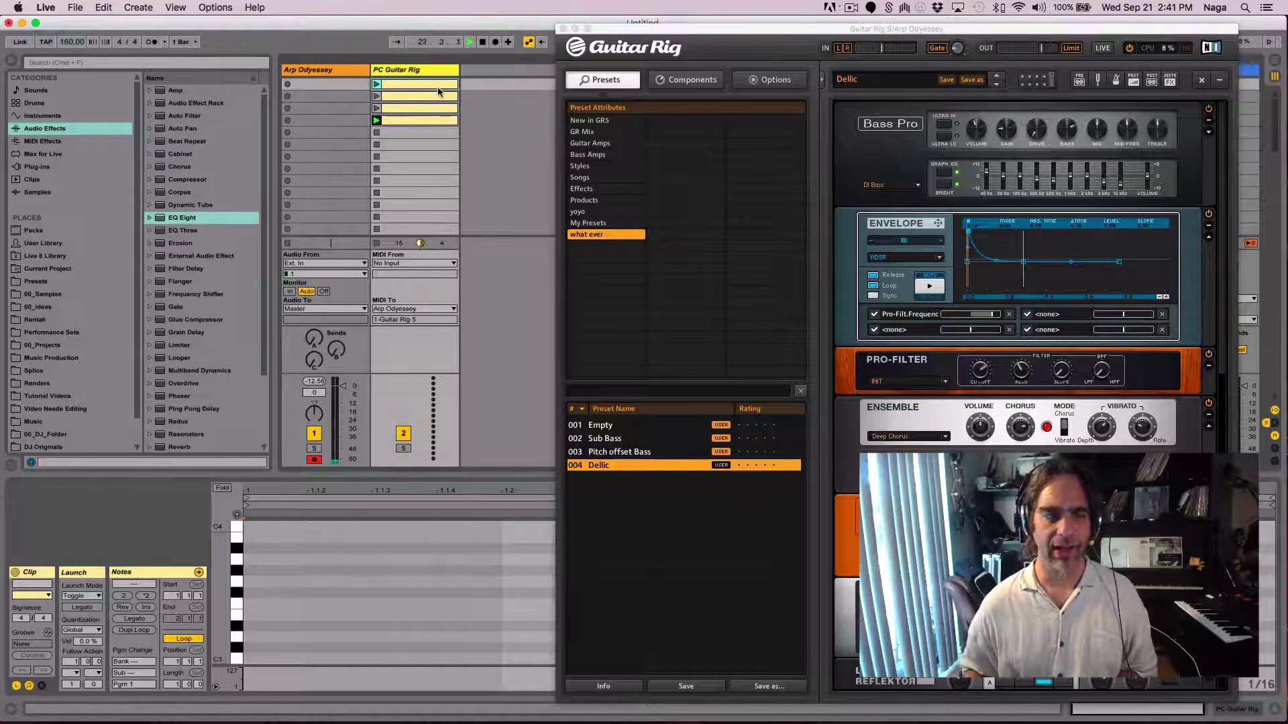
{"action": "right_click", "coordinate": [437, 86]}
{"action": "left_click", "coordinate": [494, 267]}
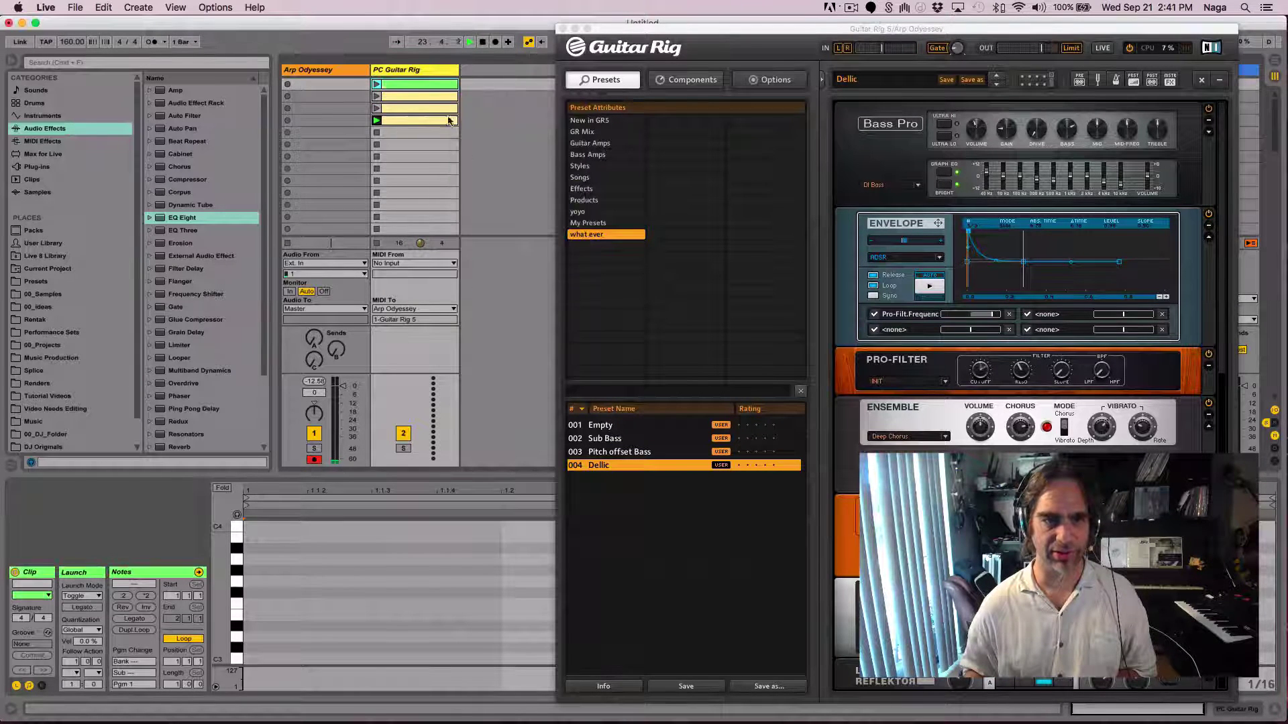
{"action": "left_click", "coordinate": [433, 98]}
{"action": "right_click", "coordinate": [433, 98]}
{"action": "left_click", "coordinate": [489, 277]}
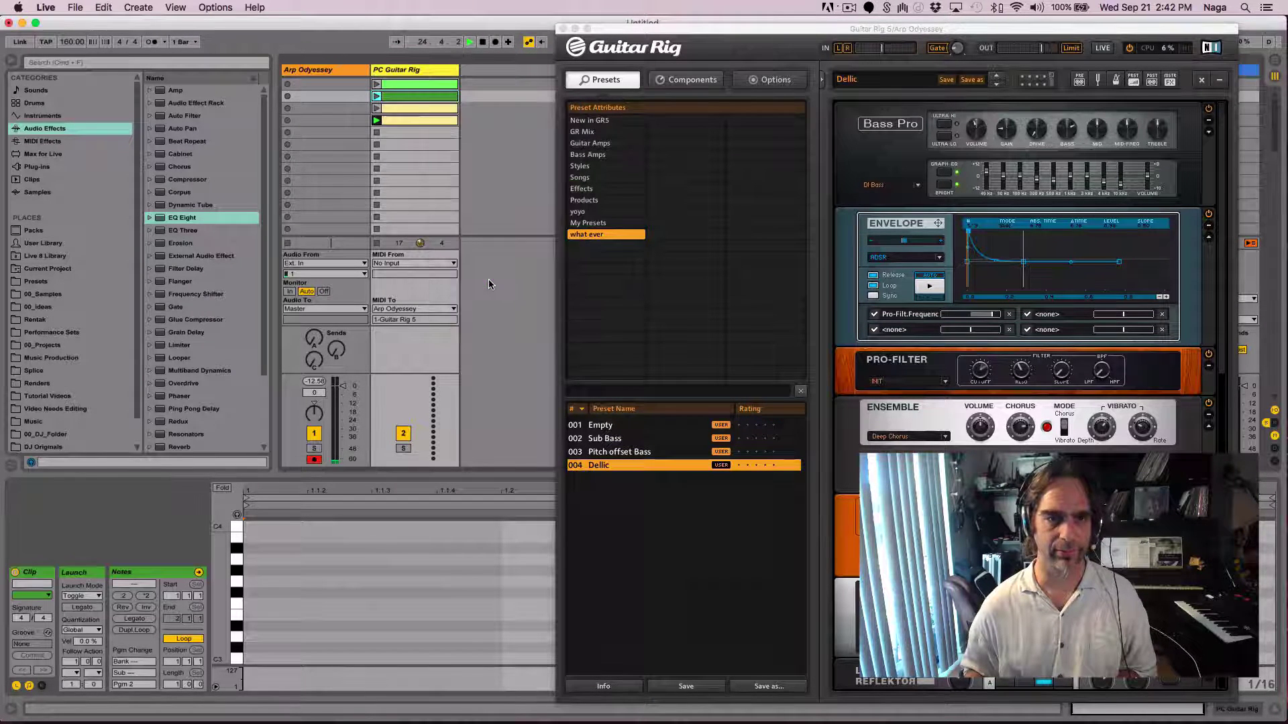
Colour the third and fourth PC Guitar Rig clips blue
{"action": "right_click", "coordinate": [428, 111]}
{"action": "left_click", "coordinate": [519, 308]}
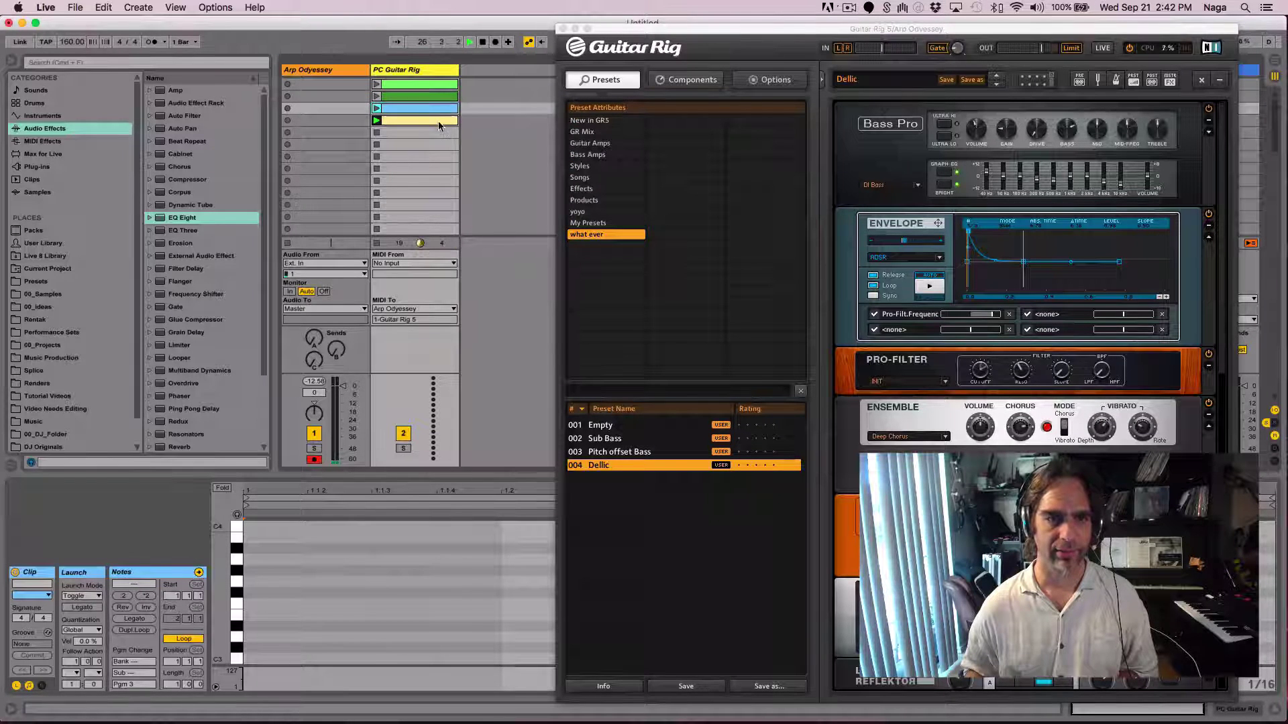
{"action": "right_click", "coordinate": [439, 126]}
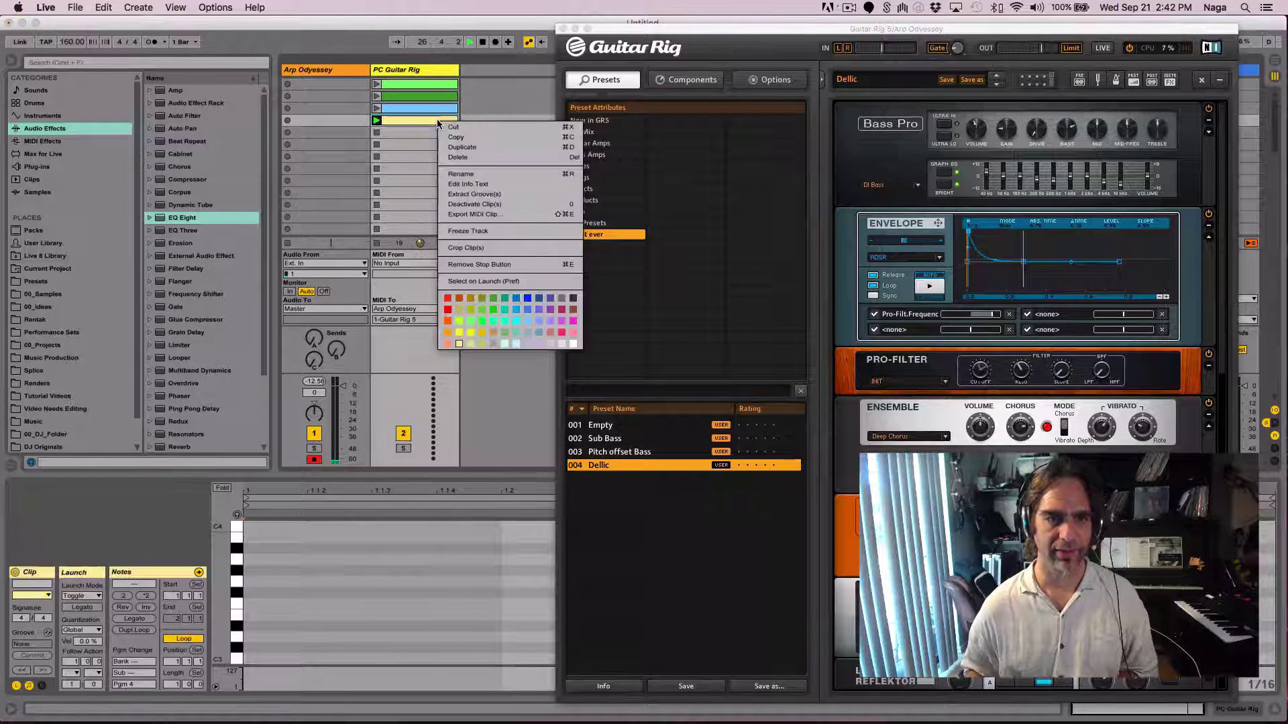
{"action": "left_click", "coordinate": [541, 333]}
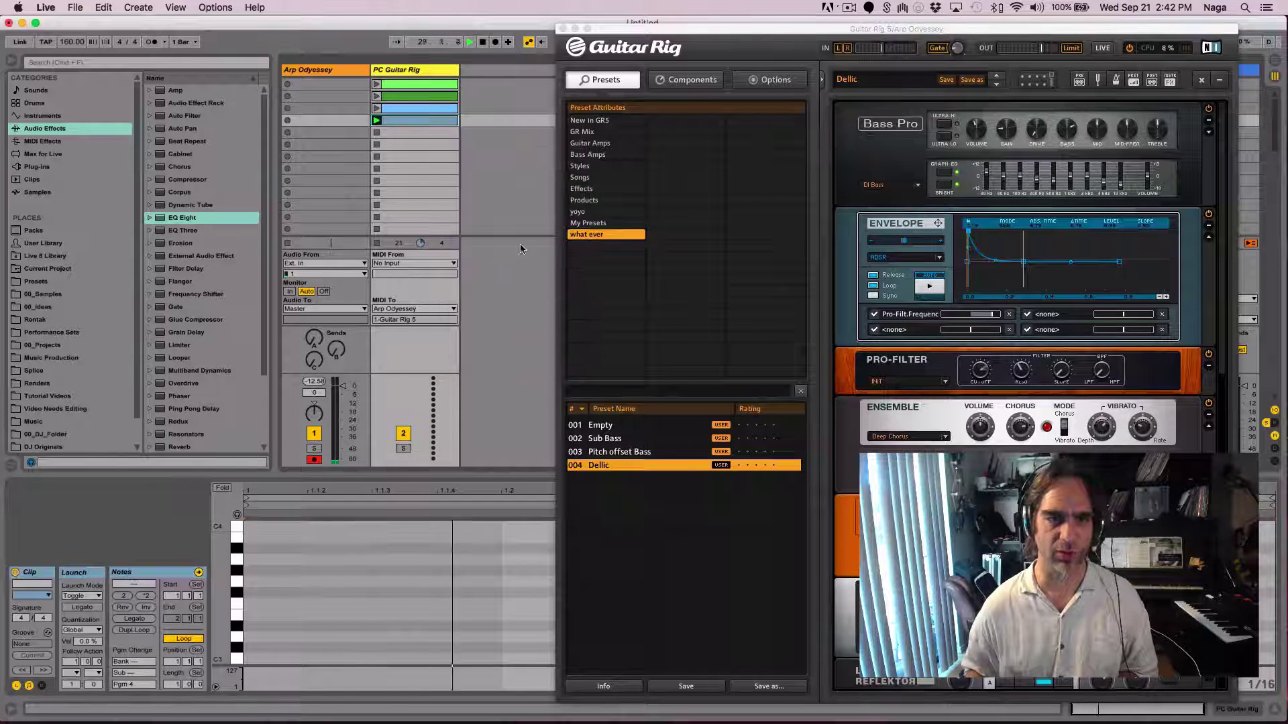
{"action": "left_click", "coordinate": [425, 84]}
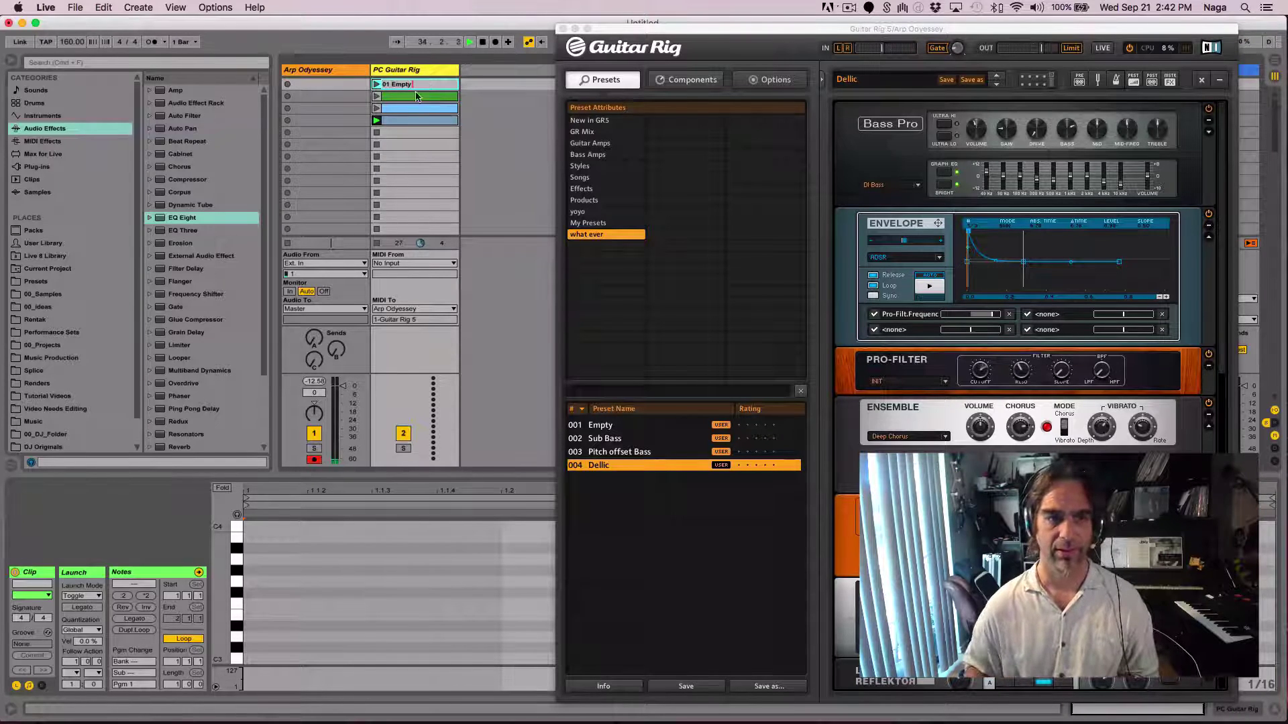
Rename clips 2–4 to '02 Sub Bass', '03 Pitch off' and '04 Dellic'
{"action": "left_click", "coordinate": [417, 96]}
{"action": "type", "text": "02 Sub"}
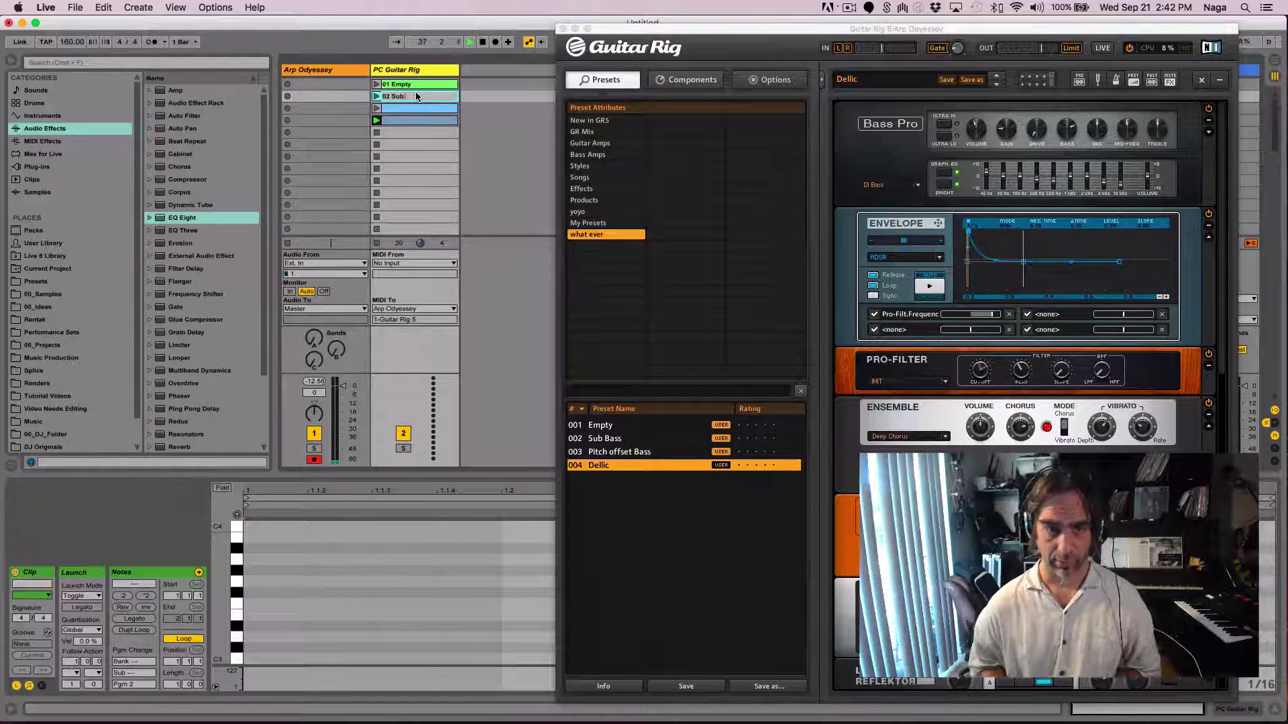
{"action": "type", "text": " Bass"}
{"action": "left_click", "coordinate": [437, 108]}
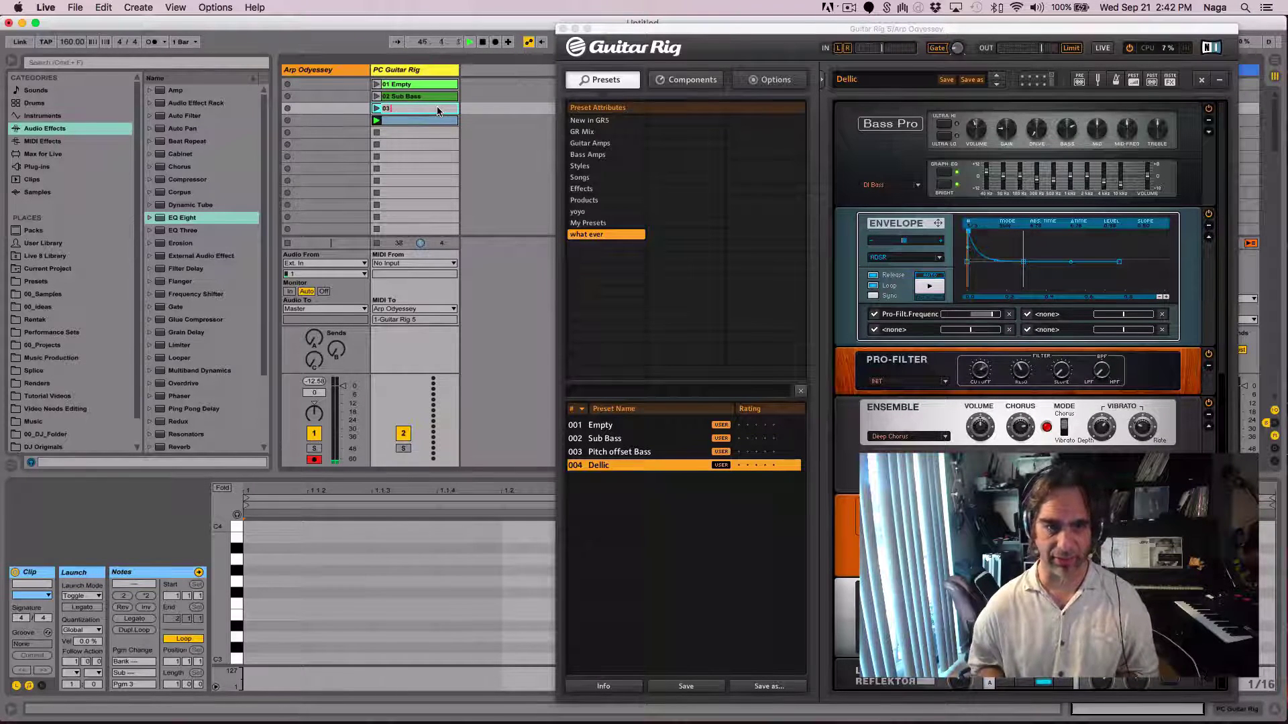
{"action": "type", "text": "03 Pitch off"}
{"action": "key", "text": "Tab"}
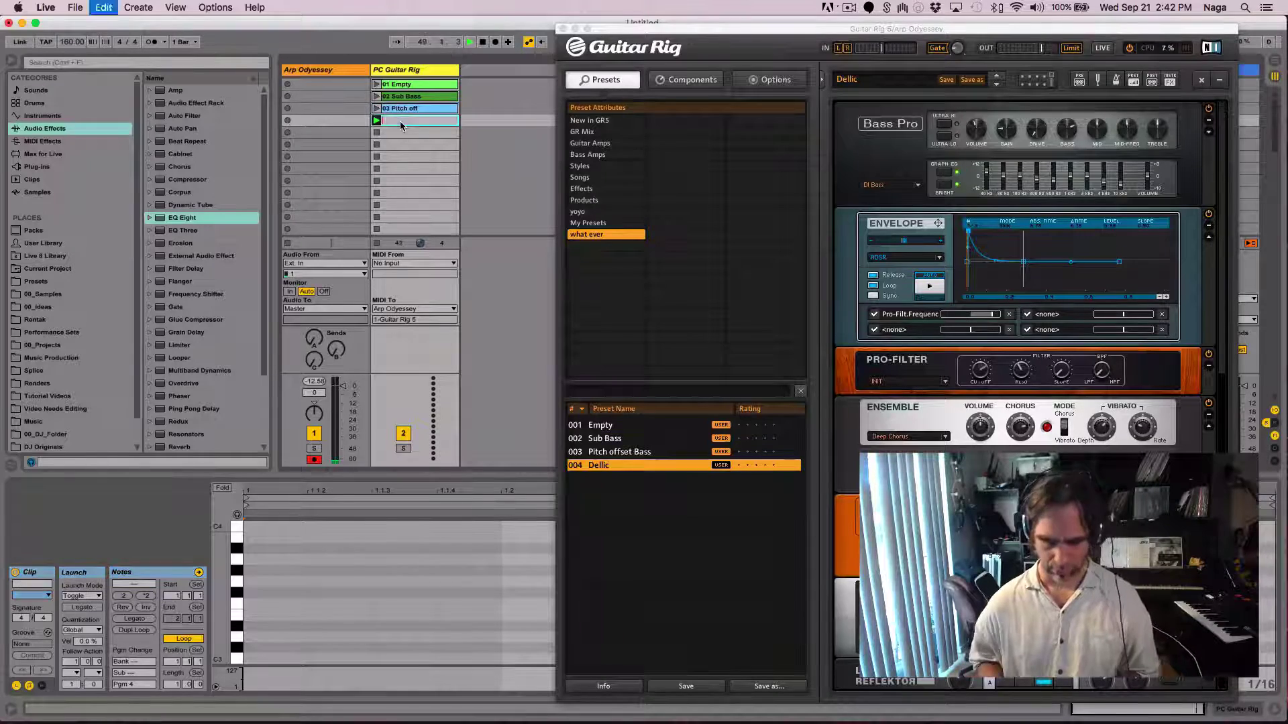
{"action": "type", "text": "04 Dellic"}
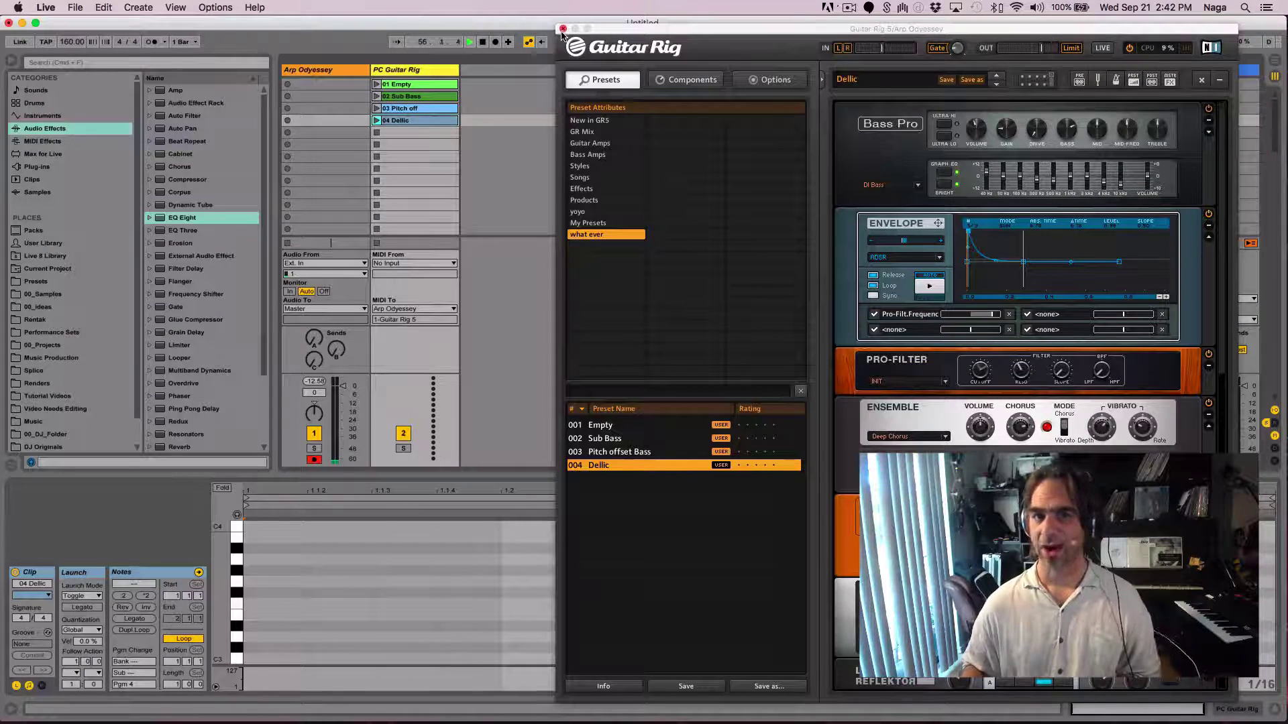
Close Guitar Rig, paste then delete a test 04 Dellic copy in slot 7, and select 01 Empty
{"action": "left_click", "coordinate": [562, 29]}
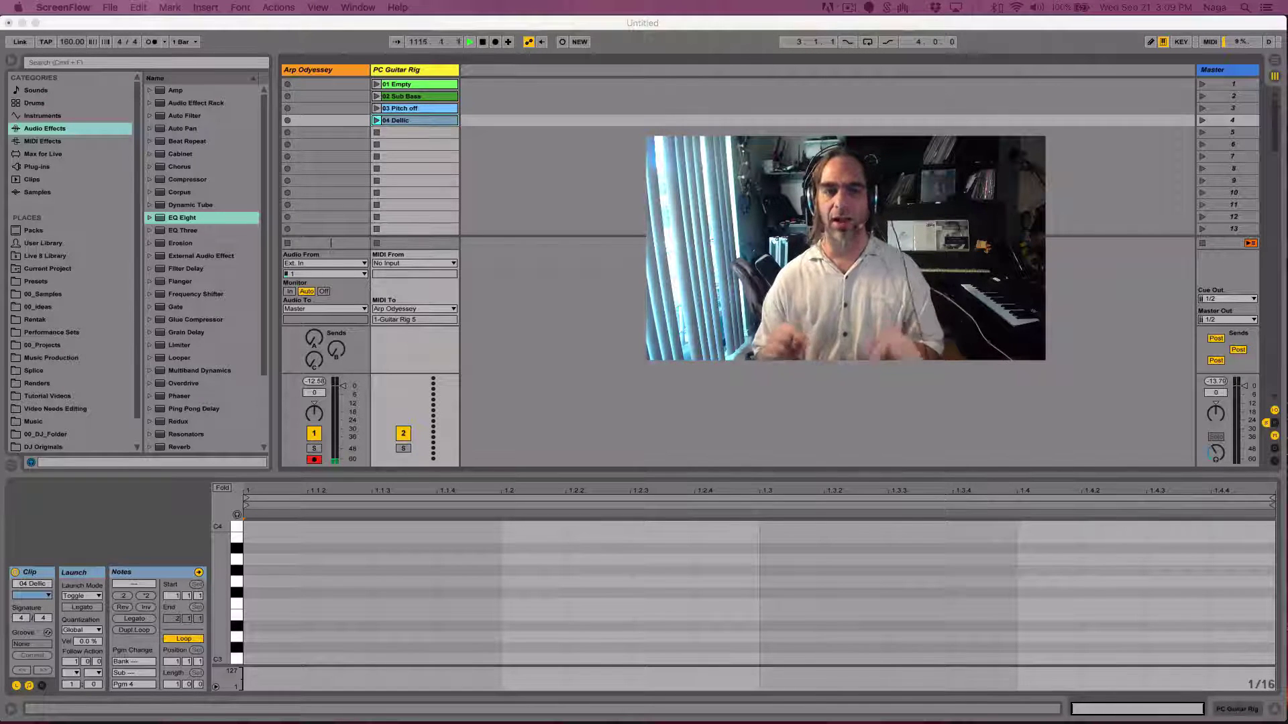
{"action": "left_click", "coordinate": [418, 95]}
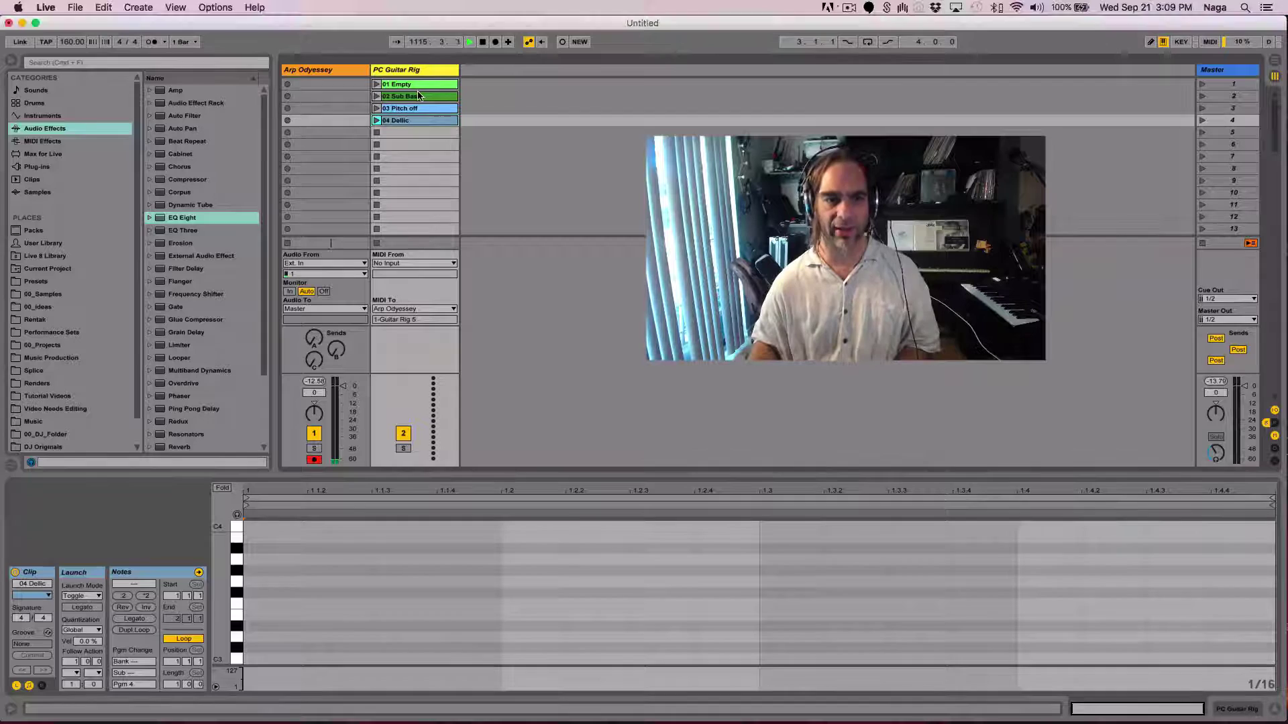
{"action": "left_click", "coordinate": [430, 156]}
{"action": "key", "text": "super+v"}
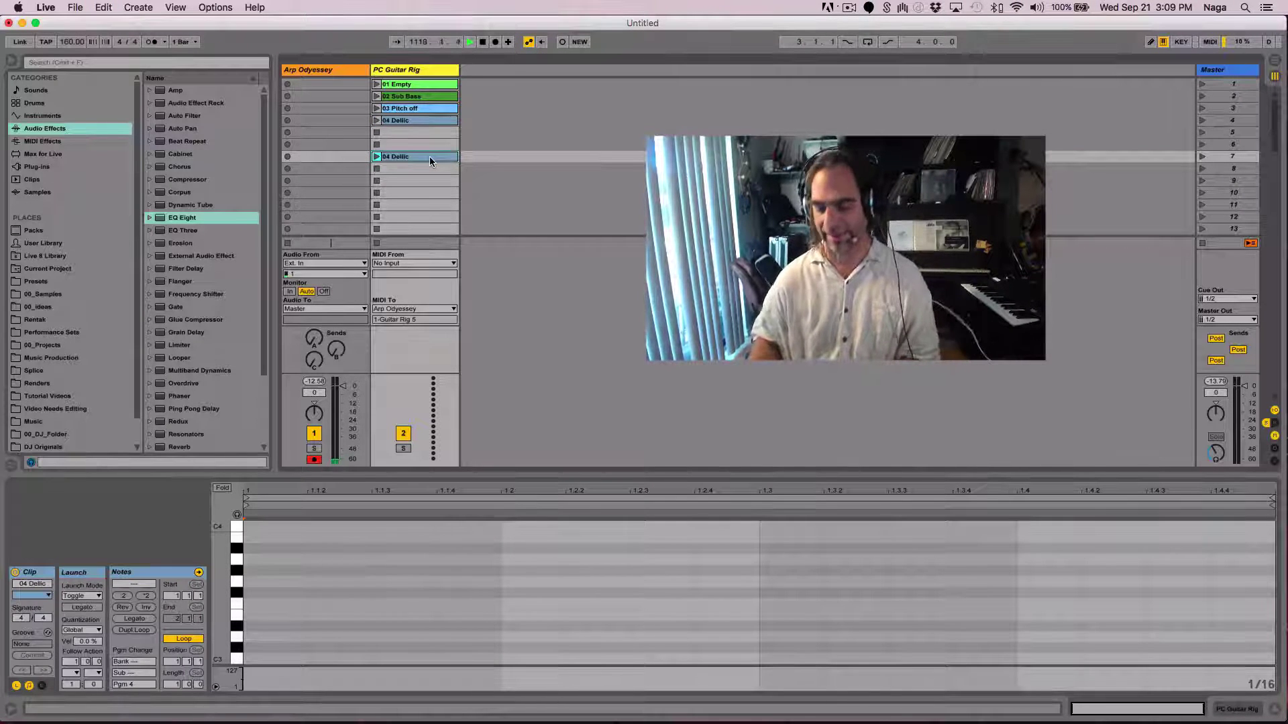
{"action": "key", "text": "Delete"}
{"action": "left_click", "coordinate": [444, 85]}
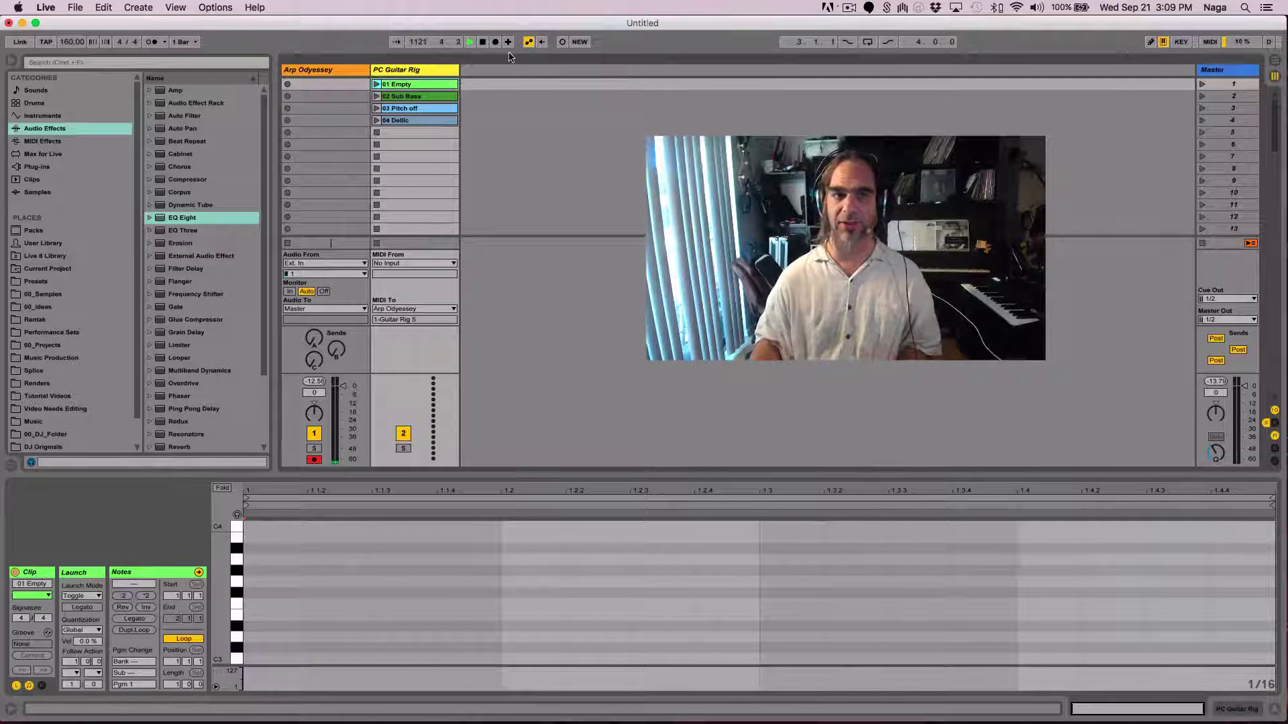
{"action": "key", "text": "super+m"}
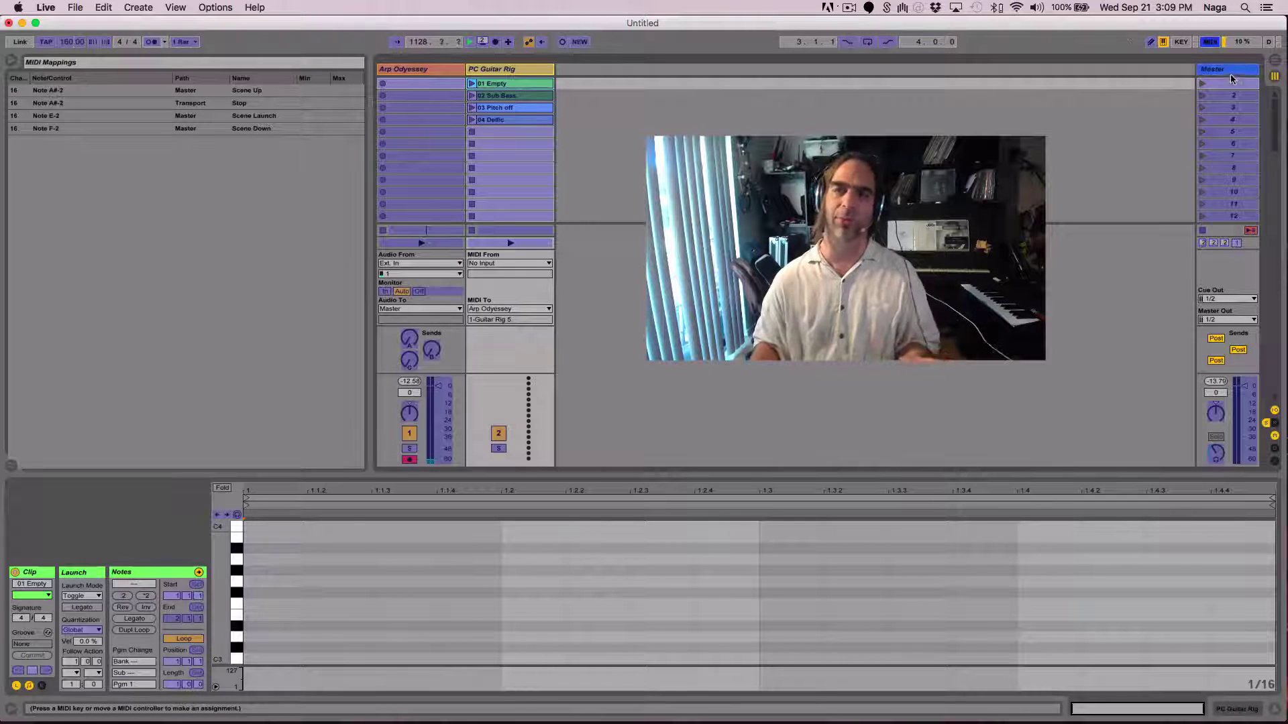
{"action": "left_click", "coordinate": [1211, 42]}
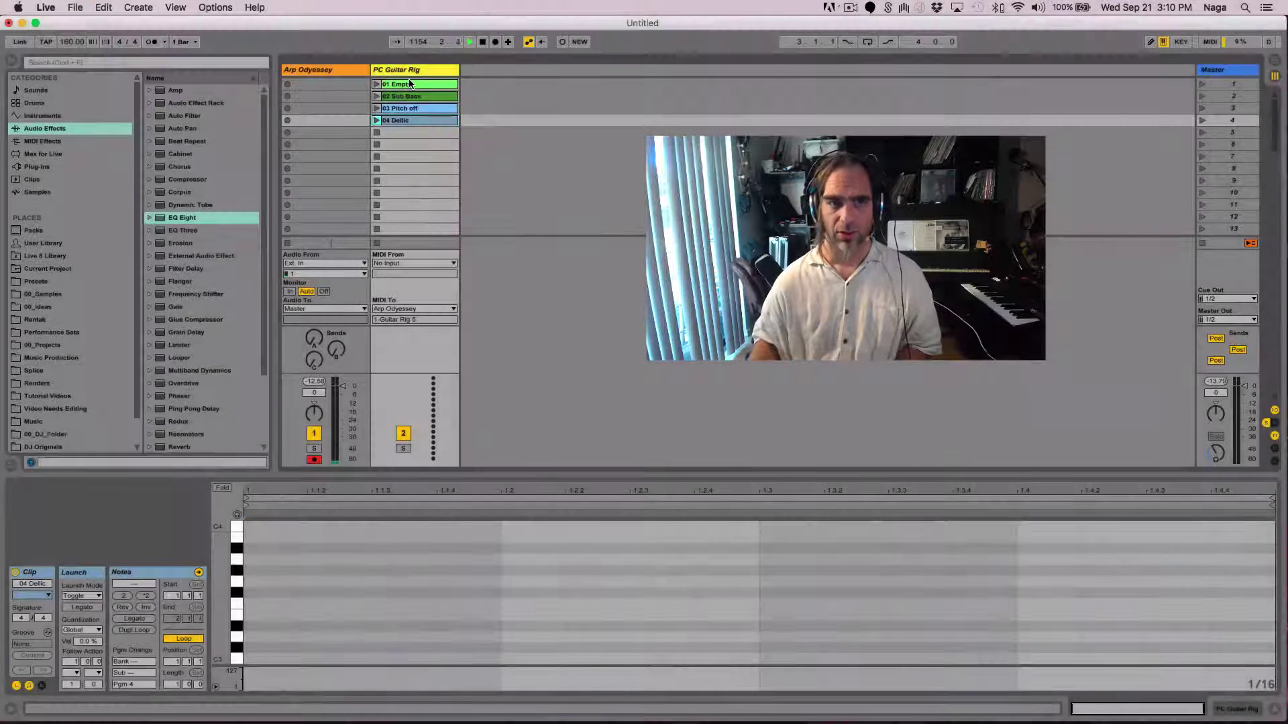
Select the four PC Guitar Rig clips and set their launch quantization to None
{"action": "left_click", "coordinate": [410, 84]}
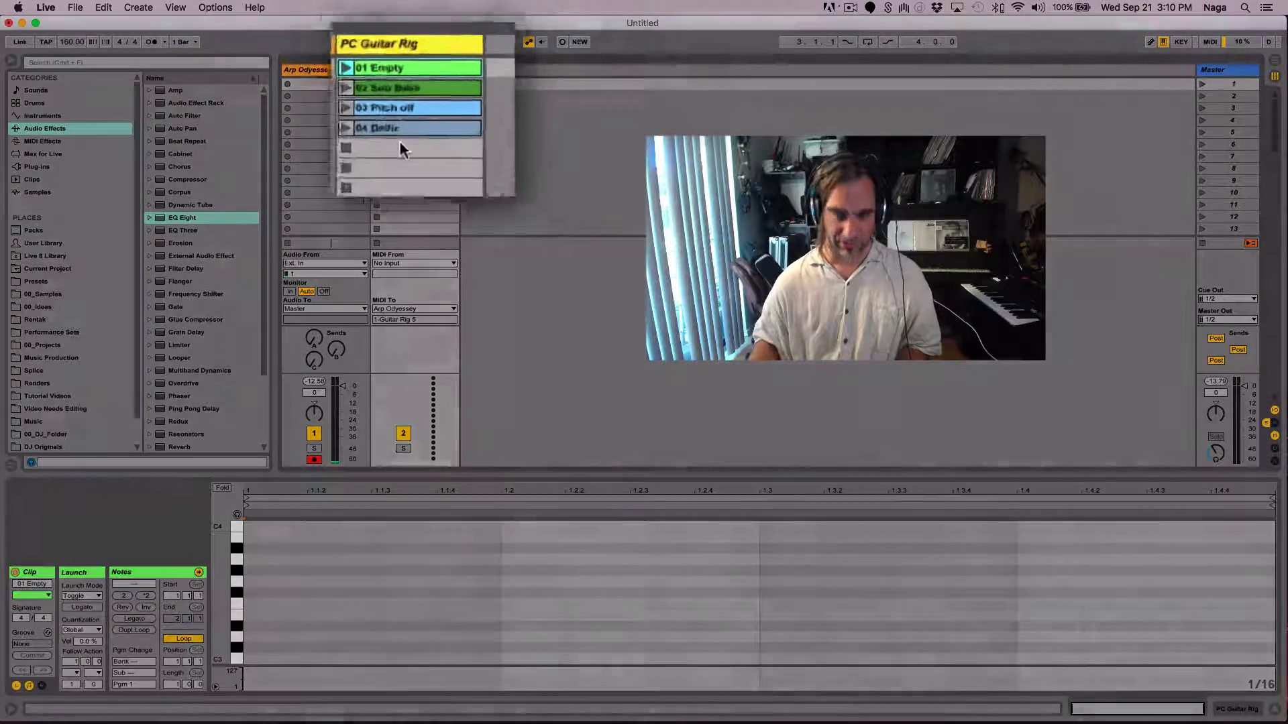
{"action": "left_click", "coordinate": [402, 120], "text": "shift"}
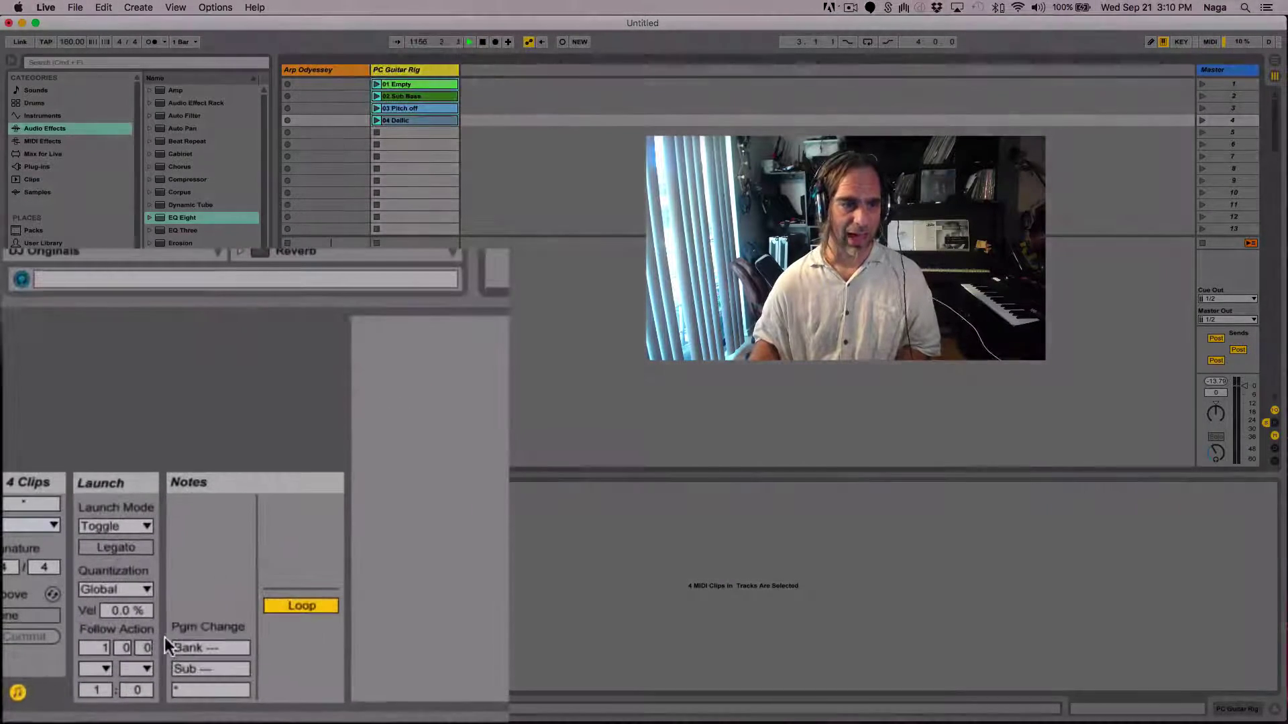
{"action": "left_click", "coordinate": [144, 590]}
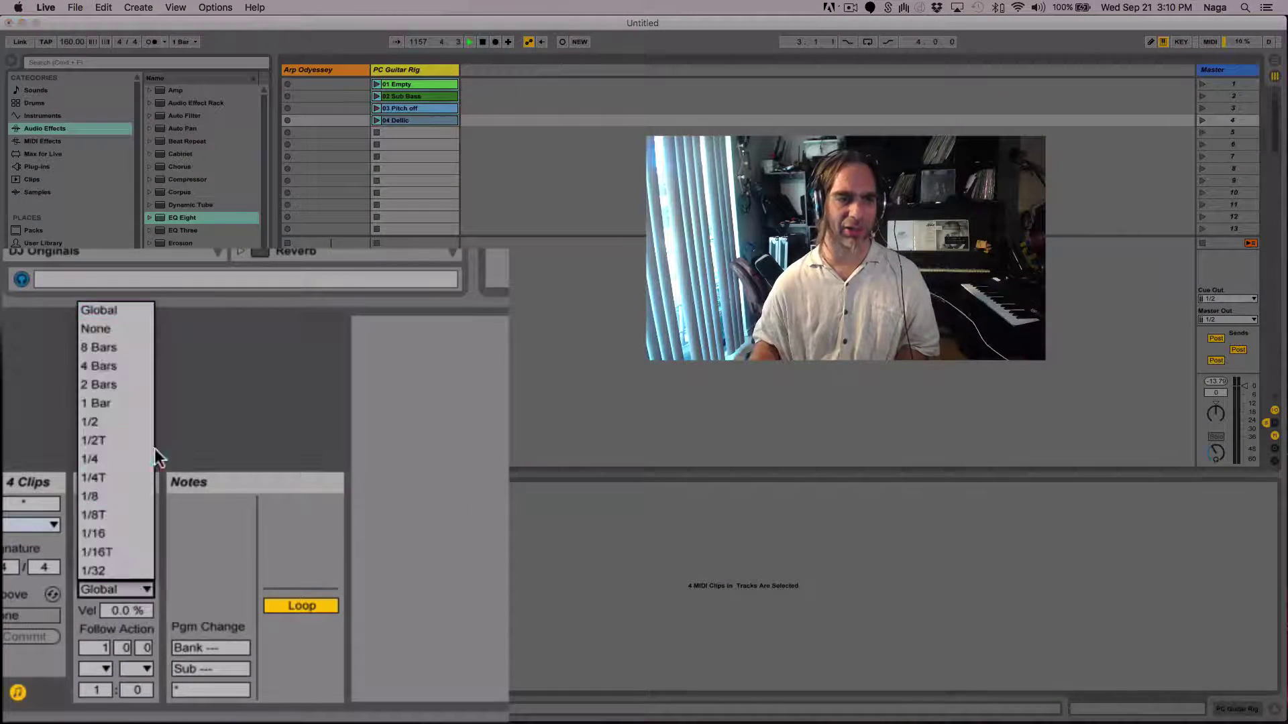
{"action": "left_click", "coordinate": [147, 326]}
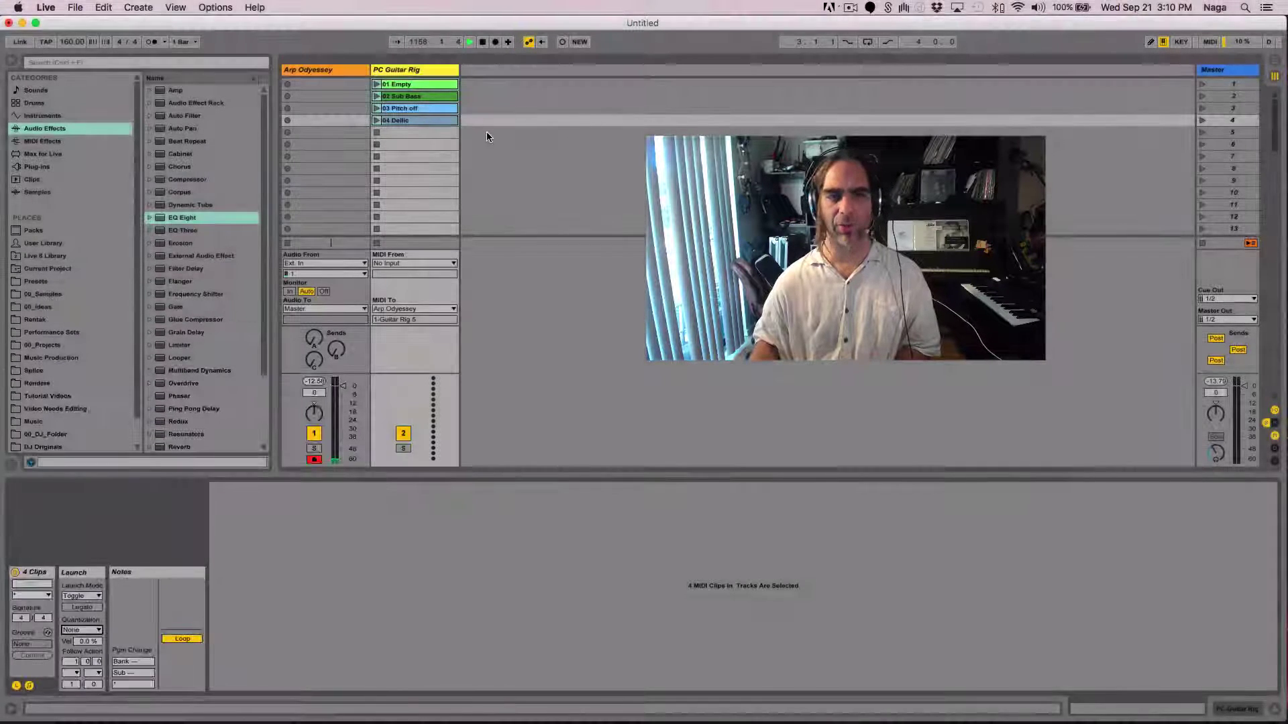
Audition the clips by launching 04 Dellic, 03 Pitch off and 02 Sub Bass
{"action": "left_click", "coordinate": [397, 120]}
{"action": "left_click", "coordinate": [376, 120]}
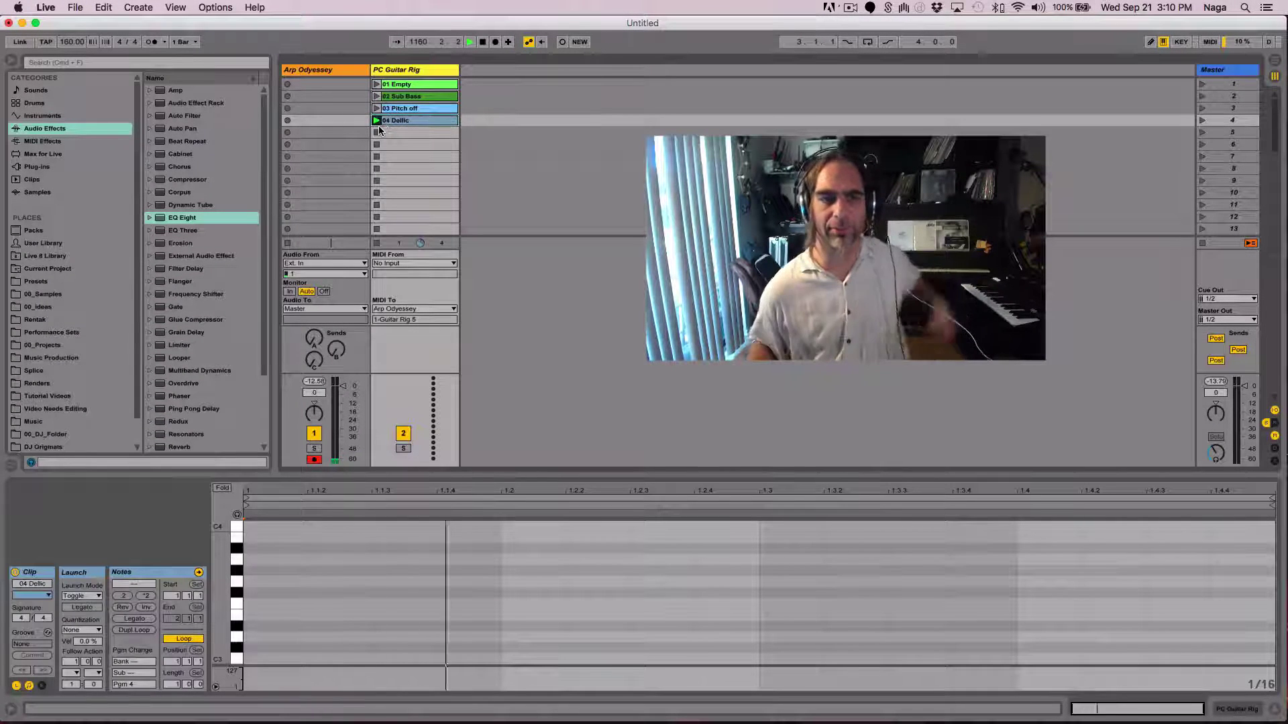
{"action": "left_click", "coordinate": [382, 108]}
{"action": "left_click", "coordinate": [377, 108]}
{"action": "left_click", "coordinate": [426, 178]}
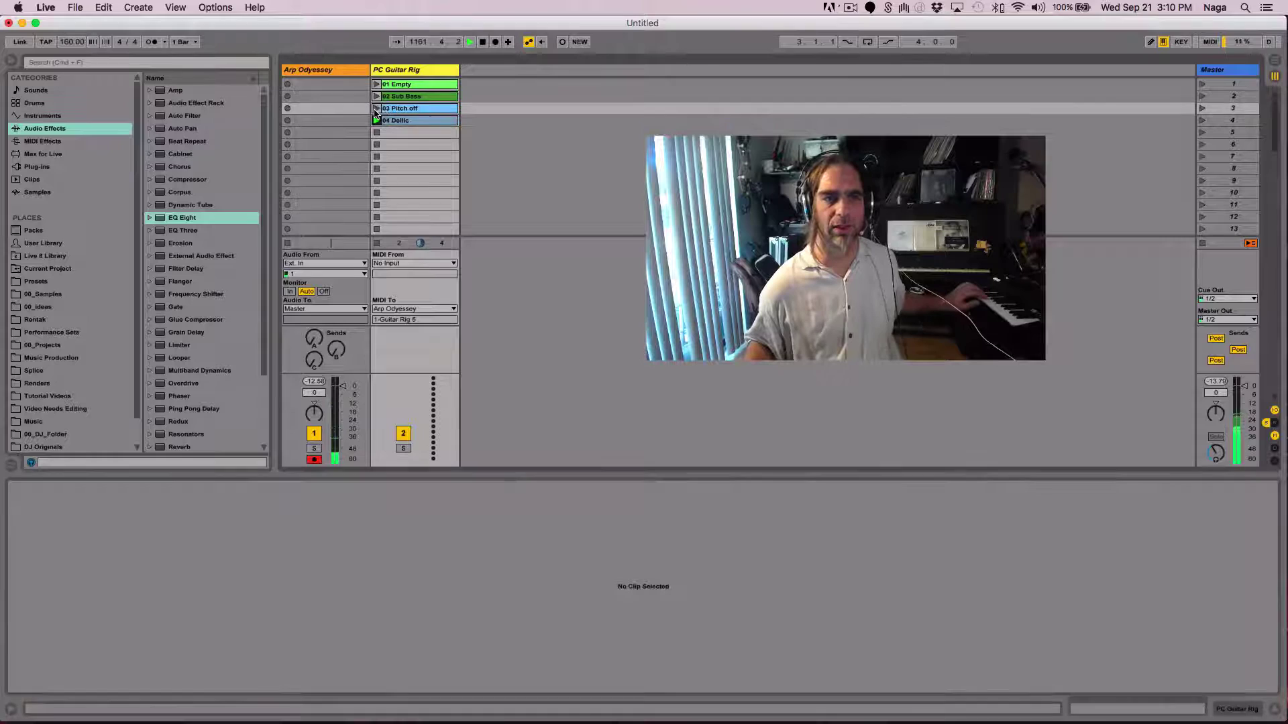
{"action": "left_click", "coordinate": [376, 96]}
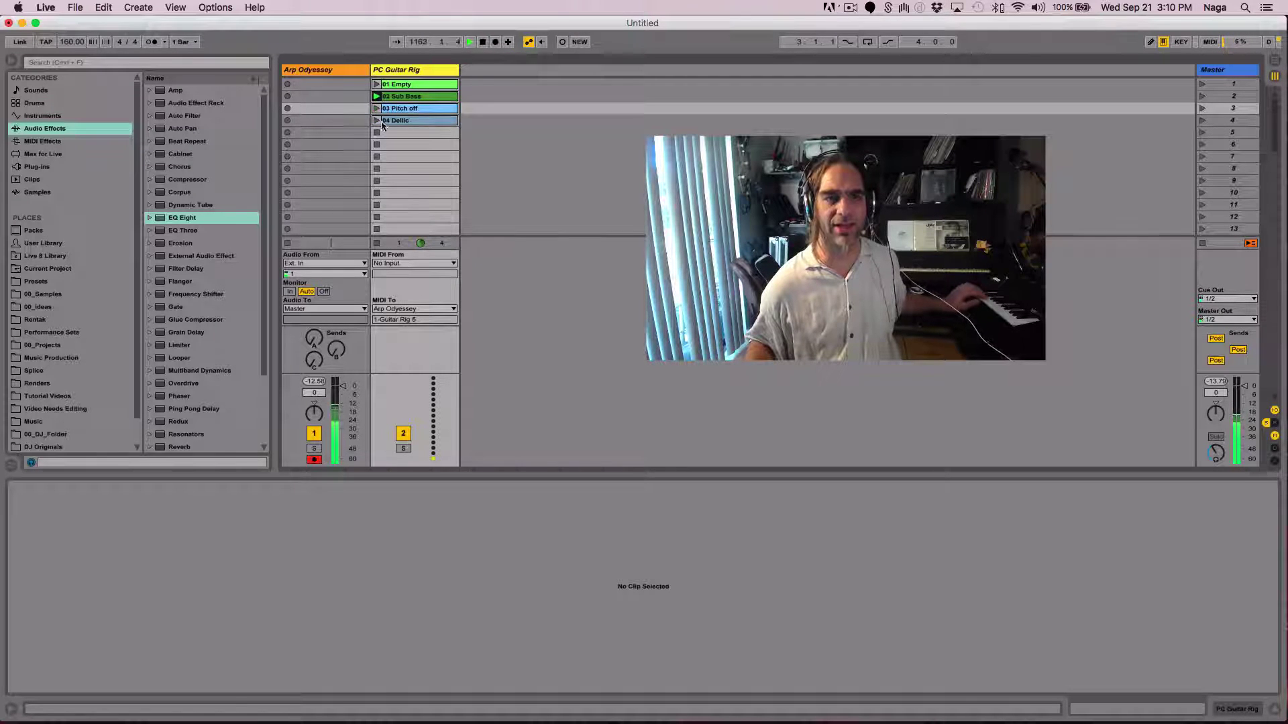
{"action": "left_click", "coordinate": [377, 122]}
{"action": "left_click", "coordinate": [385, 96]}
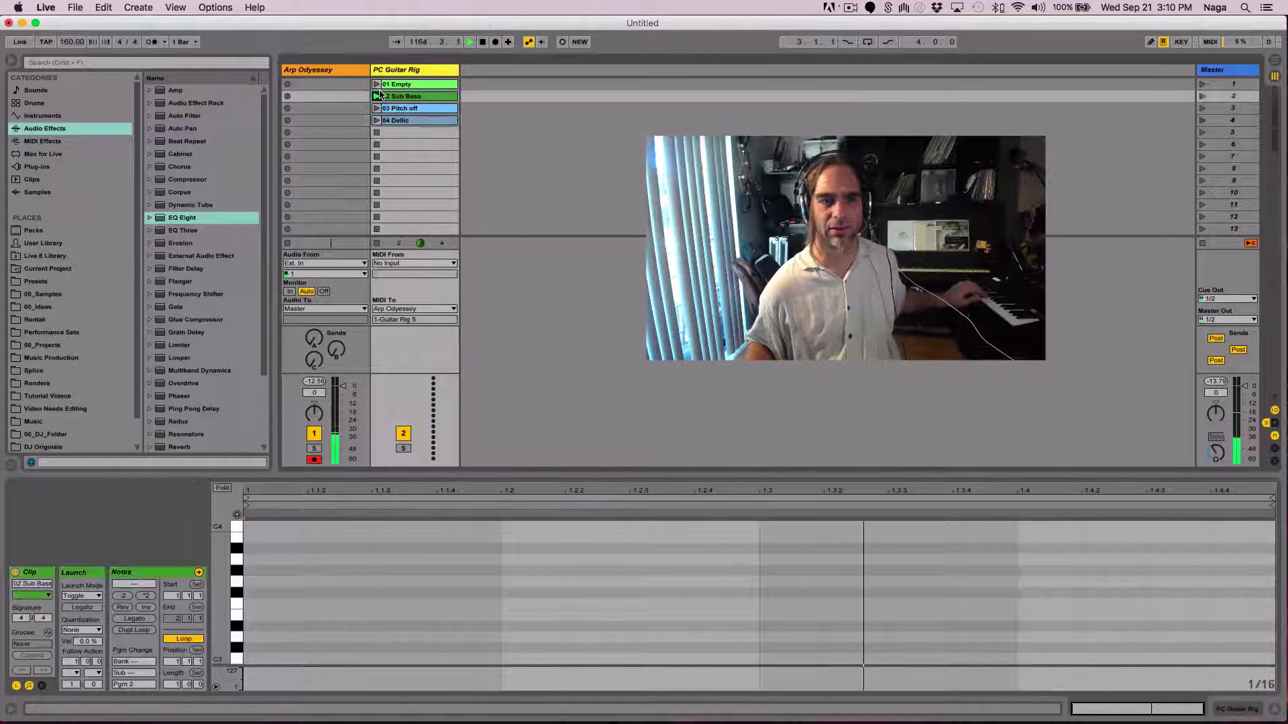
{"action": "left_click", "coordinate": [376, 84]}
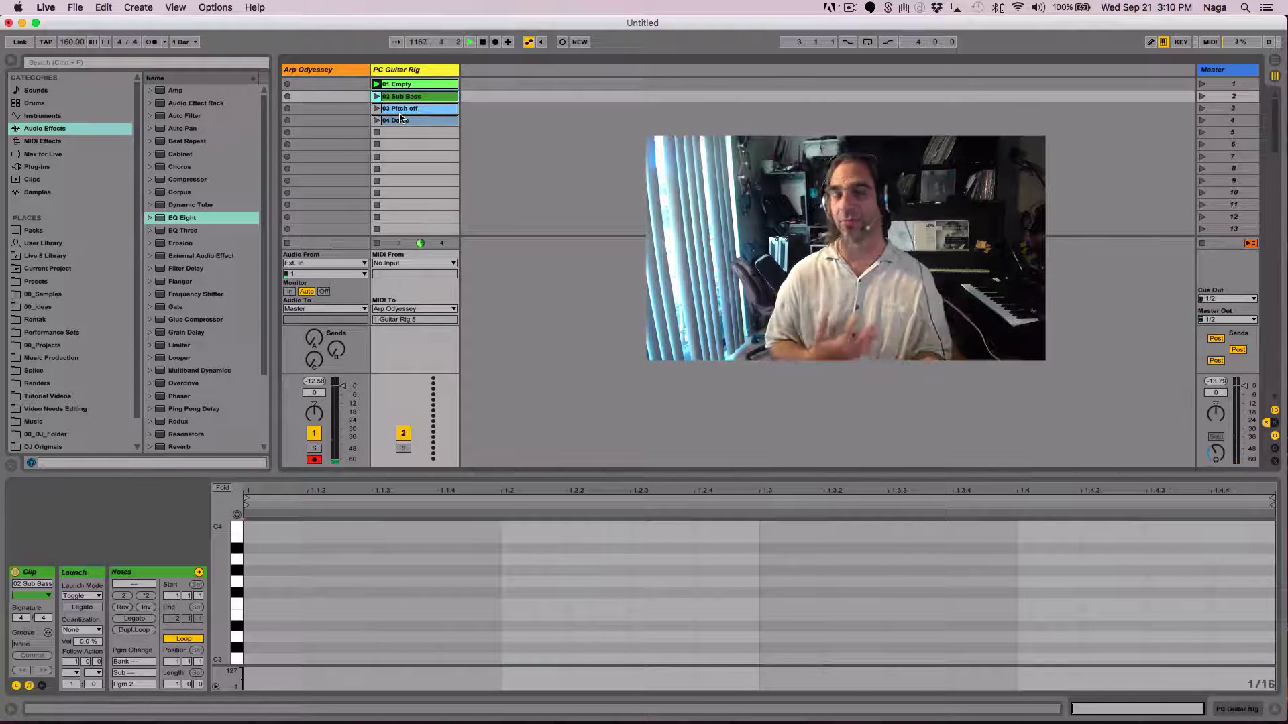
{"action": "left_click", "coordinate": [424, 120]}
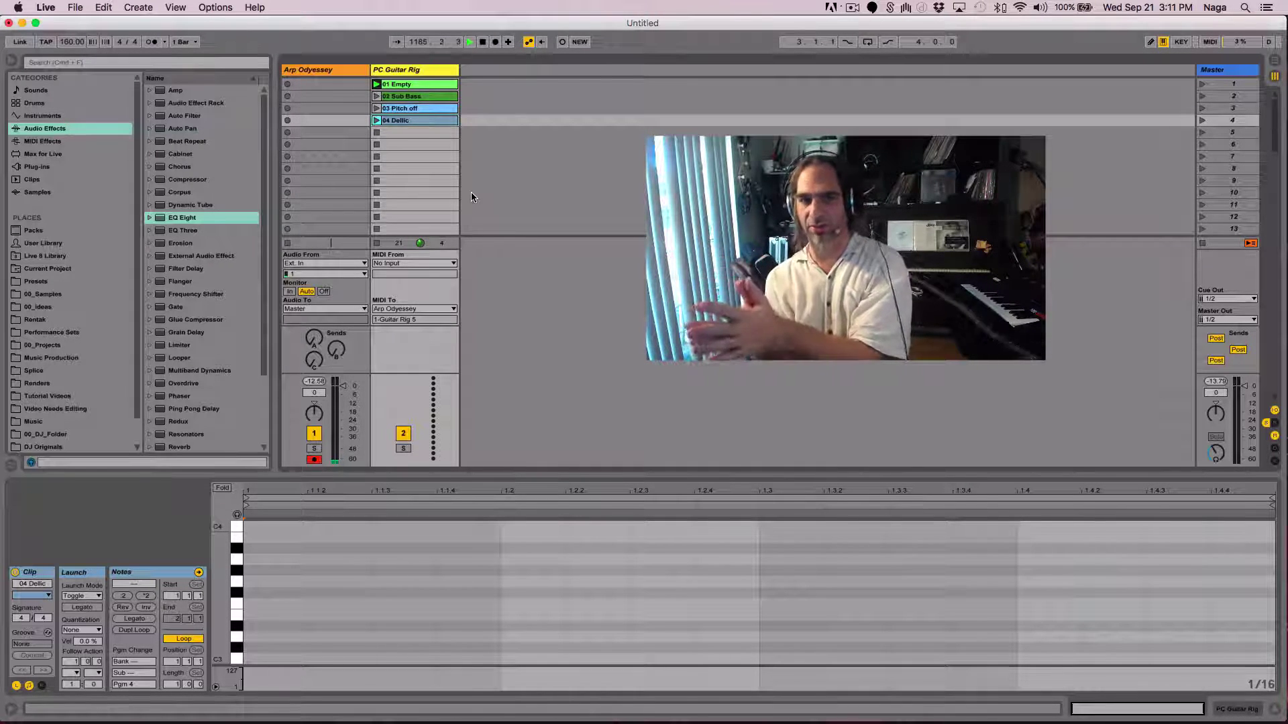
Paste a copy of 02 Sub Bass into an empty slot lower in PC Guitar Rig
{"action": "left_click", "coordinate": [423, 99]}
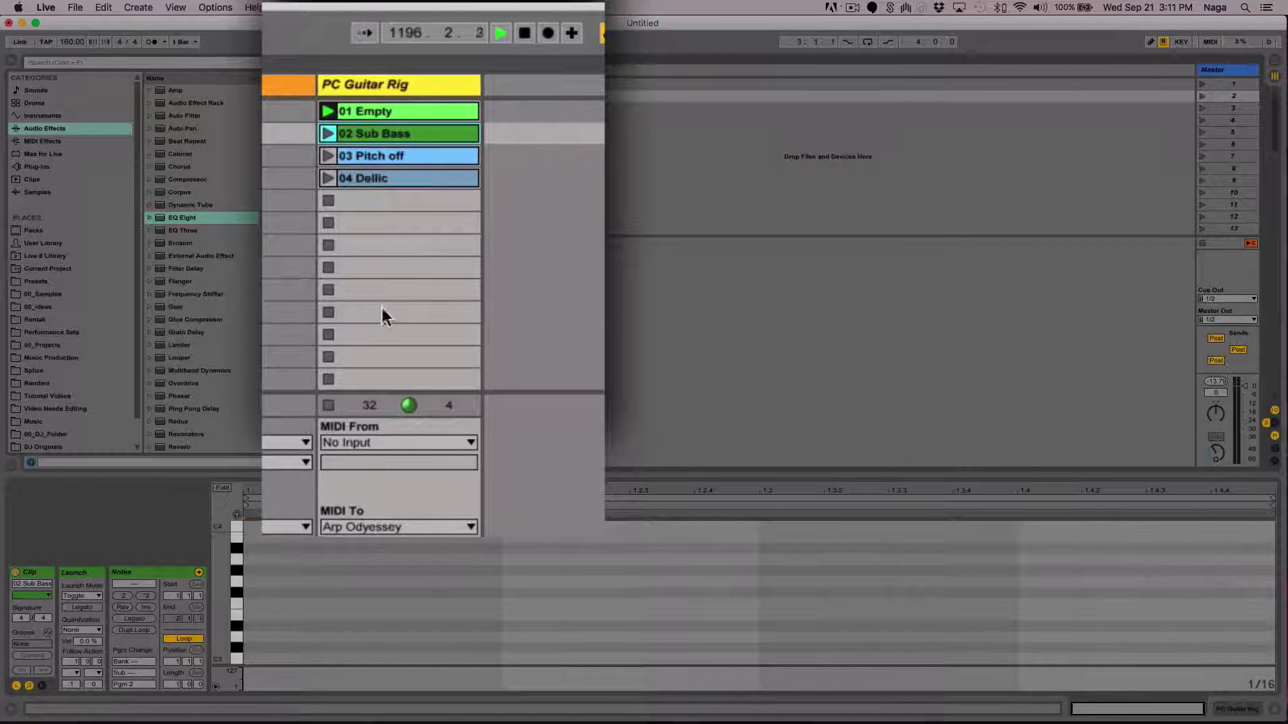
{"action": "left_click", "coordinate": [381, 312]}
{"action": "key", "text": "super+v"}
{"action": "left_click", "coordinate": [405, 156]}
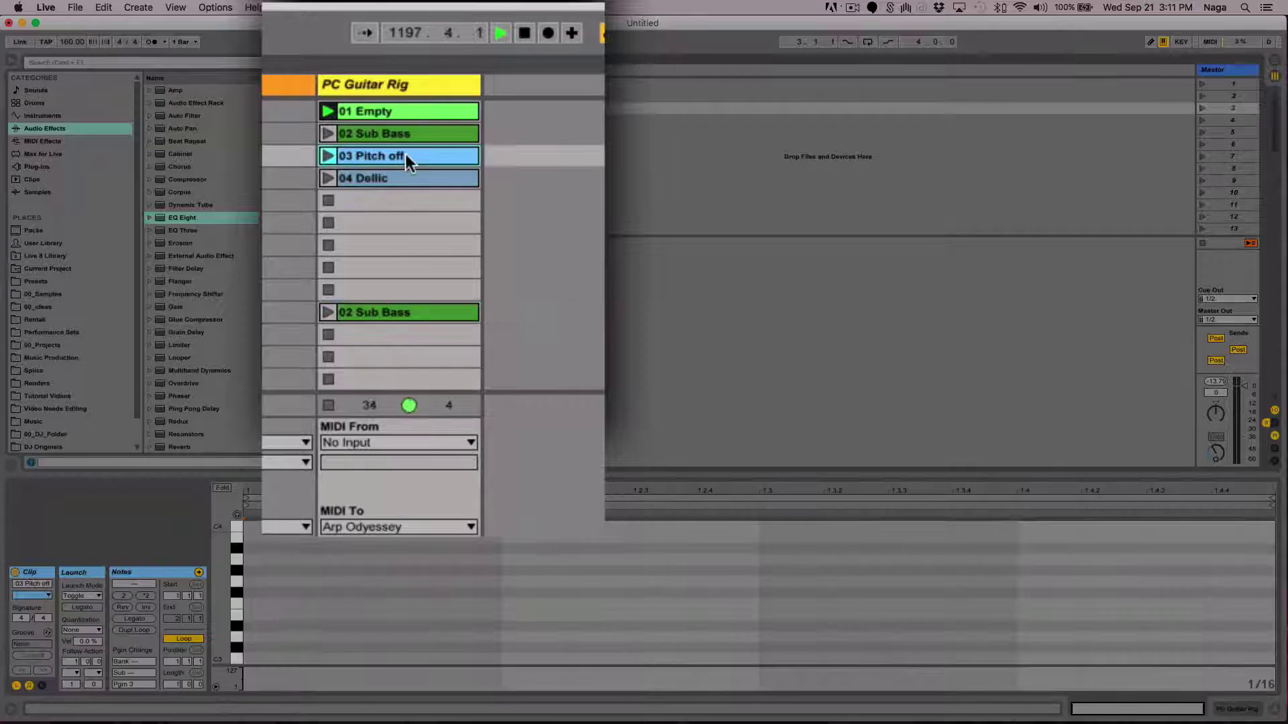
{"action": "left_click", "coordinate": [402, 334]}
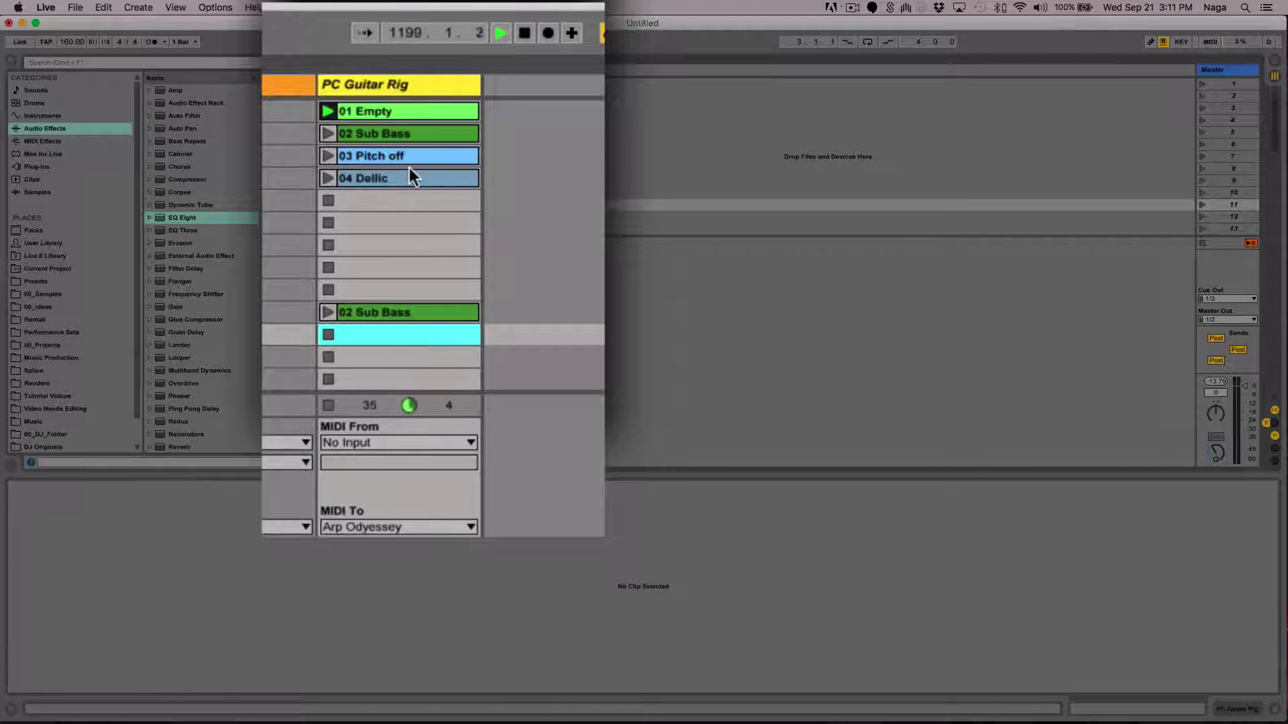
Paste 04 Dellic below it, followed by another 02 Sub Bass
{"action": "left_click", "coordinate": [409, 170]}
{"action": "left_click", "coordinate": [396, 354]}
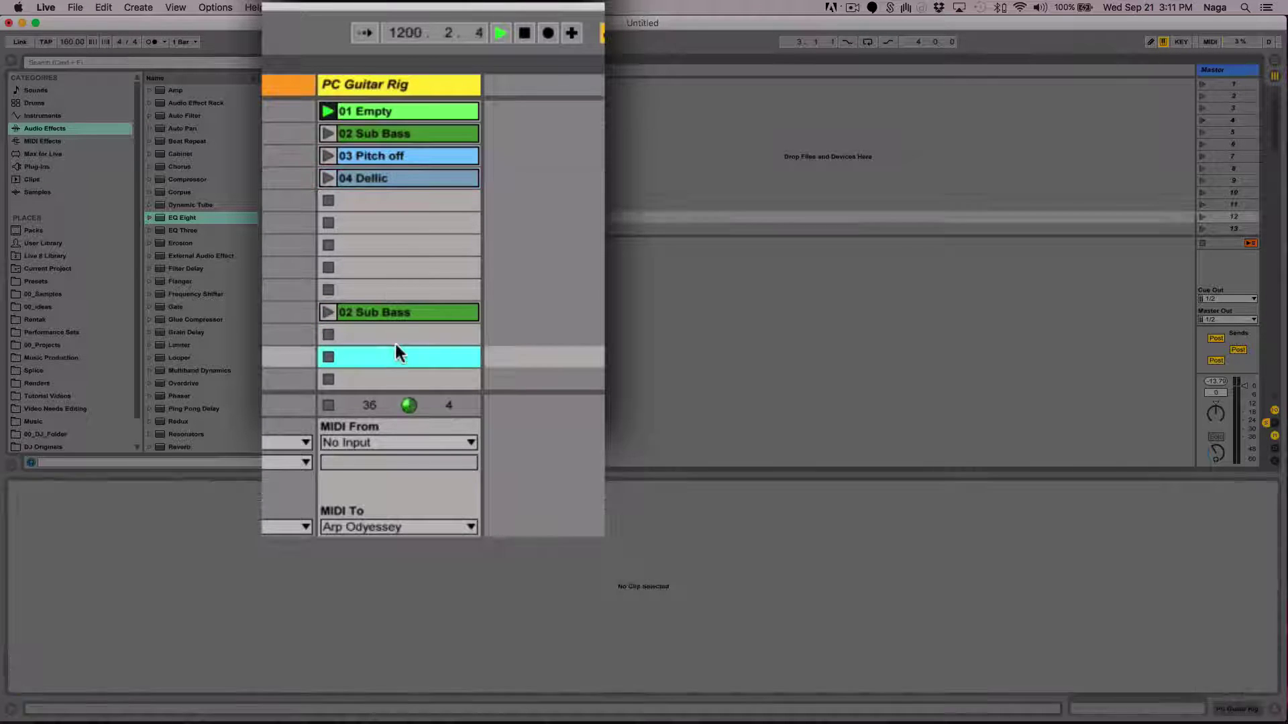
{"action": "left_click", "coordinate": [396, 342]}
{"action": "key", "text": "super+v"}
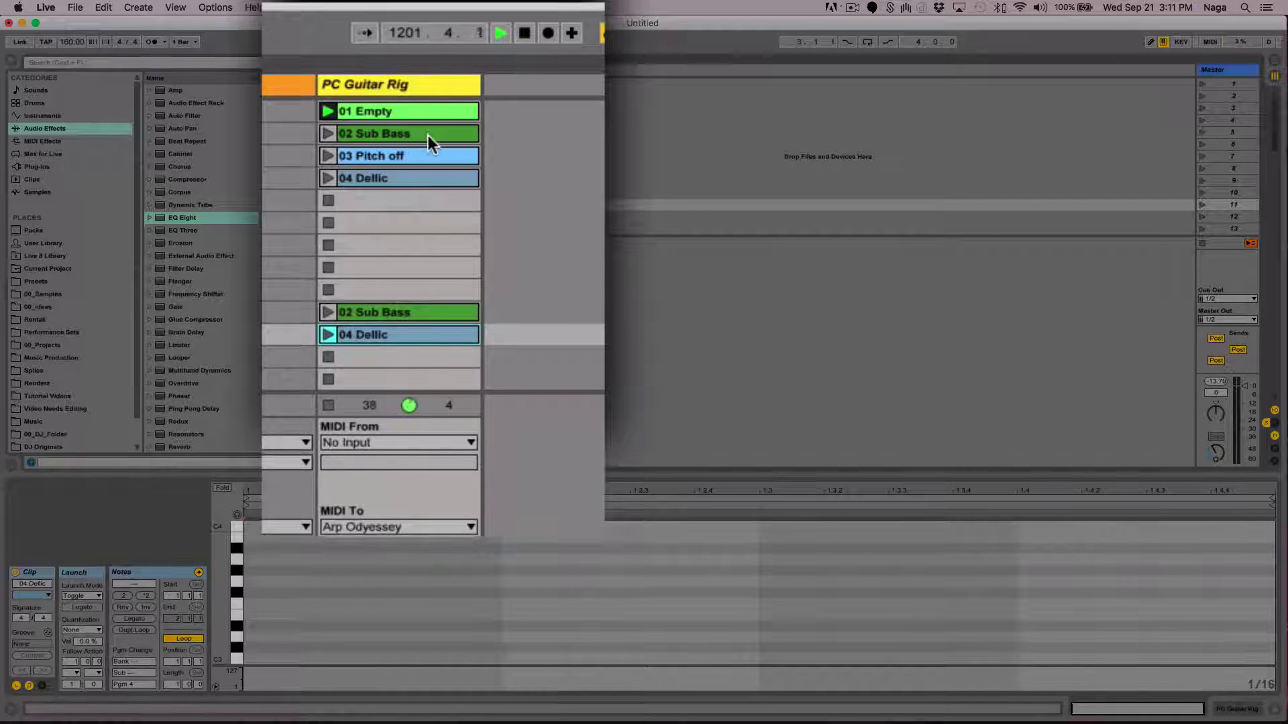
{"action": "left_click", "coordinate": [392, 355]}
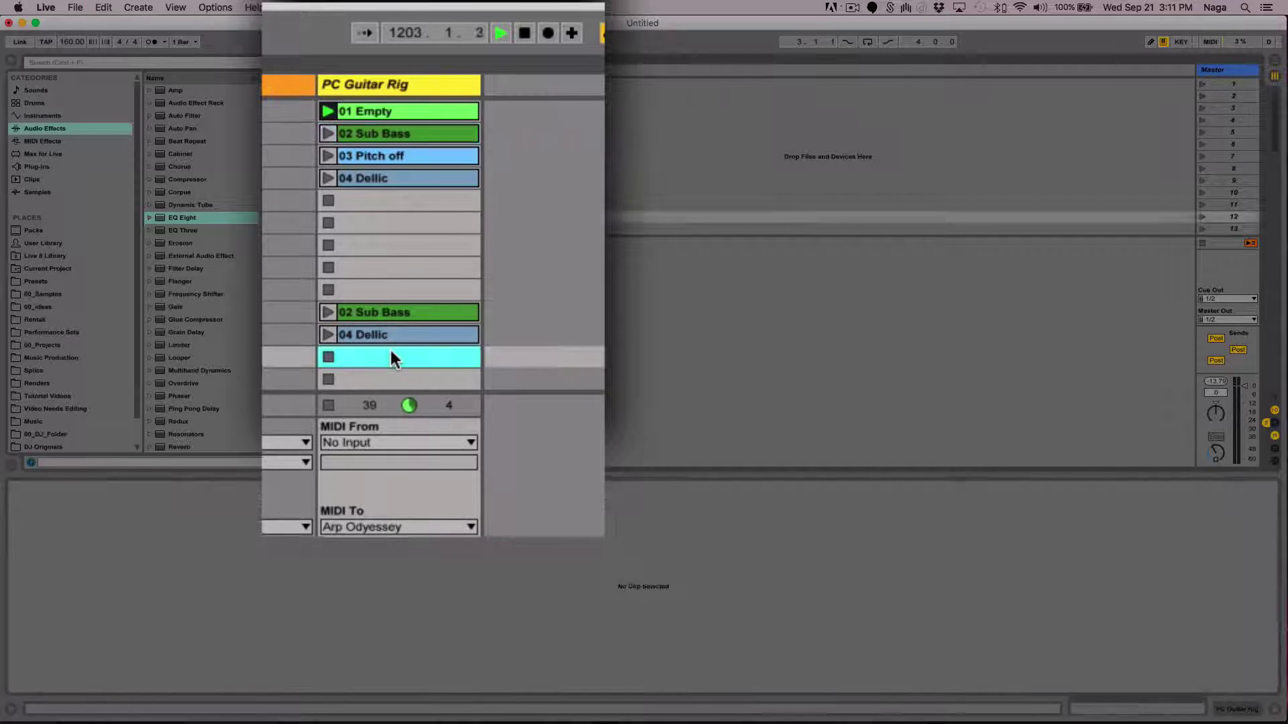
{"action": "key", "text": "super+v"}
Clear the clip selection and add a new MIDI track
{"action": "scroll", "coordinate": [465, 336], "scroll_direction": "down", "scroll_amount": 3}
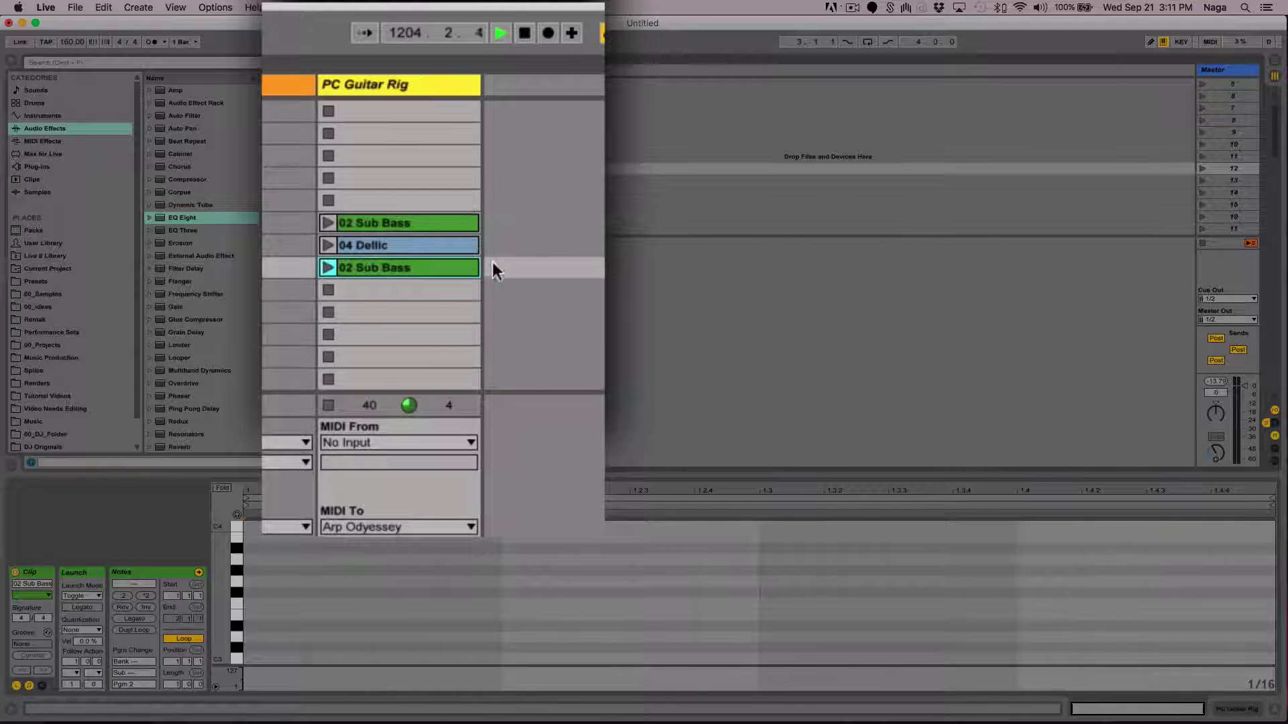
{"action": "left_click", "coordinate": [595, 175]}
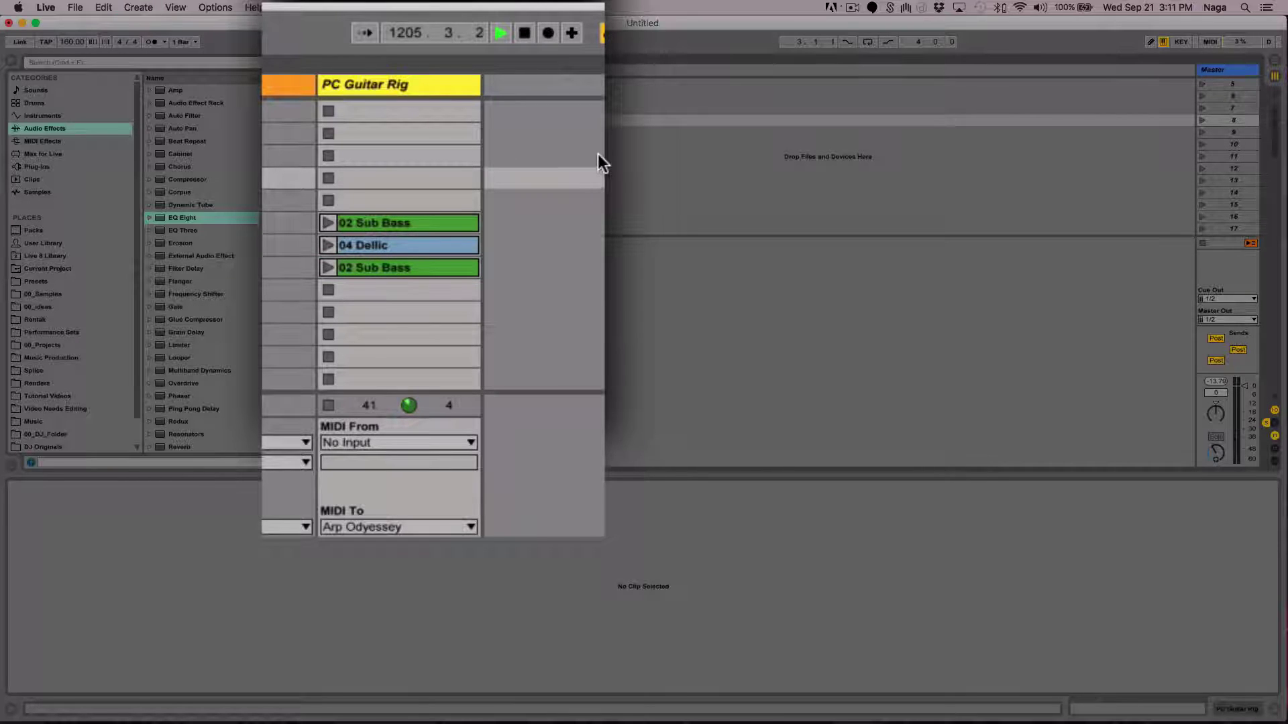
{"action": "key", "text": "super+shift+t"}
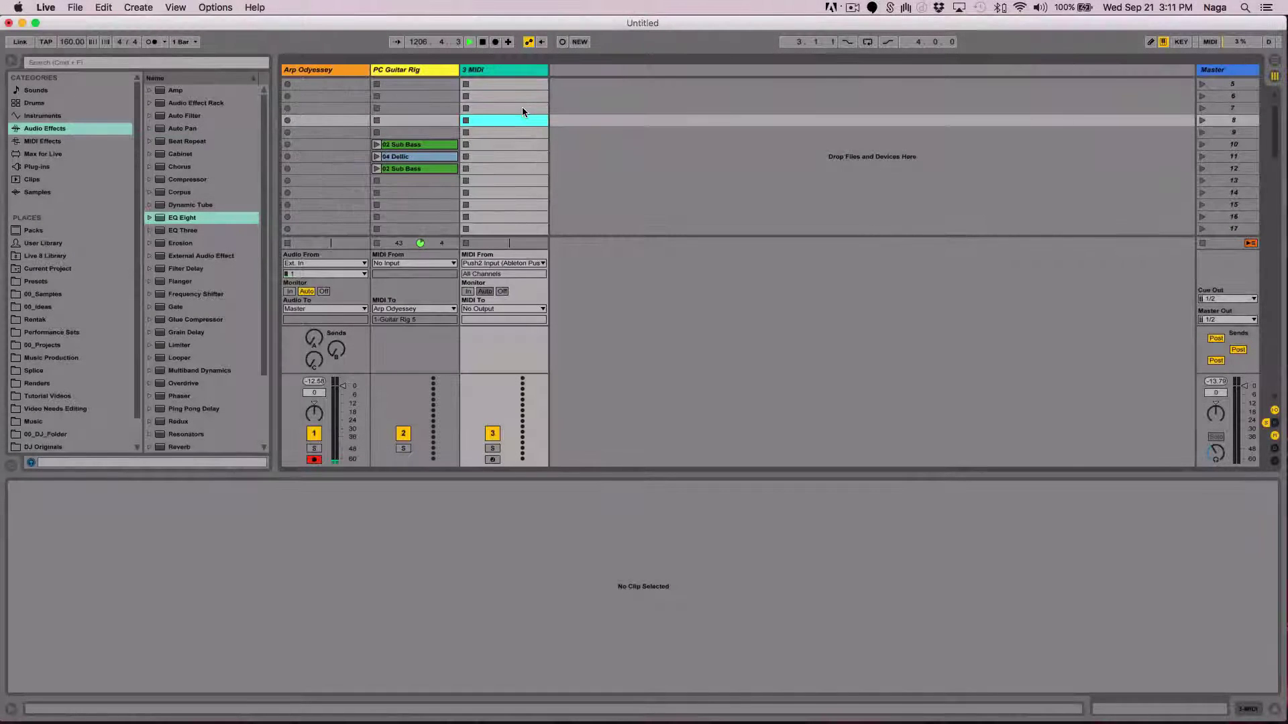
Add MIDI tracks 4 and 5, then create empty clips in scenes 10–13 across 3, 4 and 5 MIDI
{"action": "key", "text": "super+shift+t"}
{"action": "key", "text": "super+shift+t"}
{"action": "double_click", "coordinate": [531, 156]}
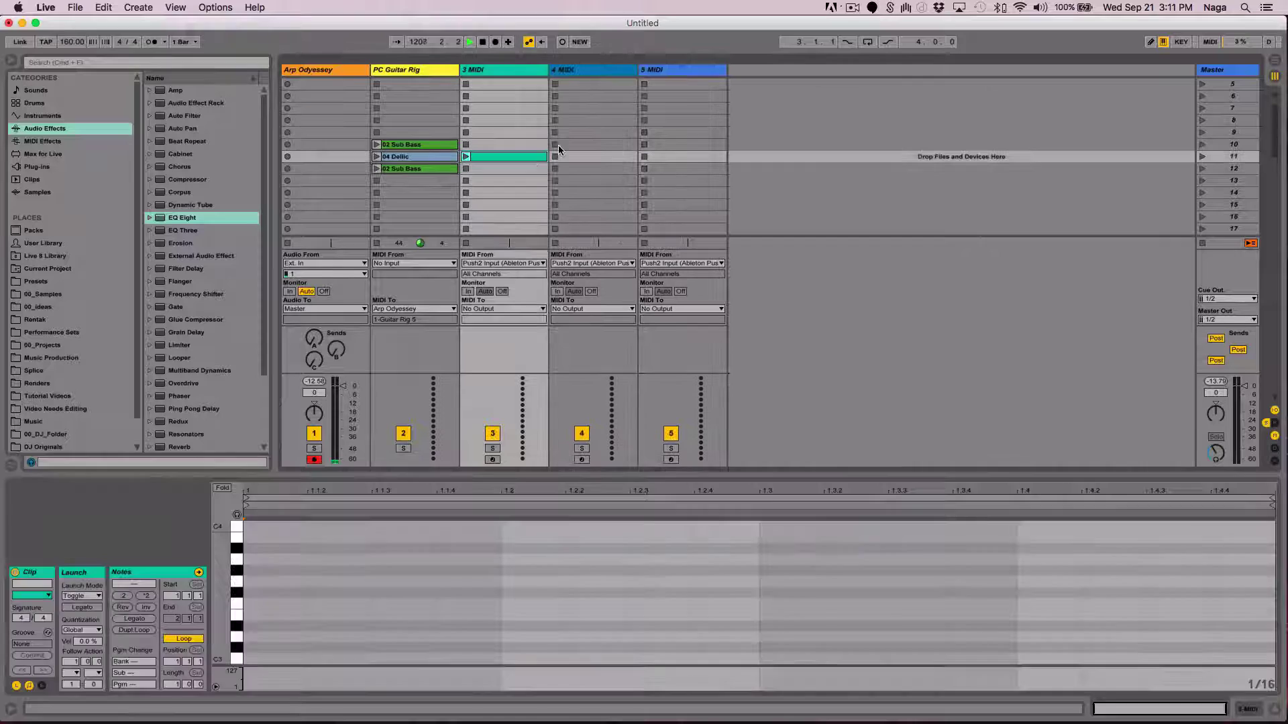
{"action": "double_click", "coordinate": [597, 144]}
{"action": "left_click", "coordinate": [678, 144]}
{"action": "double_click", "coordinate": [667, 158]}
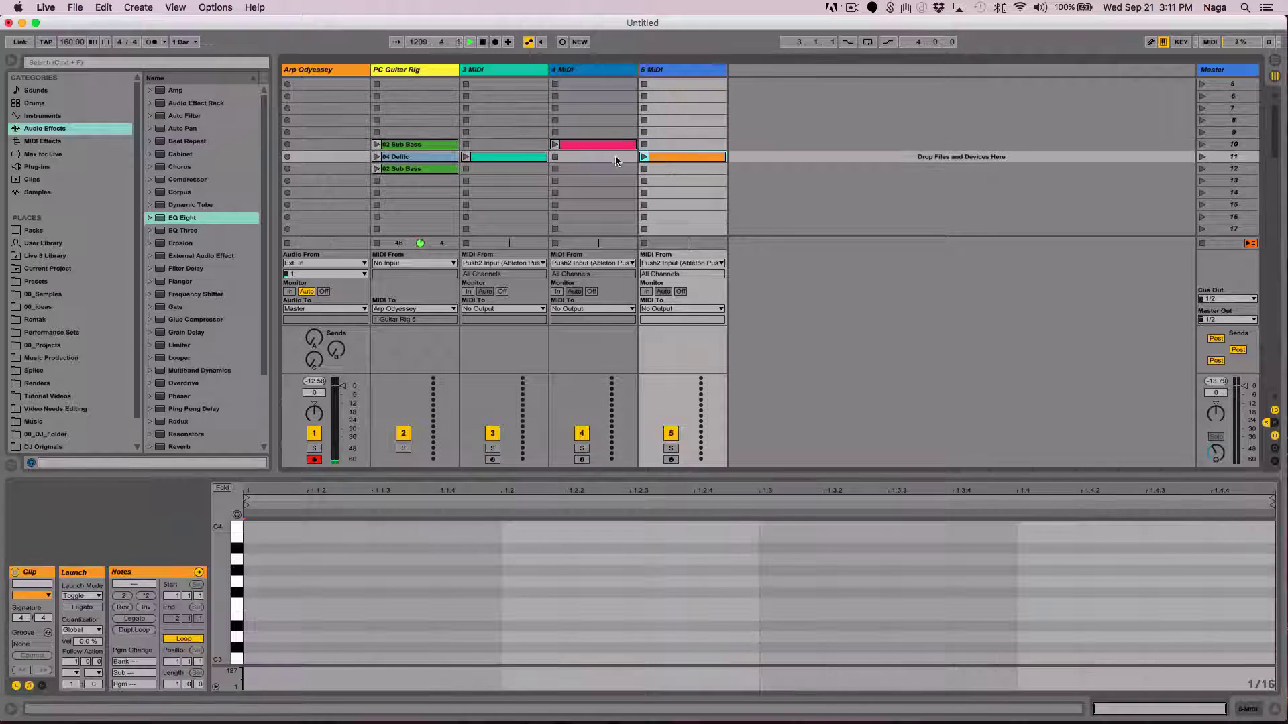
{"action": "double_click", "coordinate": [616, 158]}
{"action": "double_click", "coordinate": [611, 170]}
{"action": "double_click", "coordinate": [577, 181]}
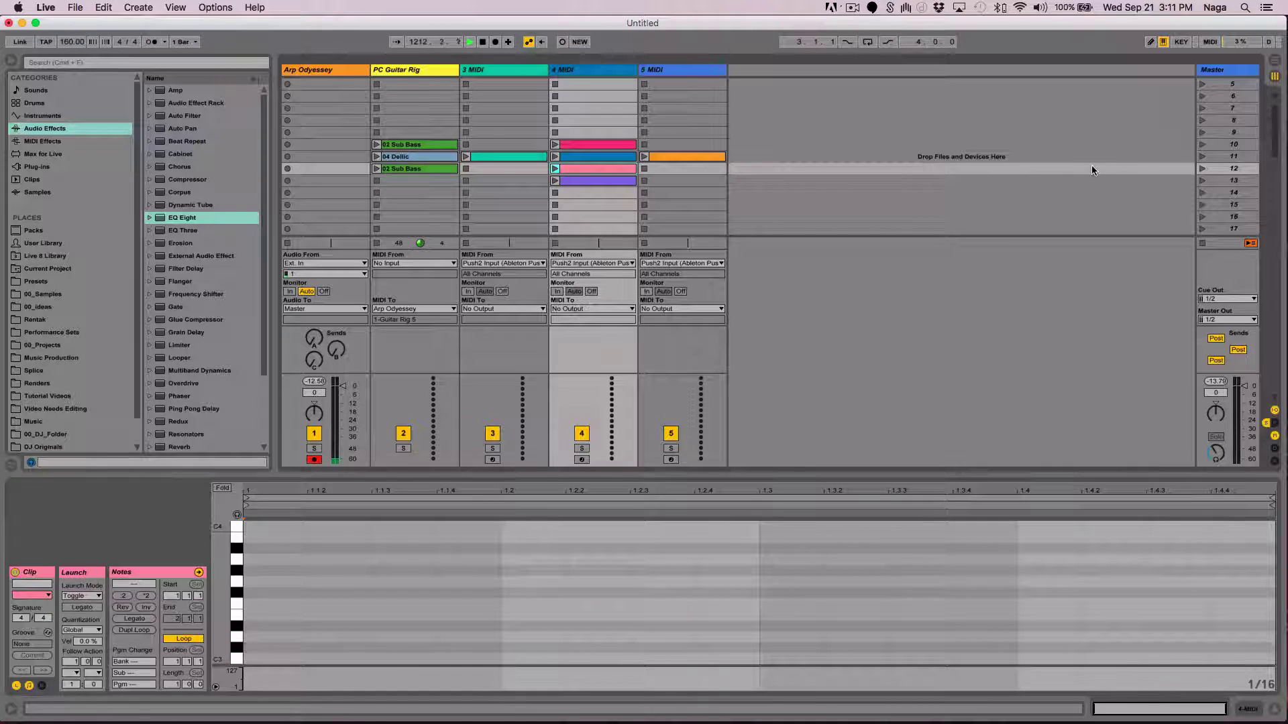
Switch the three copied 02 Sub Bass / 04 Dellic sequence clips from None to Global launch quantization
{"action": "left_click", "coordinate": [1229, 146]}
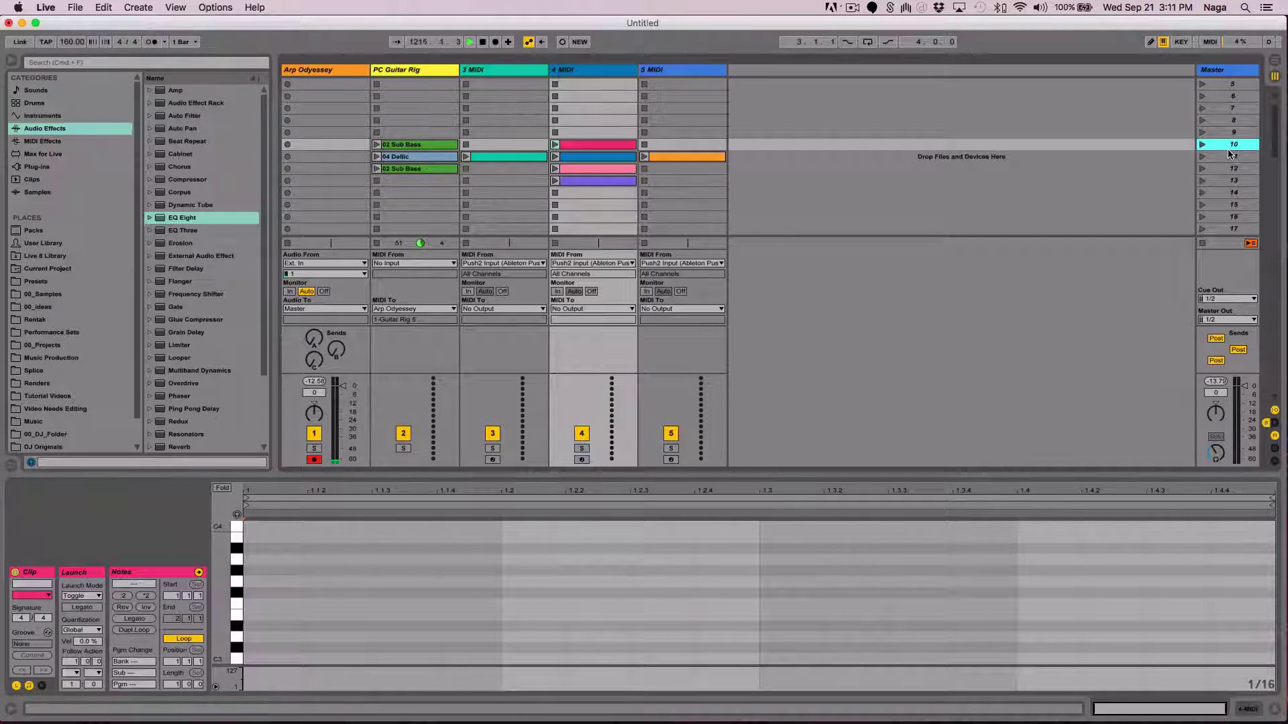
{"action": "left_click", "coordinate": [423, 145]}
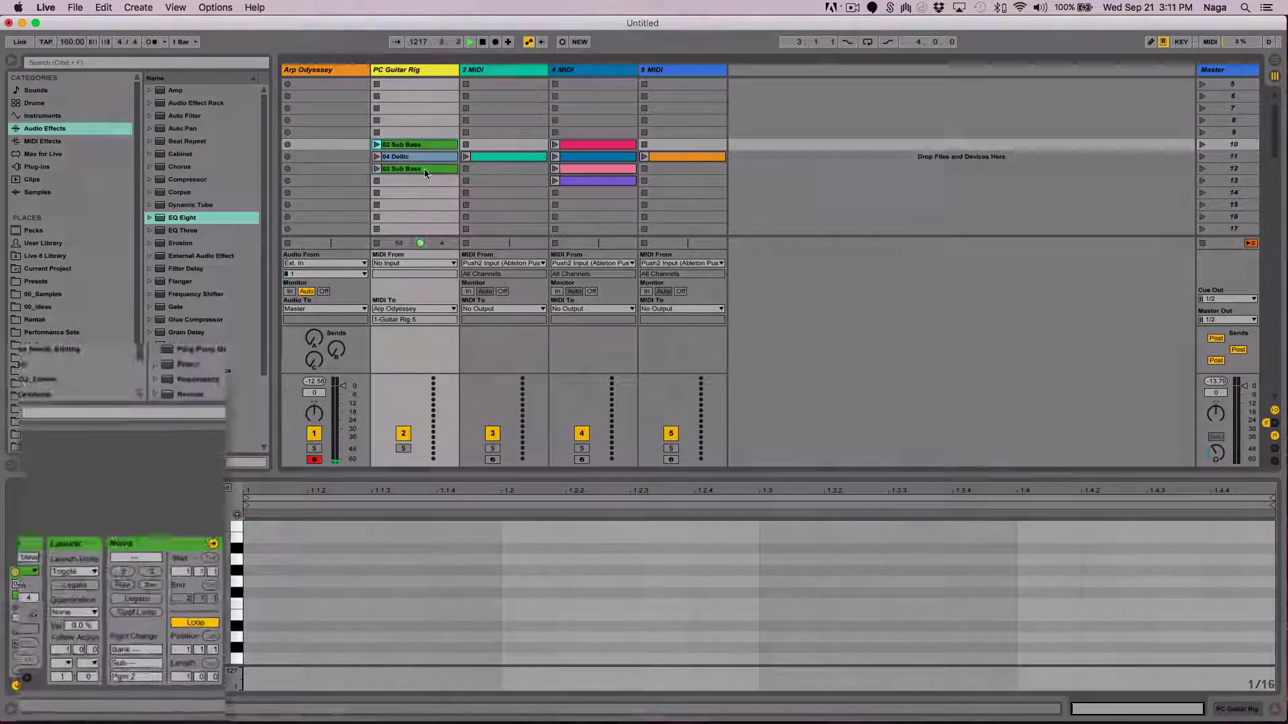
{"action": "left_click", "coordinate": [422, 173], "text": "shift"}
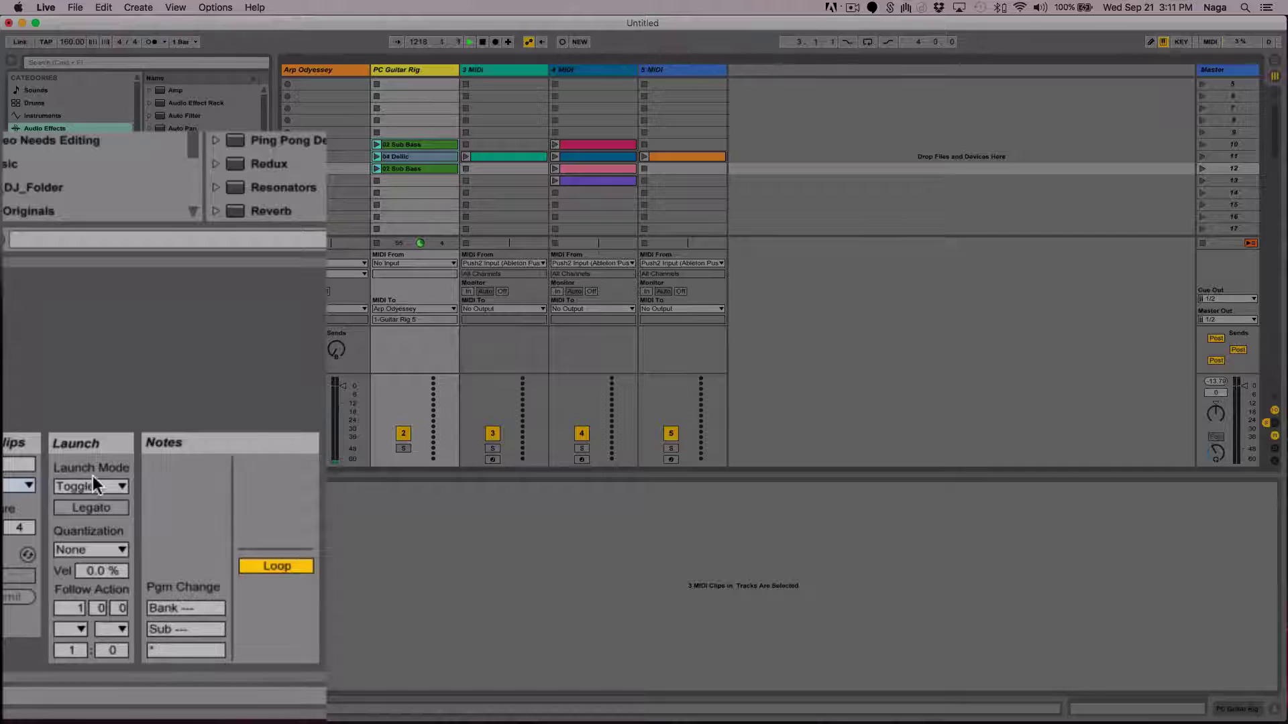
{"action": "left_click", "coordinate": [98, 546]}
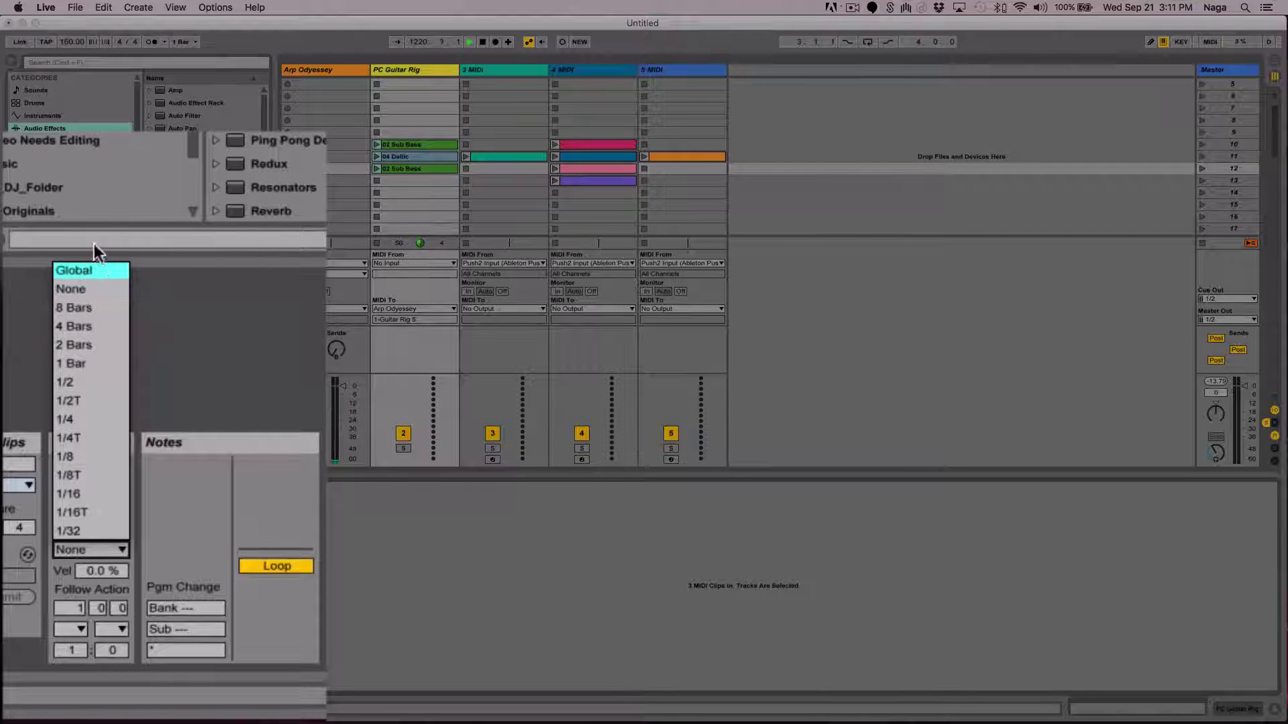
{"action": "left_click", "coordinate": [93, 265]}
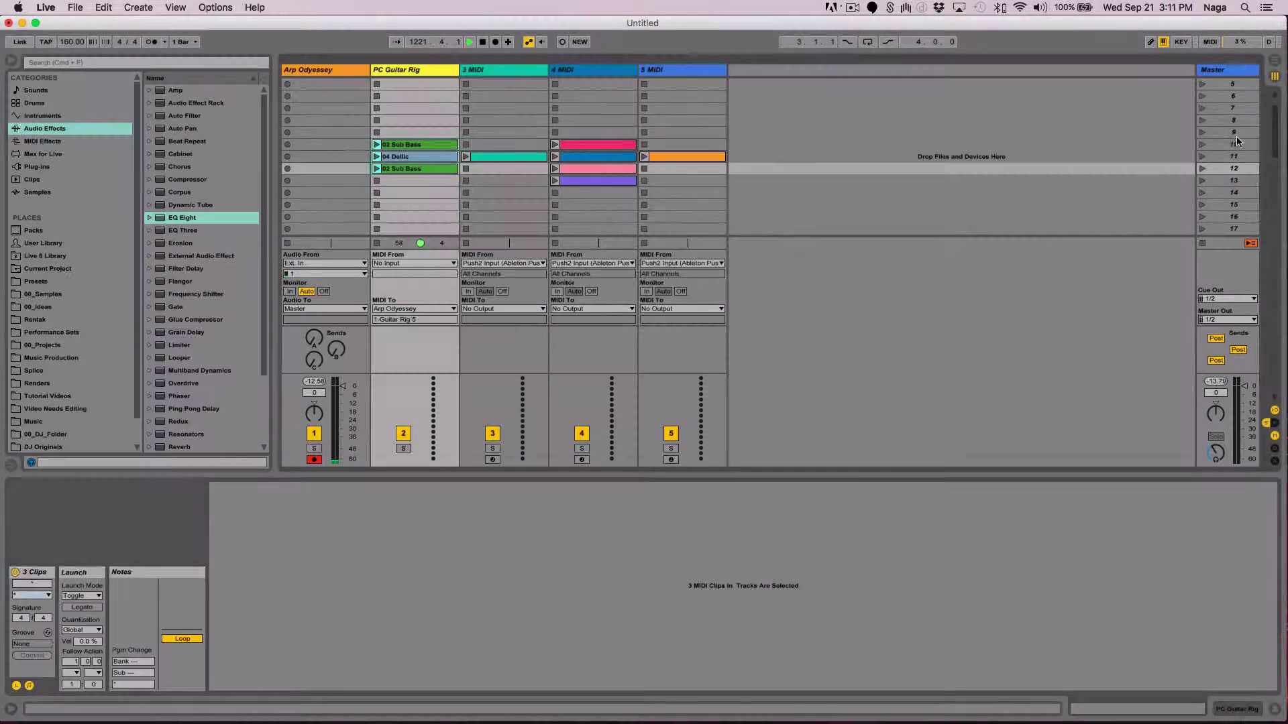
{"action": "left_click", "coordinate": [1246, 146]}
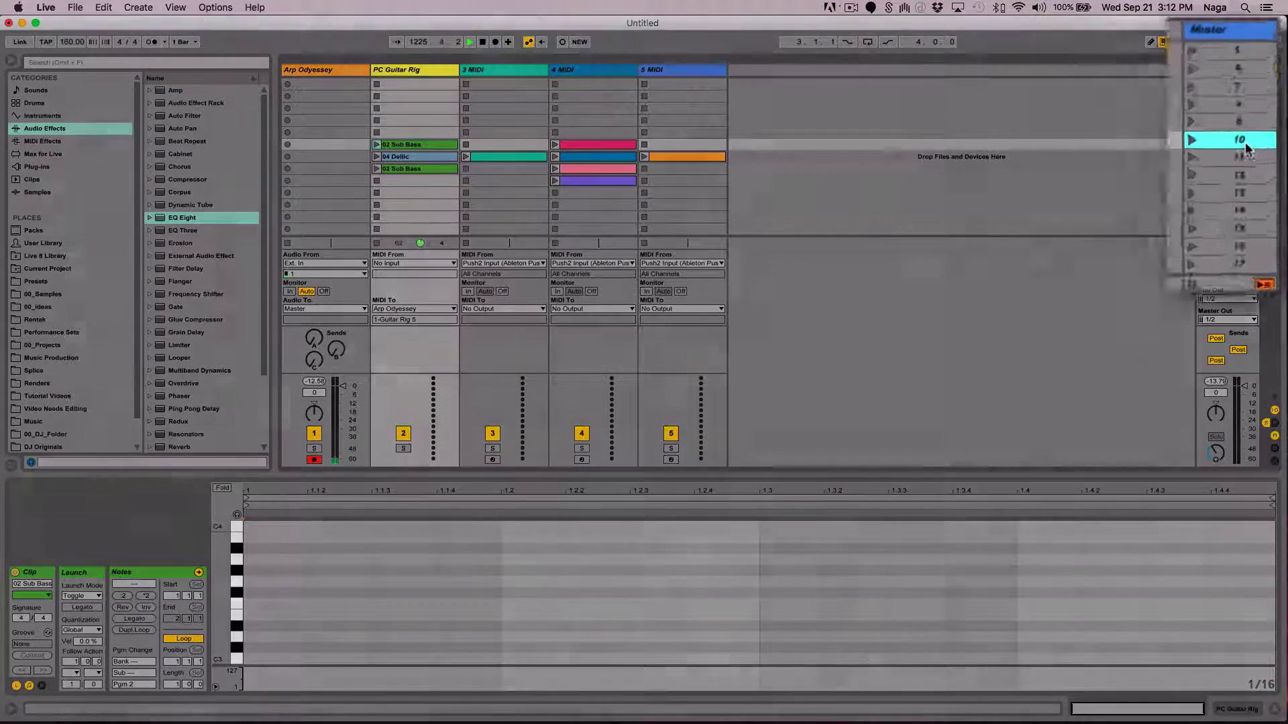
Launch scenes 10, 11 and 12 in turn with Enter to hear the sequence
{"action": "key", "text": "Return"}
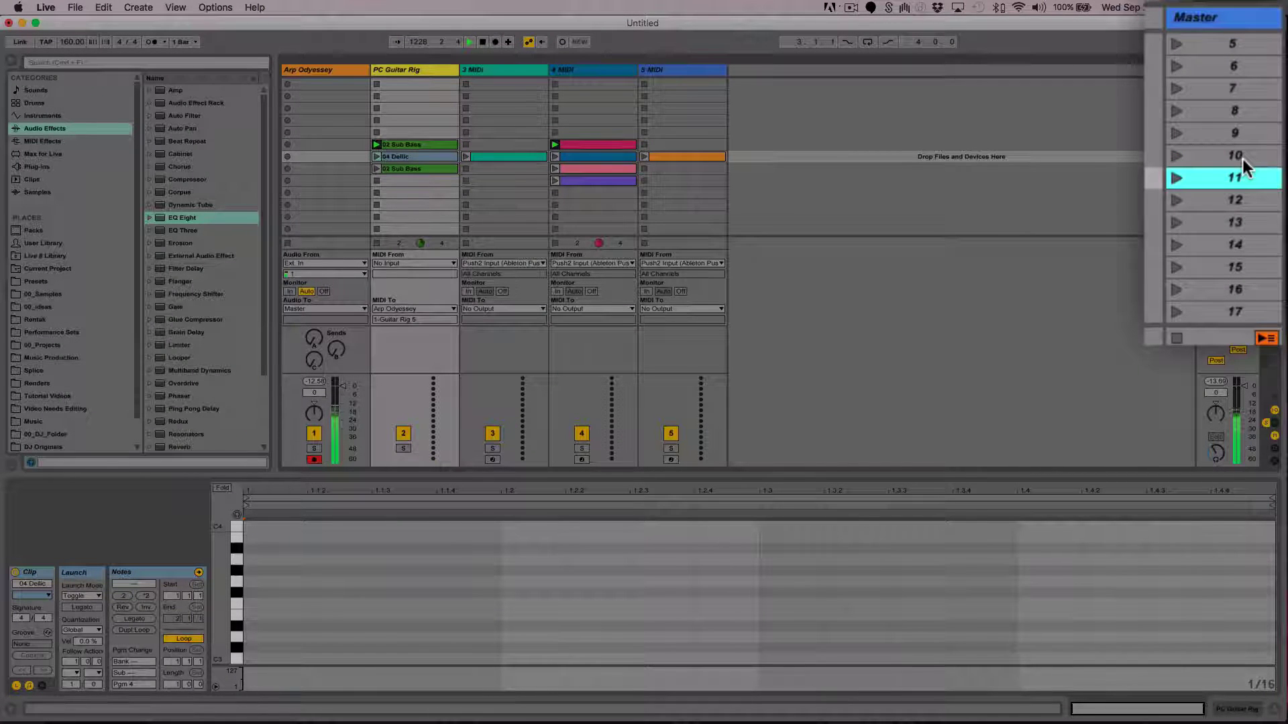
{"action": "key", "text": "Return"}
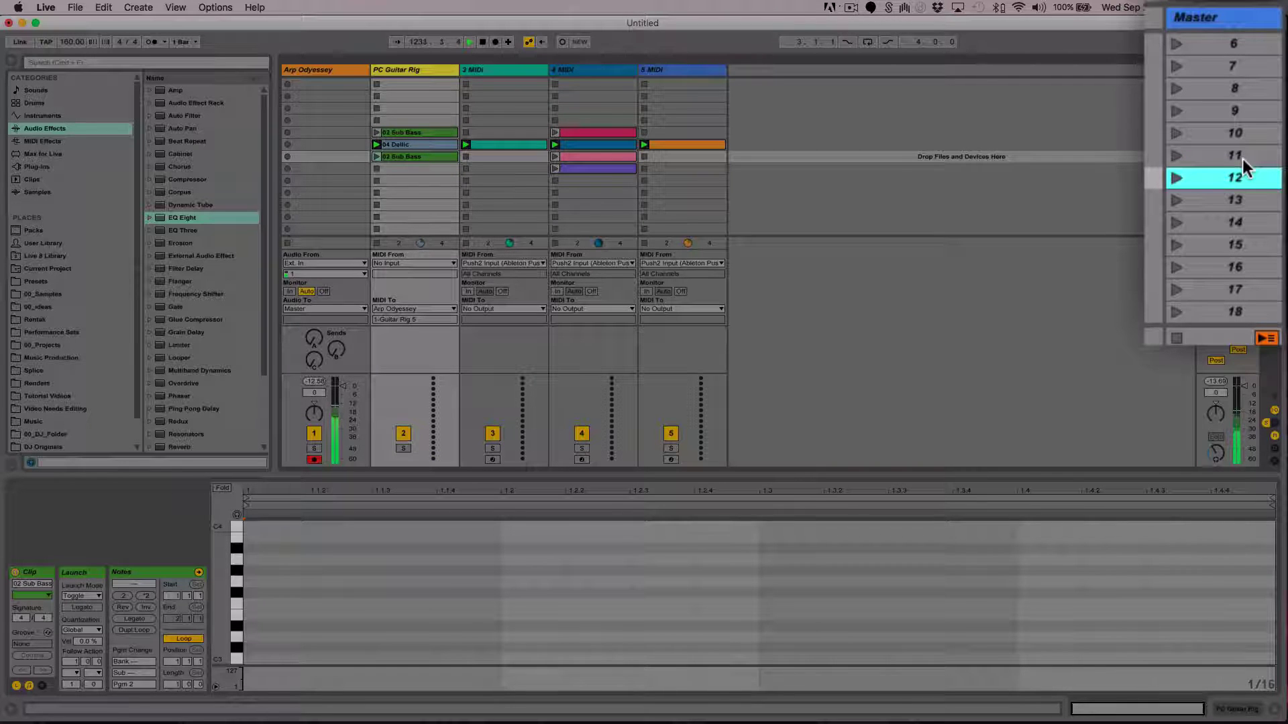
{"action": "key", "text": "Return"}
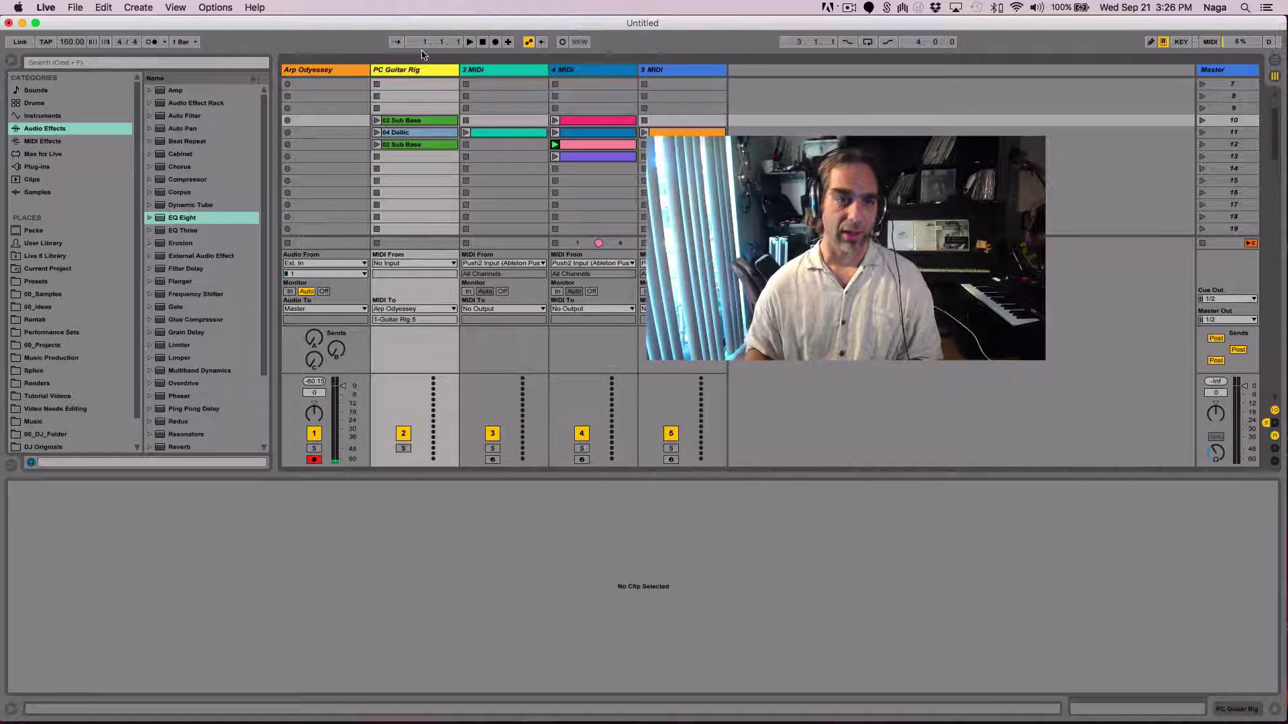
Give the 02 Sub Bass and 04 Dellic clips a Next follow action after 2 bars
{"action": "left_click", "coordinate": [429, 120]}
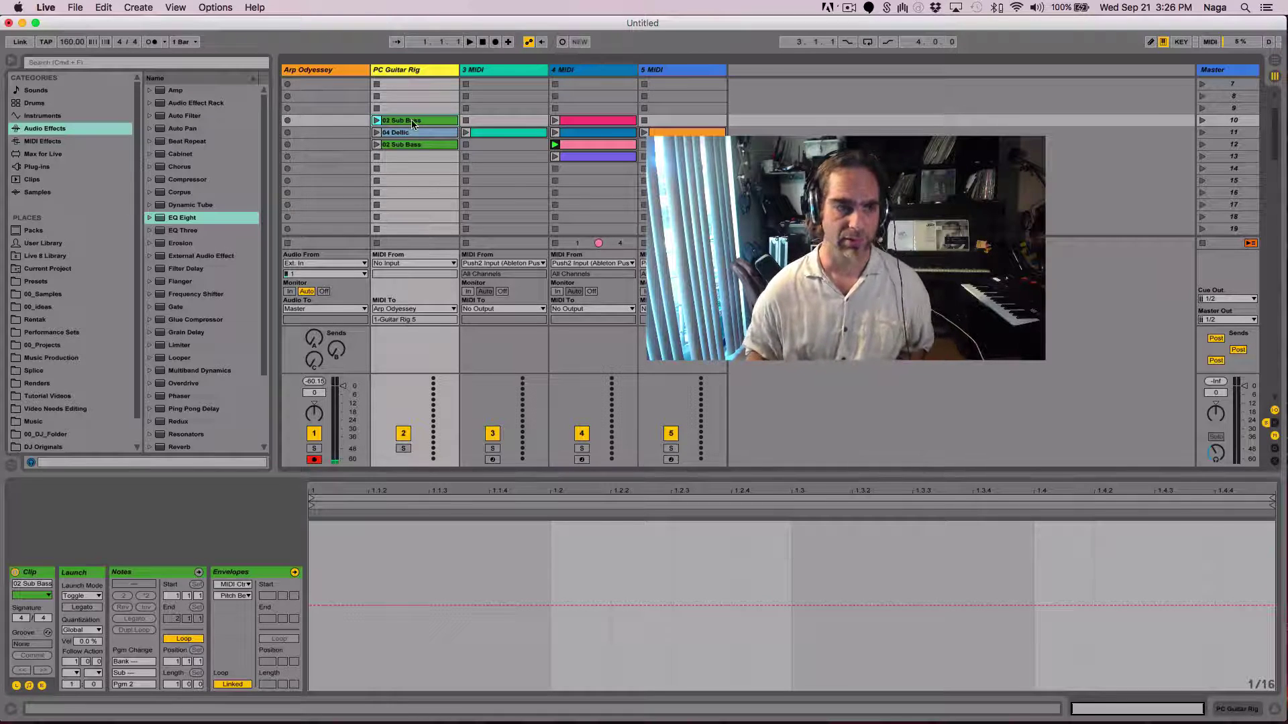
{"action": "left_click", "coordinate": [410, 144], "text": "shift"}
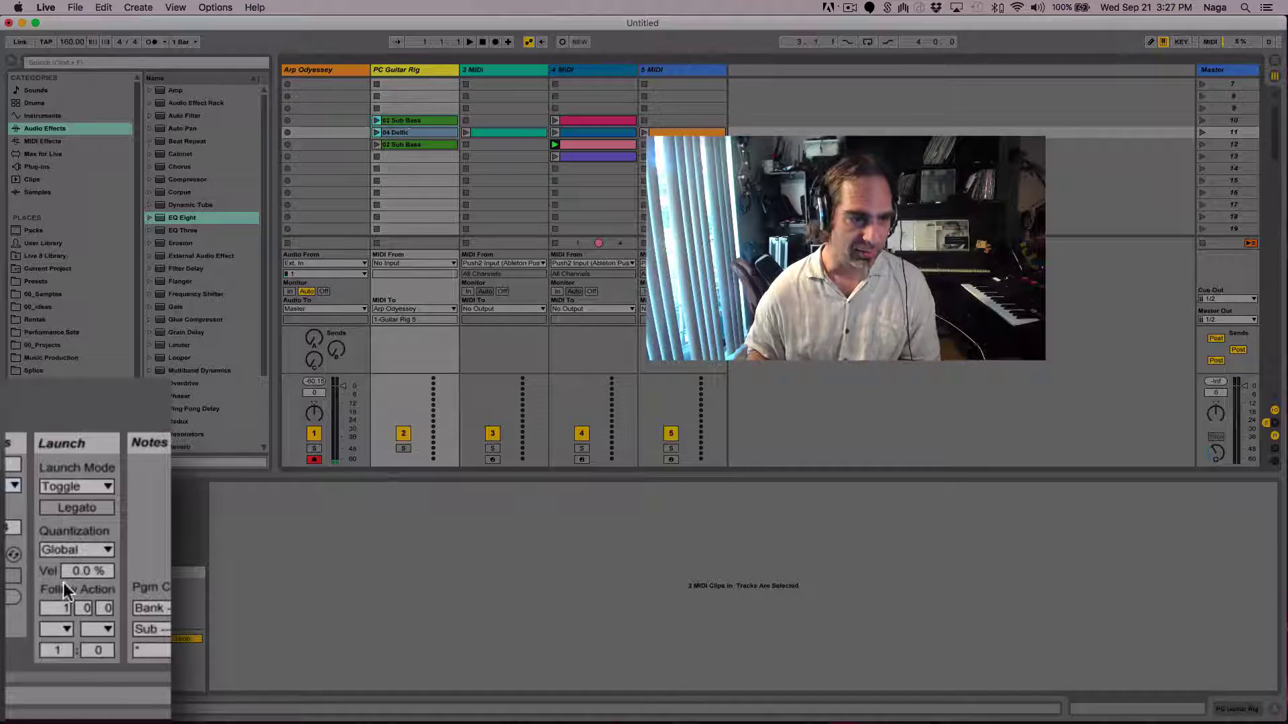
{"action": "left_click", "coordinate": [67, 631]}
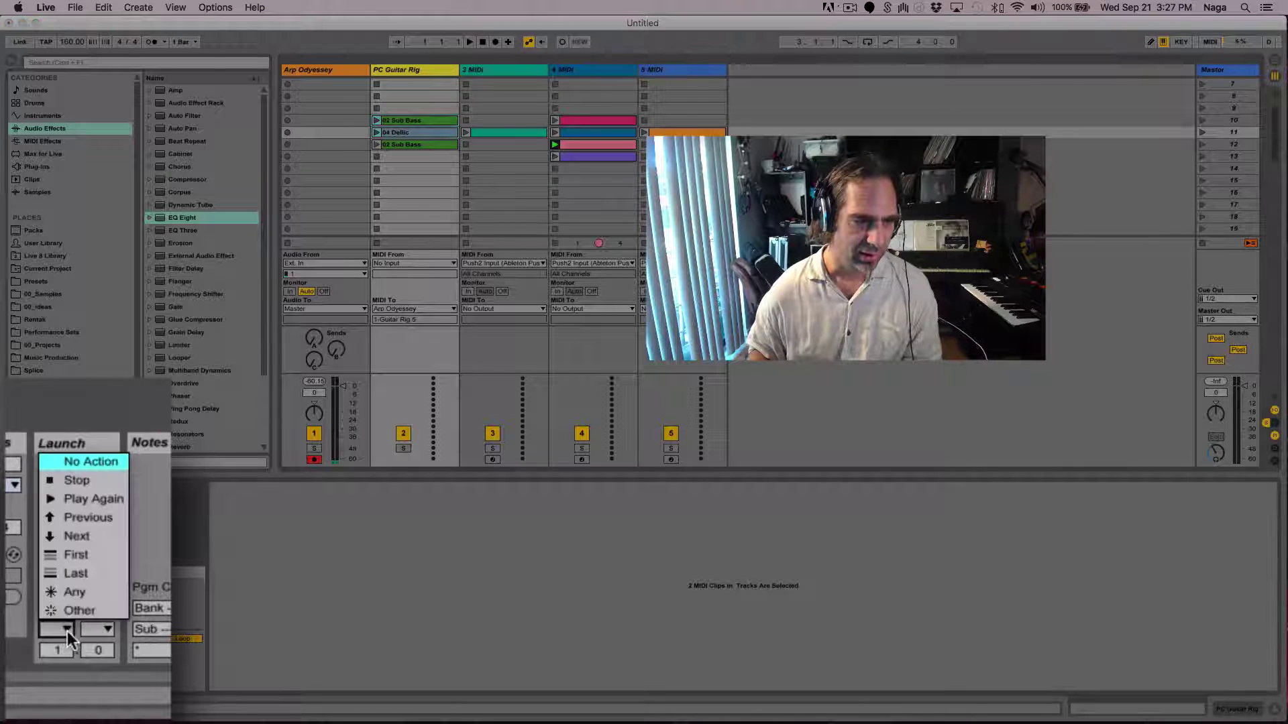
{"action": "left_click", "coordinate": [110, 534]}
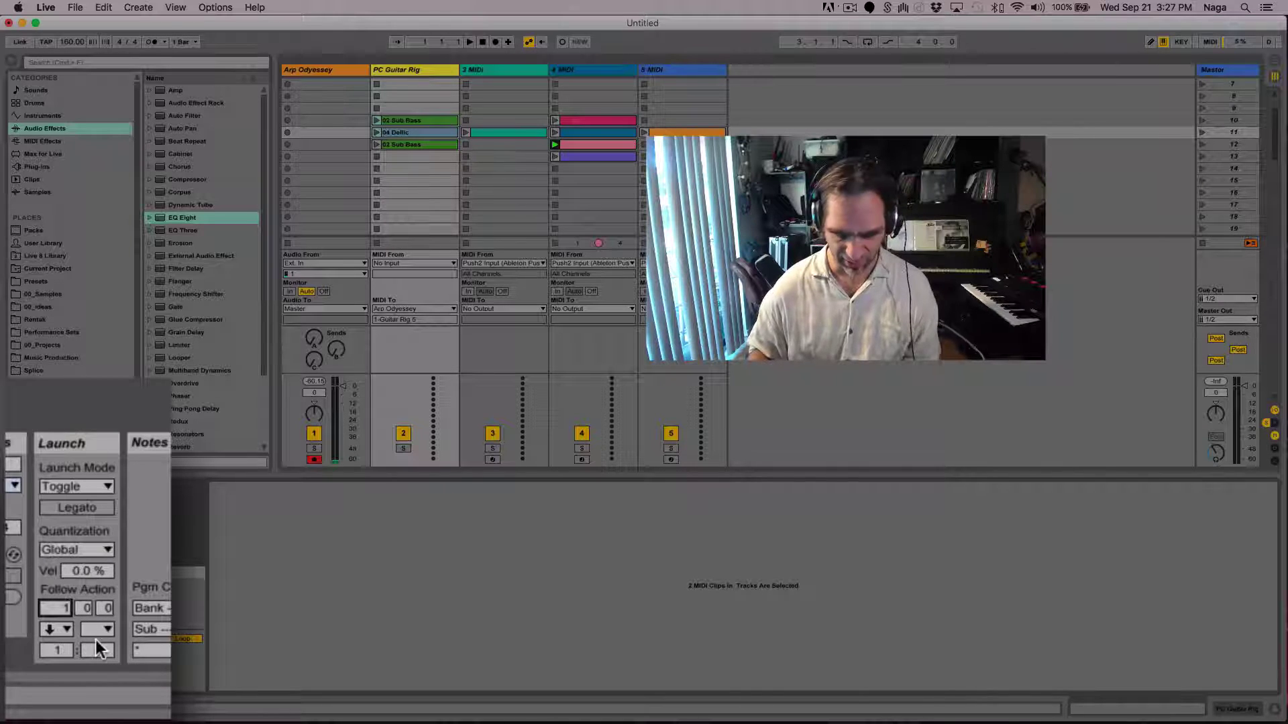
{"action": "type", "text": "2"}
{"action": "key", "text": "Return"}
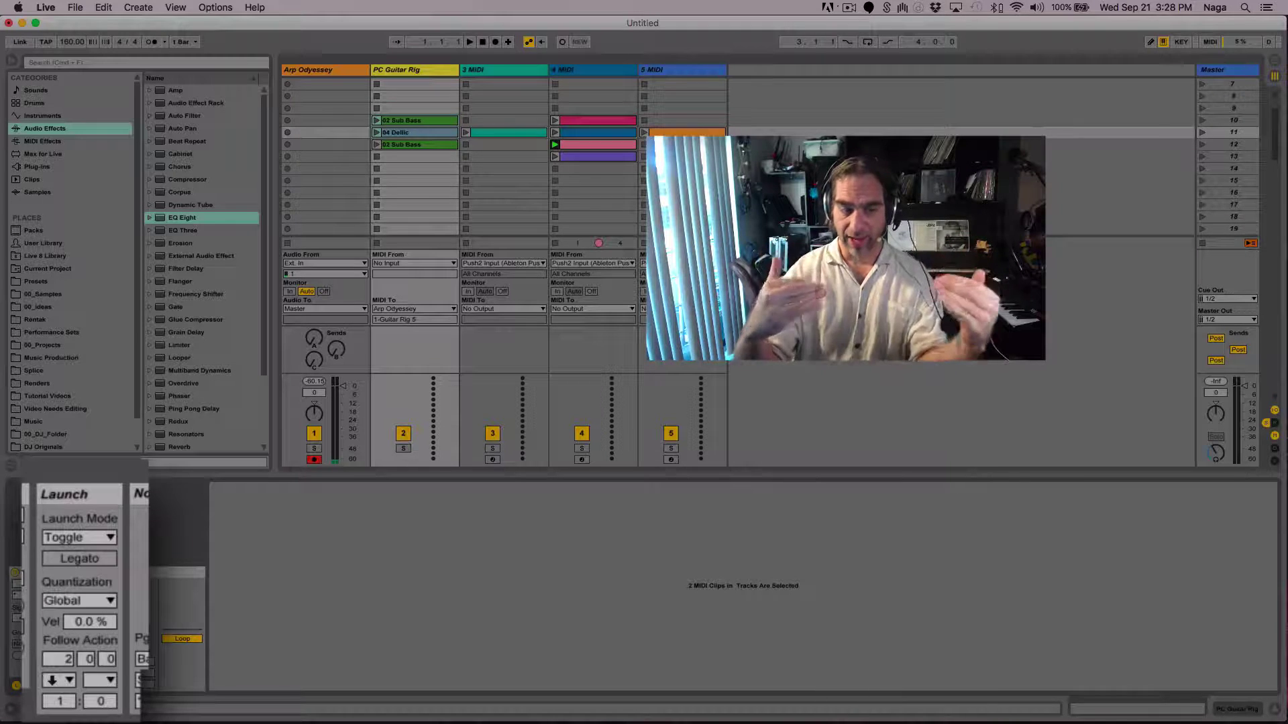
Review the follow action choices, leaving the action set to Next
{"action": "left_click", "coordinate": [57, 680]}
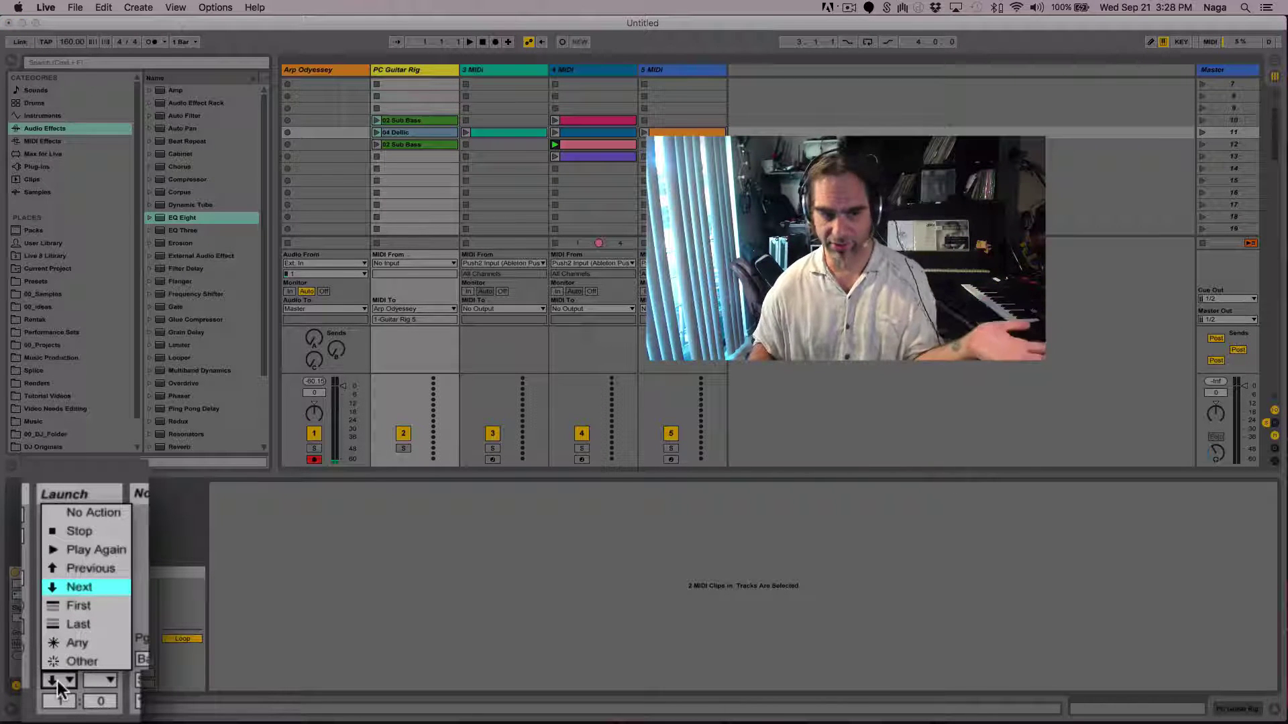
{"action": "left_click", "coordinate": [58, 681]}
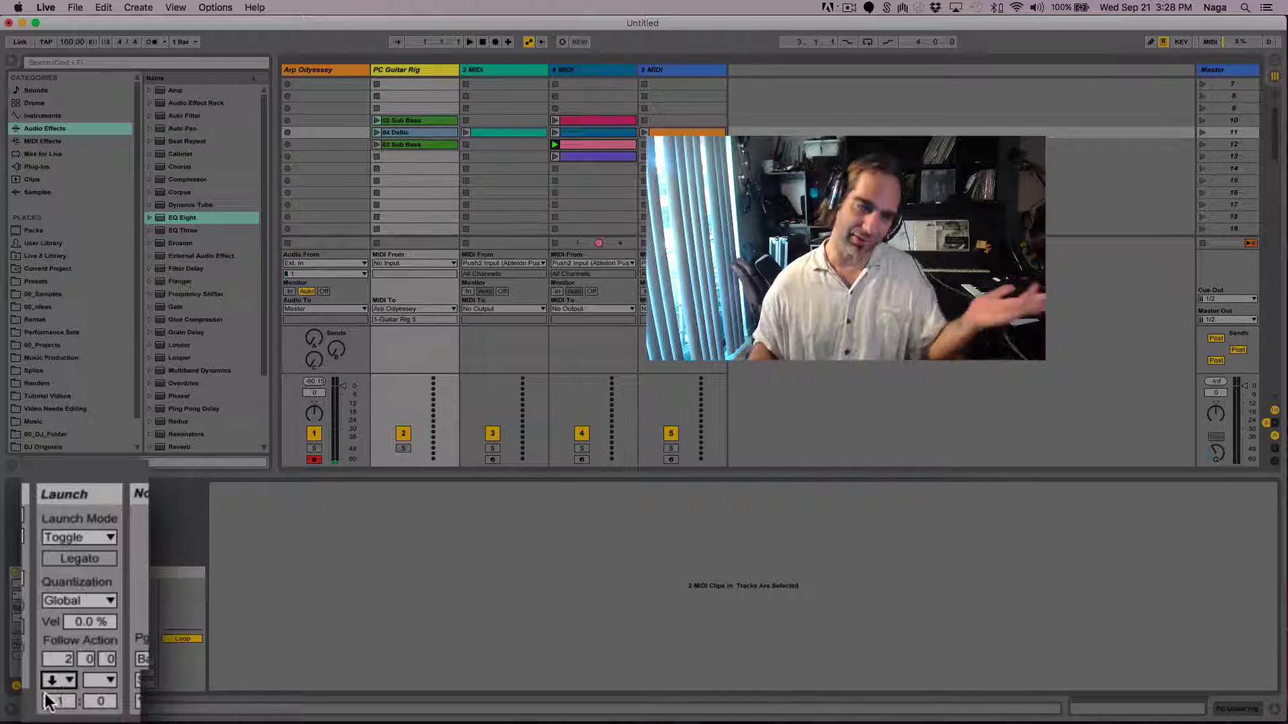
{"action": "left_click", "coordinate": [68, 679]}
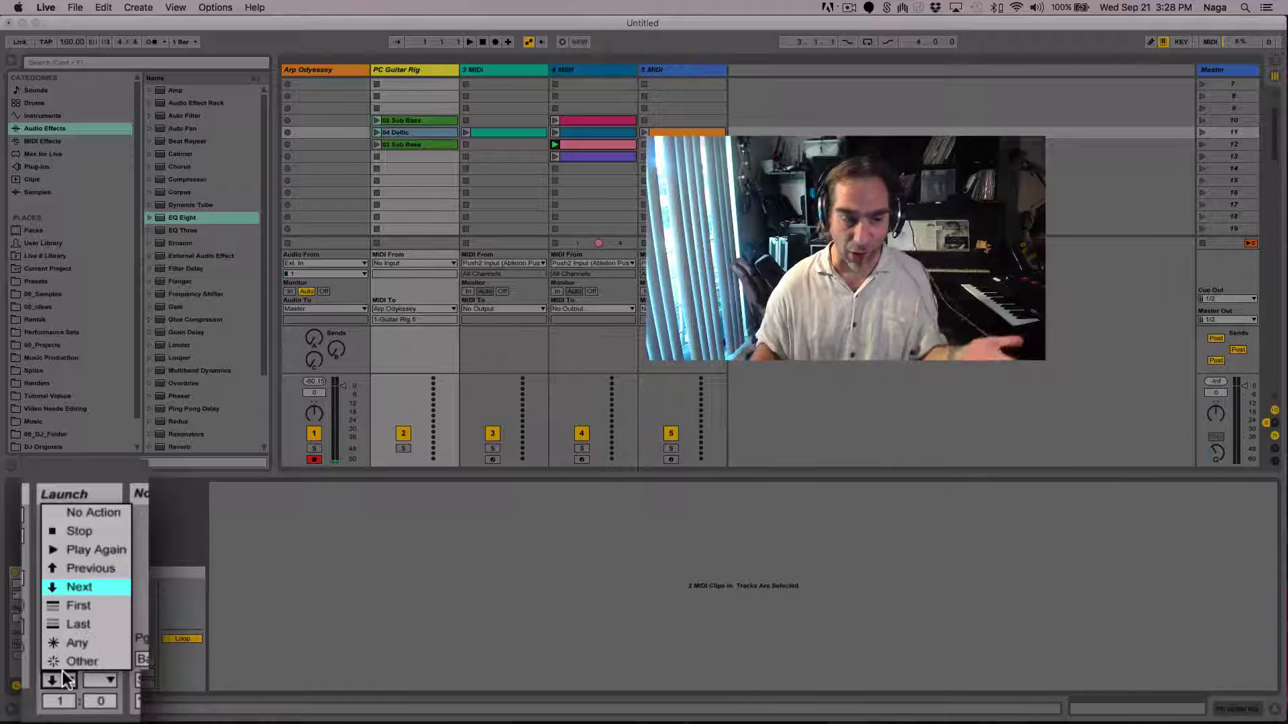
{"action": "left_click", "coordinate": [62, 678]}
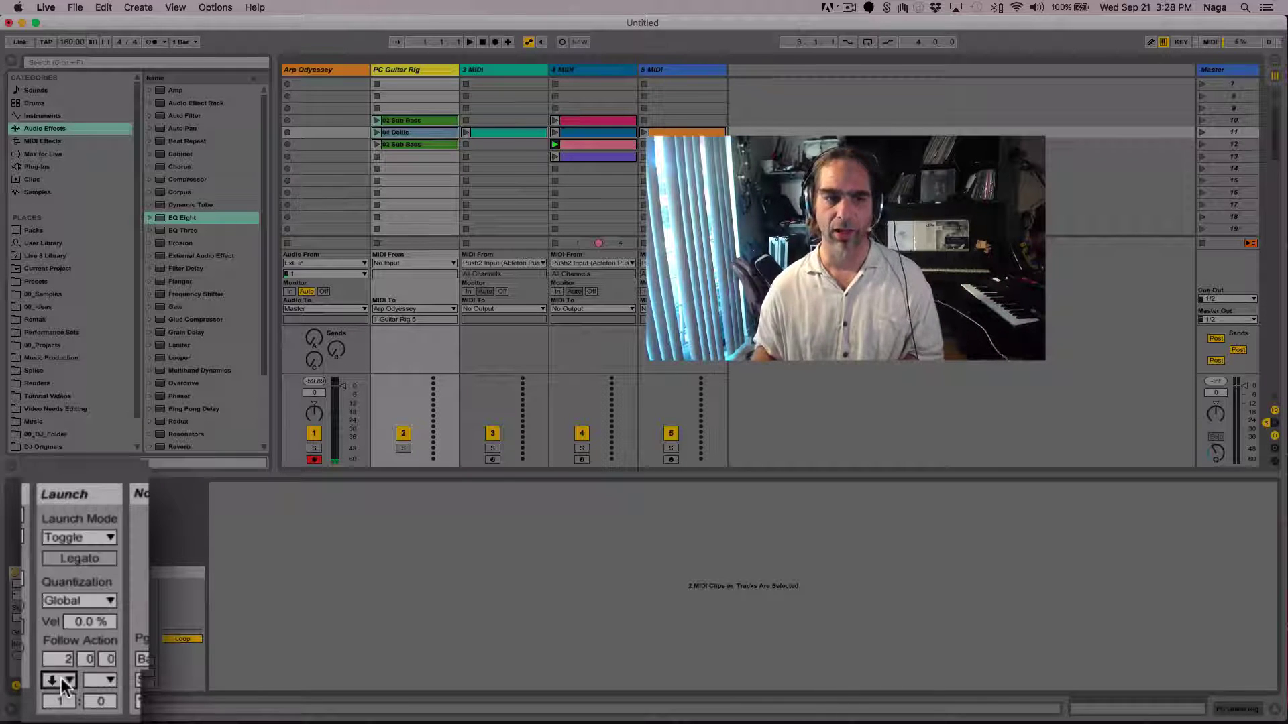
Launch 02 Sub Bass to hear the follow-action chain, then stop playback
{"action": "left_click", "coordinate": [377, 121]}
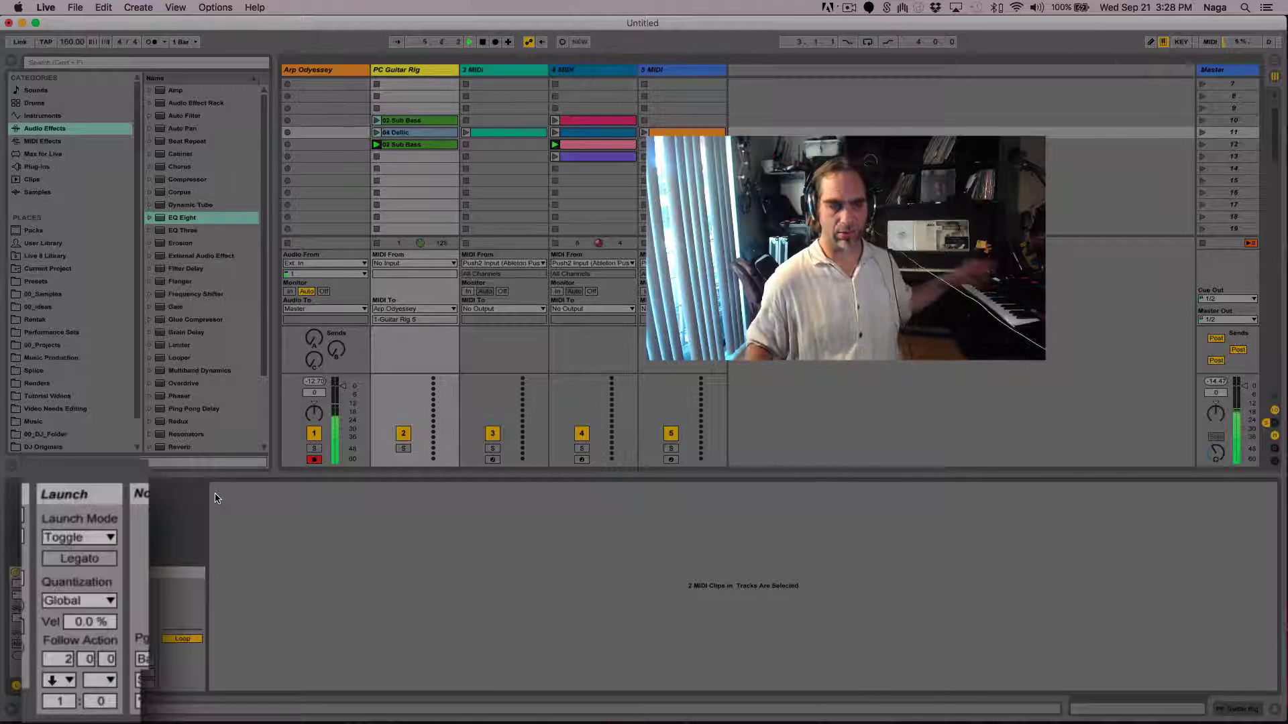
{"action": "key", "text": "space"}
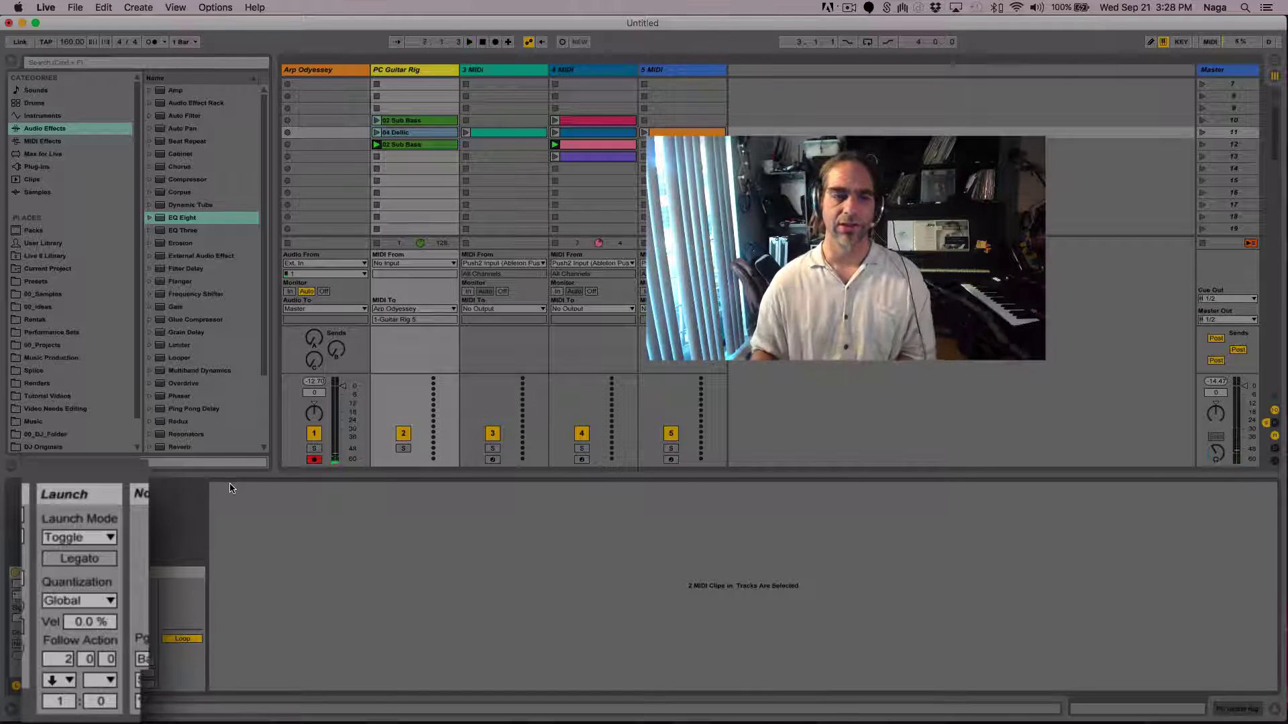